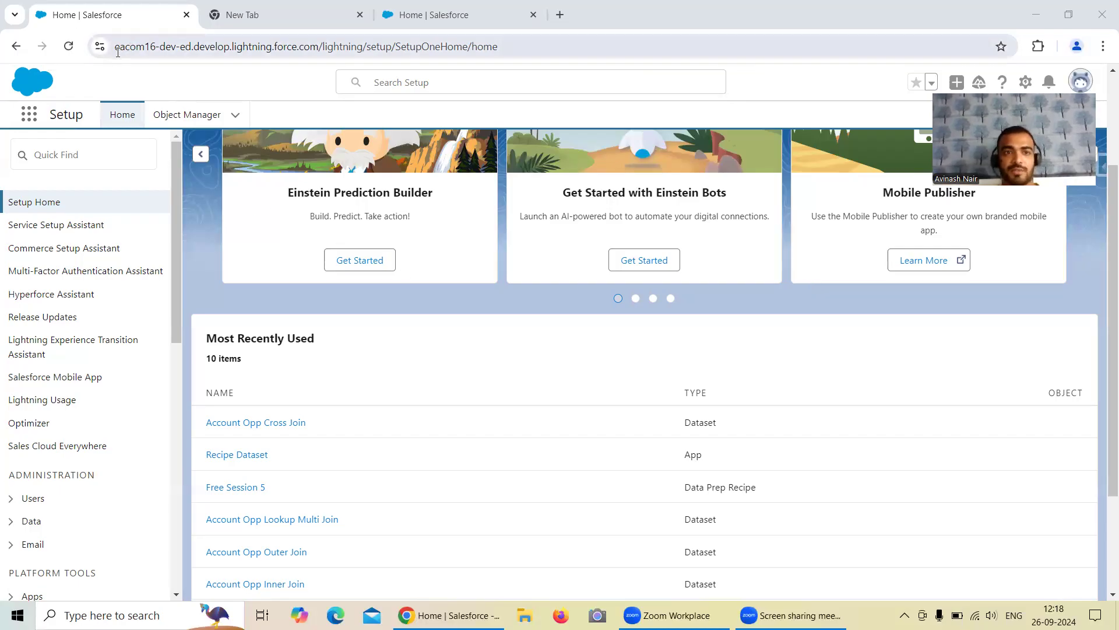
Step: Compare the org names in the address bars of the two orgs' Setup tabs
{"action": "left_click_drag", "start_coordinate": [116, 47], "coordinate": [155, 48]}
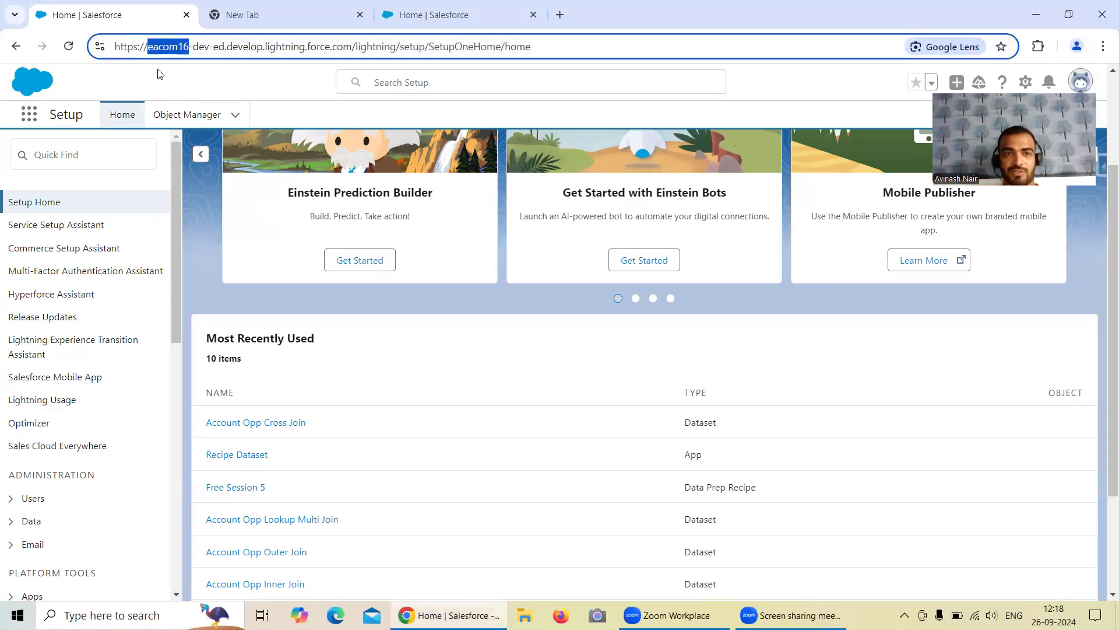
{"action": "left_click", "coordinate": [173, 72]}
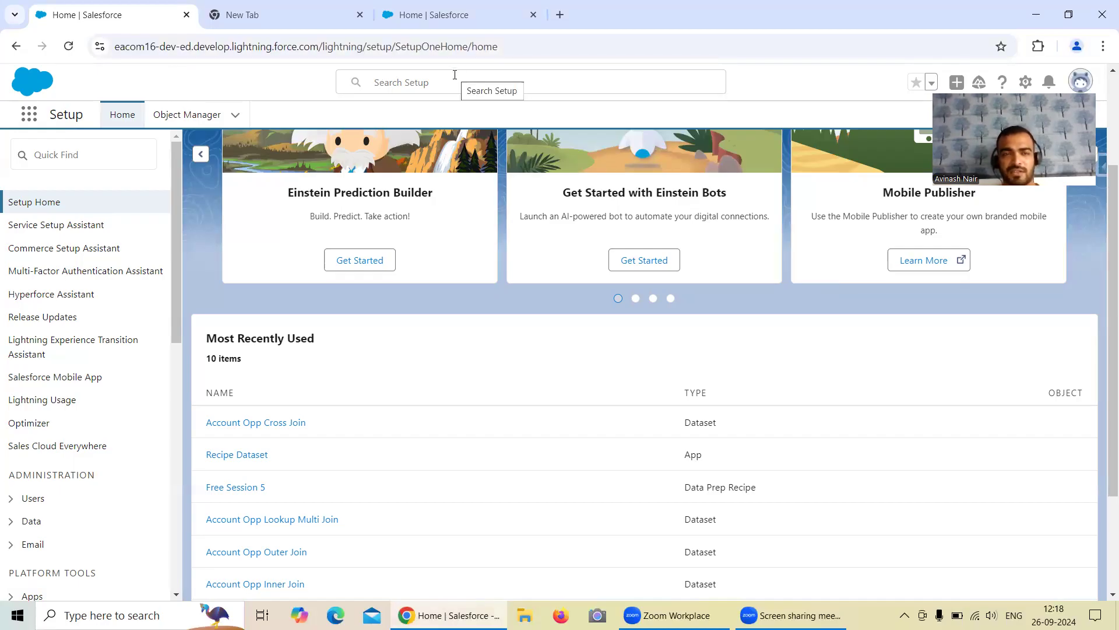
{"action": "left_click", "coordinate": [395, 24]}
{"action": "left_click_drag", "start_coordinate": [120, 47], "coordinate": [138, 51]}
{"action": "left_click", "coordinate": [214, 77]}
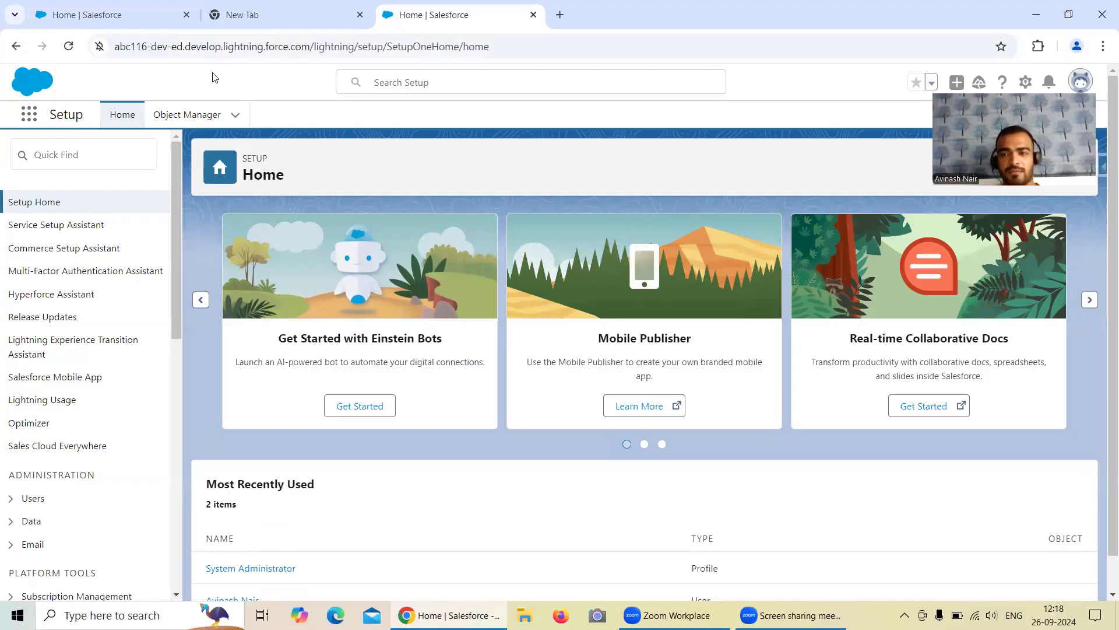
{"action": "left_click", "coordinate": [58, 18]}
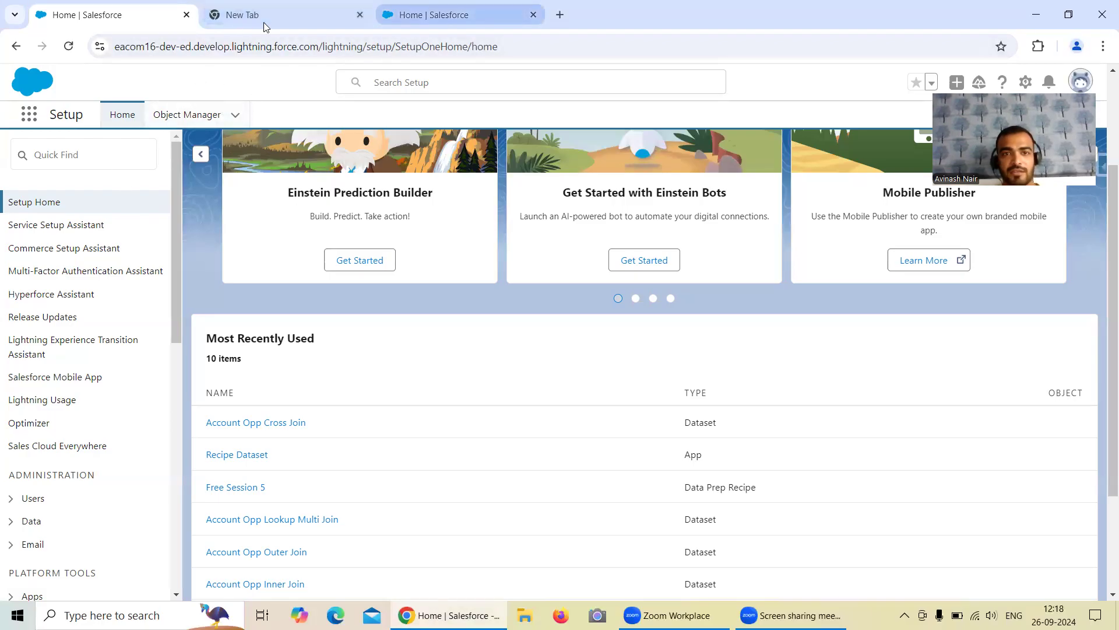
Step: Launch Analytics Studio and open the Data Manager jobs monitor and the second monitor view
{"action": "left_click", "coordinate": [27, 117]}
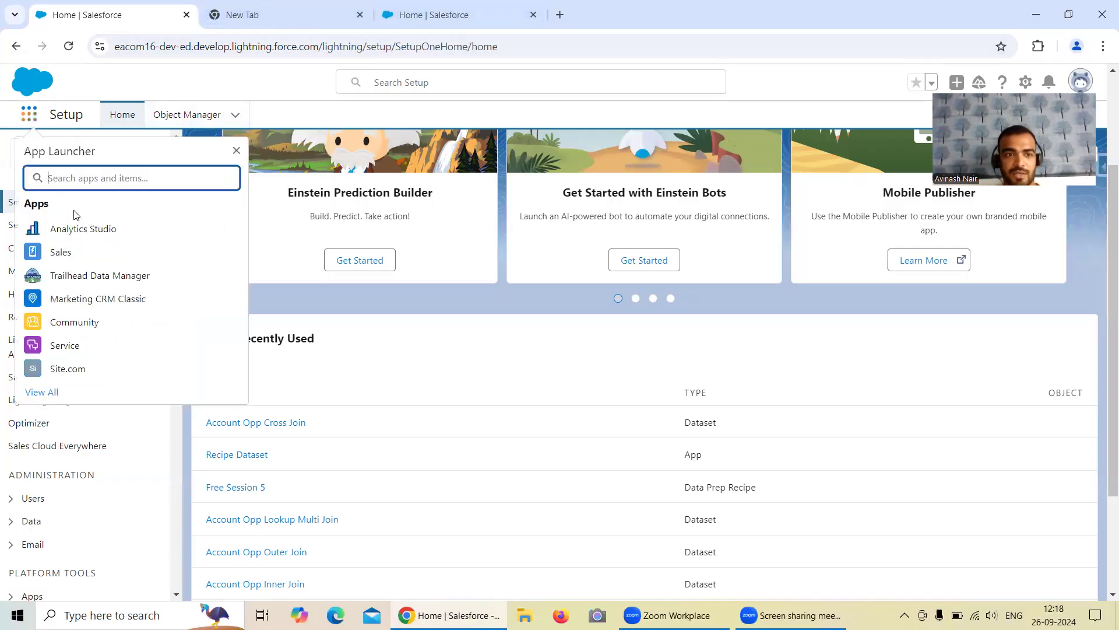
{"action": "left_click", "coordinate": [90, 227]}
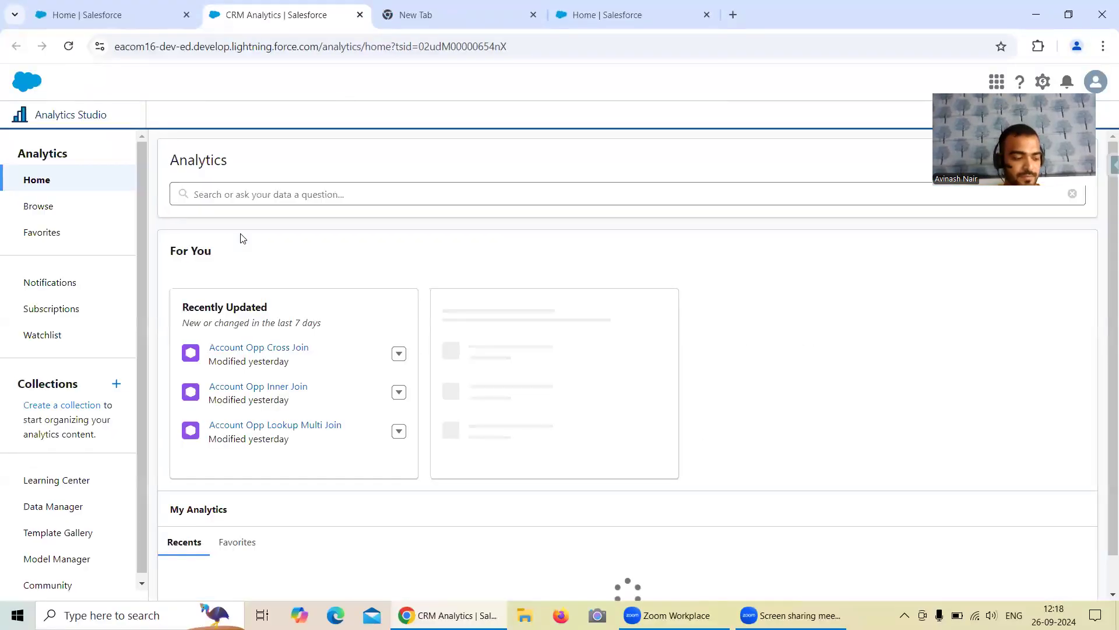
{"action": "left_click", "coordinate": [55, 506]}
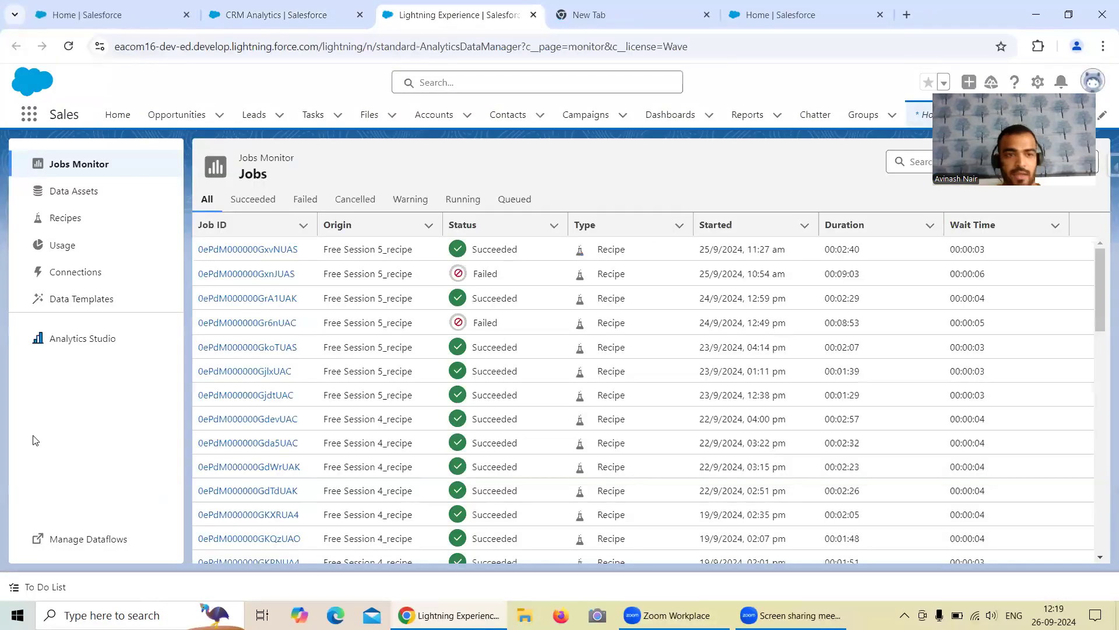
{"action": "left_click", "coordinate": [84, 539]}
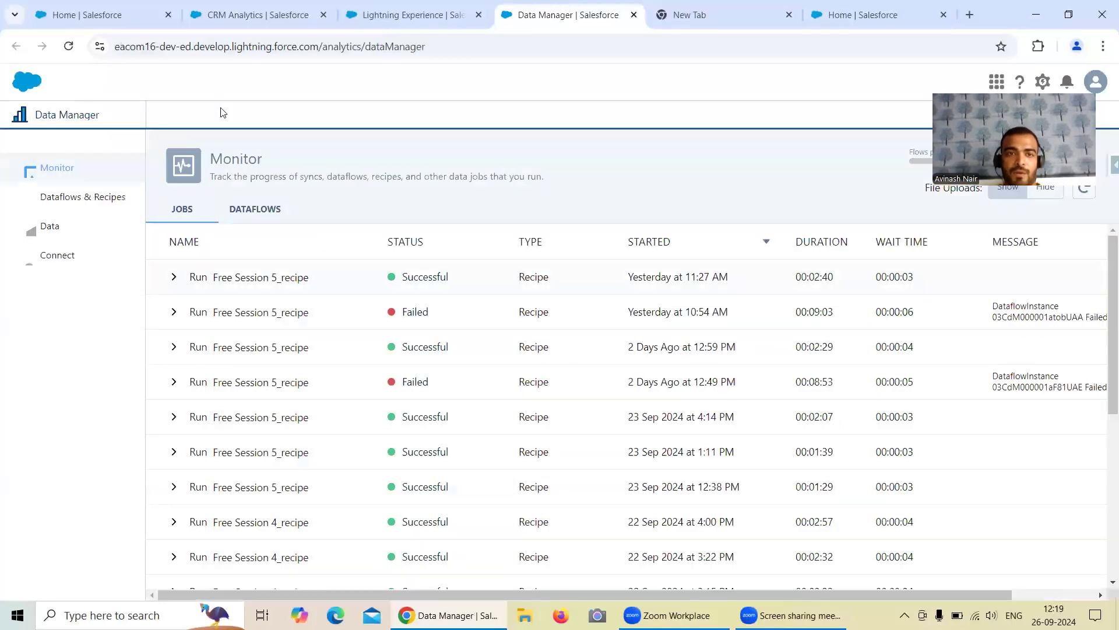
{"action": "left_click", "coordinate": [108, 15]}
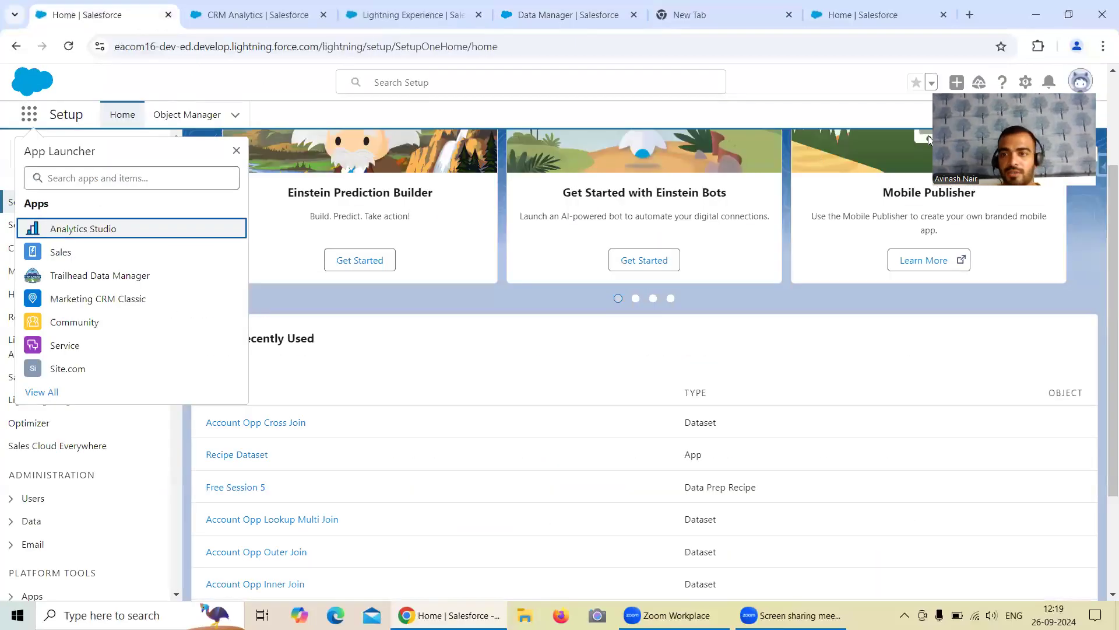
Step: Search Quick Find for 'Anal' and open the Analytics Settings page
{"action": "left_click", "coordinate": [1025, 82]}
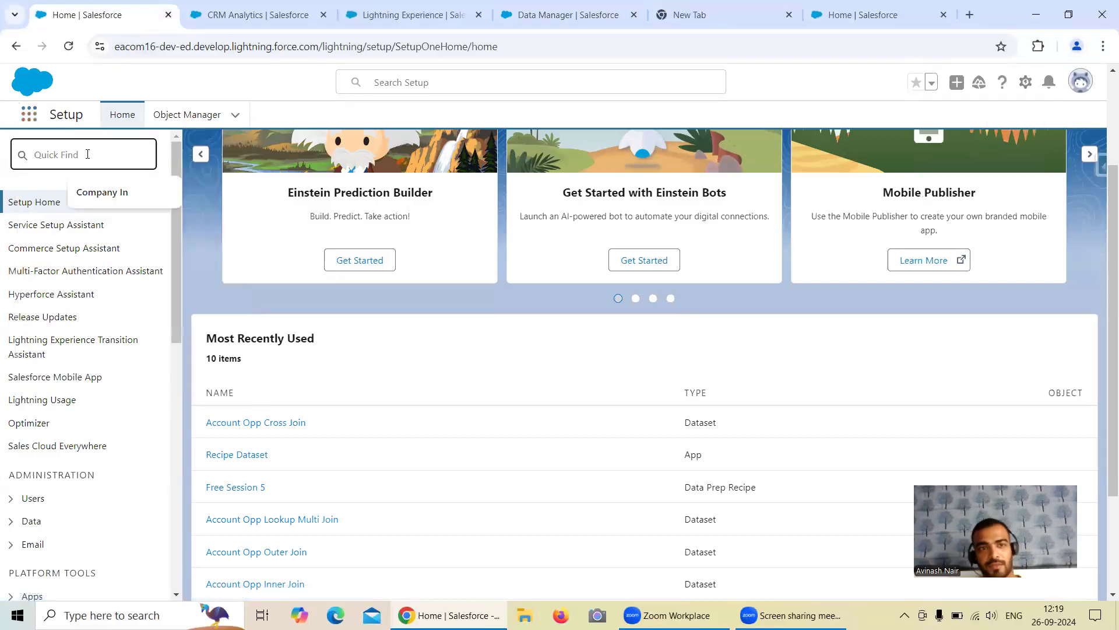
{"action": "type", "text": "S"}
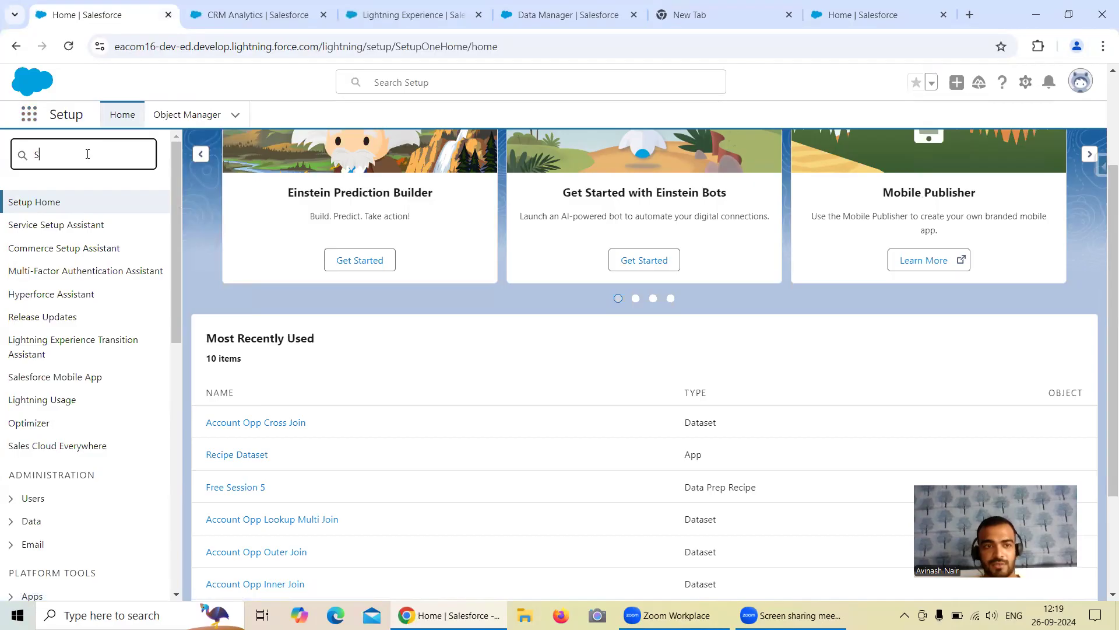
{"action": "key", "text": "BackSpace"}
{"action": "type", "text": "Anal"}
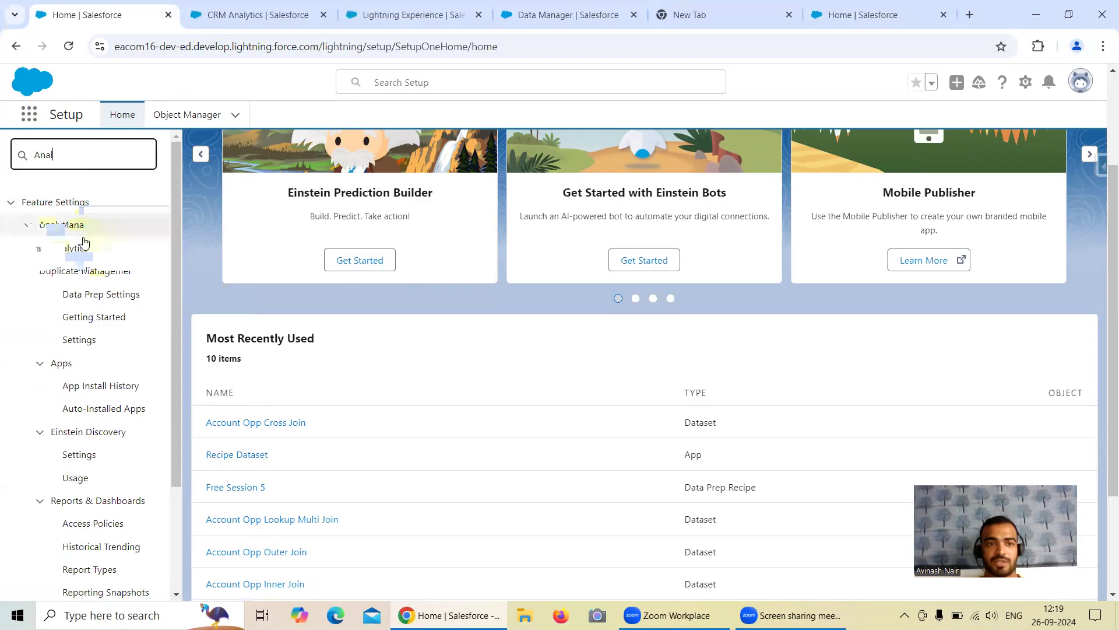
{"action": "left_click", "coordinate": [80, 342]}
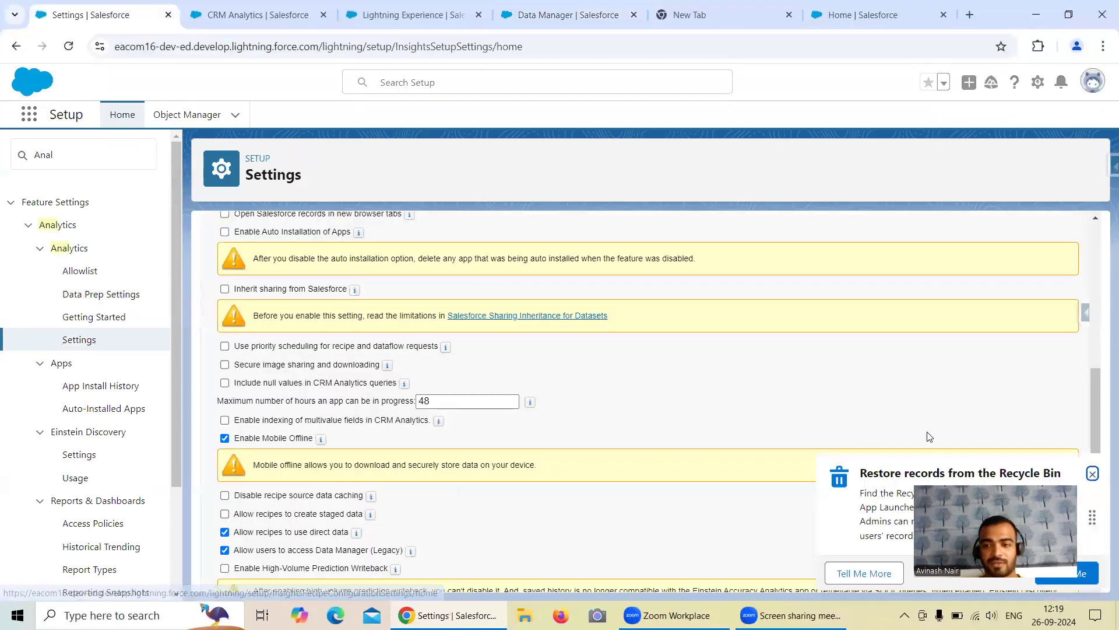
{"action": "left_click", "coordinate": [1092, 472]}
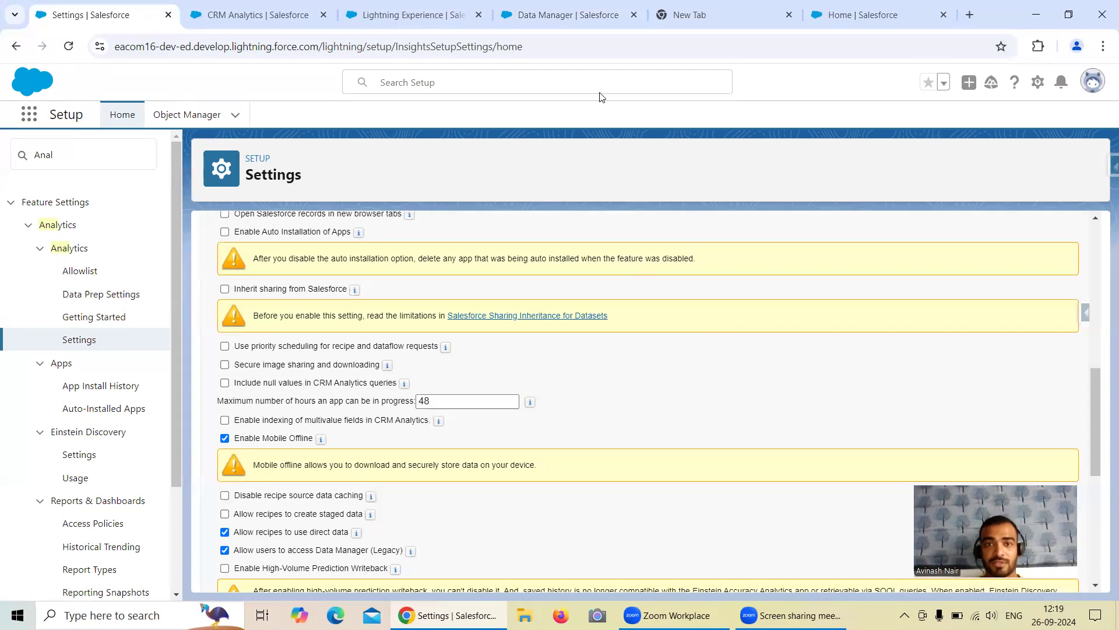
Step: Look up 'Ana' in the other org's Quick Find and review its Analytics entries
{"action": "left_click", "coordinate": [817, 22]}
{"action": "left_click", "coordinate": [49, 162]}
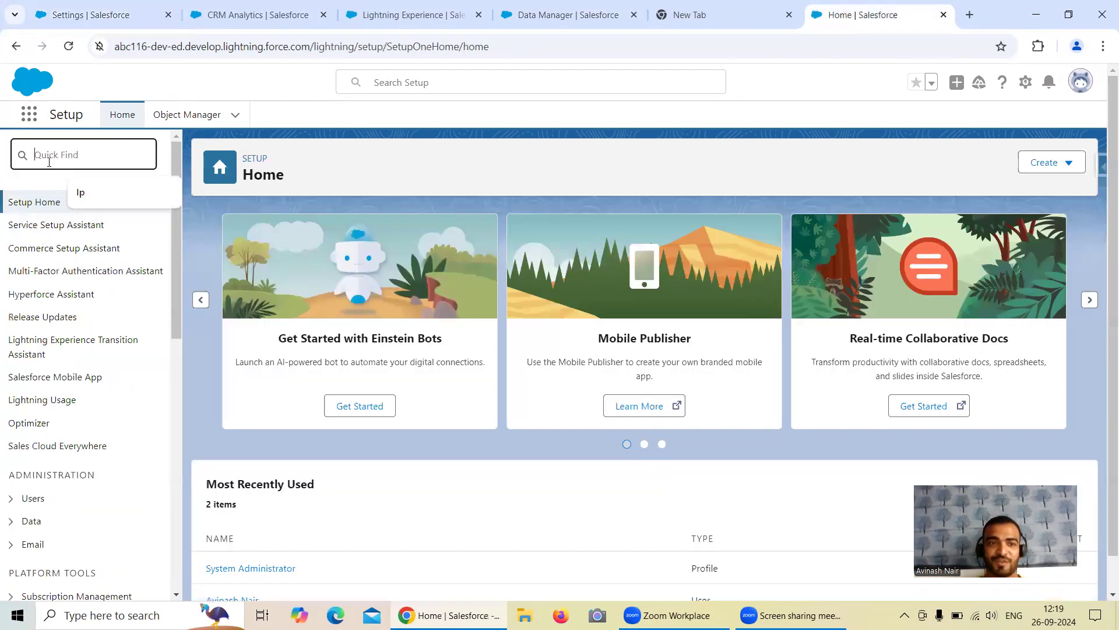
{"action": "type", "text": "Se"}
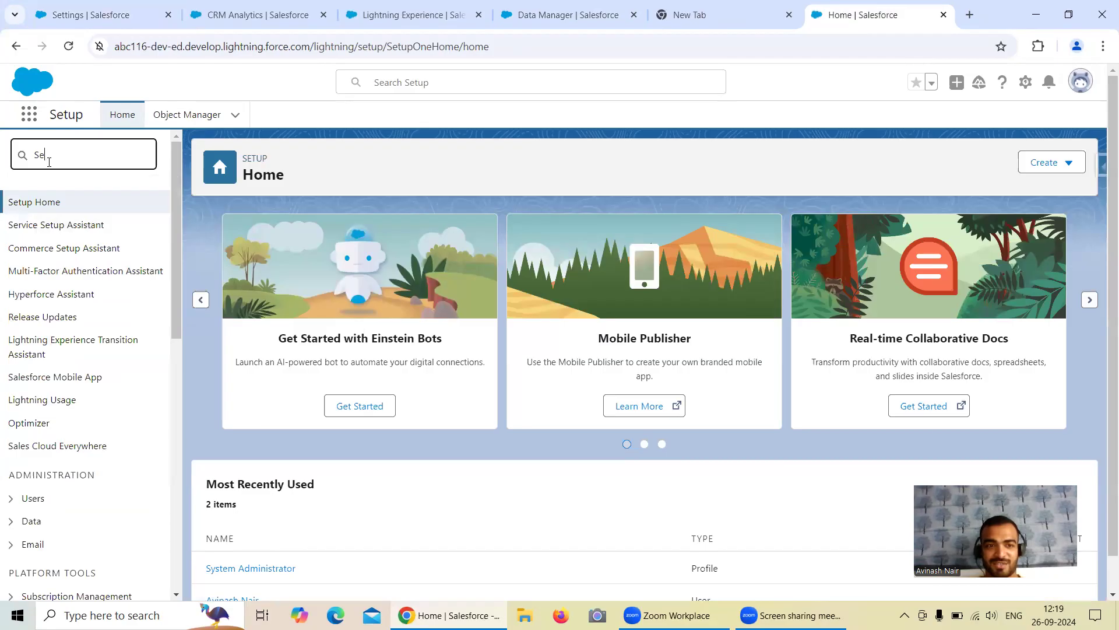
{"action": "key", "text": "BackSpace"}
{"action": "key", "text": "BackSpace"}
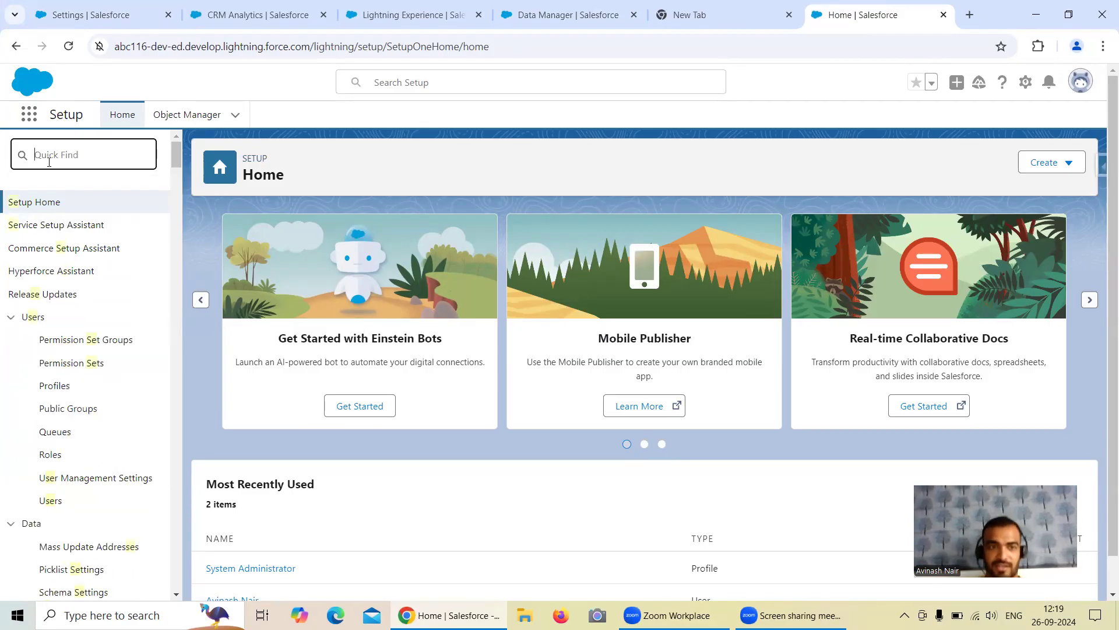
{"action": "type", "text": "Ana"}
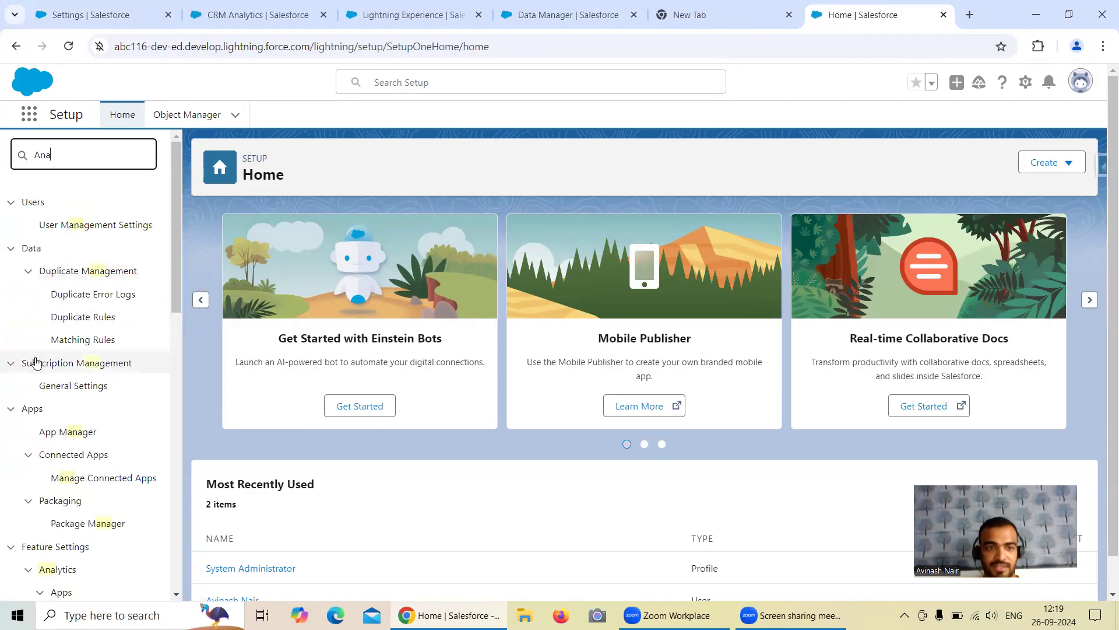
{"action": "scroll", "coordinate": [27, 438], "scroll_direction": "down", "scroll_amount": 1}
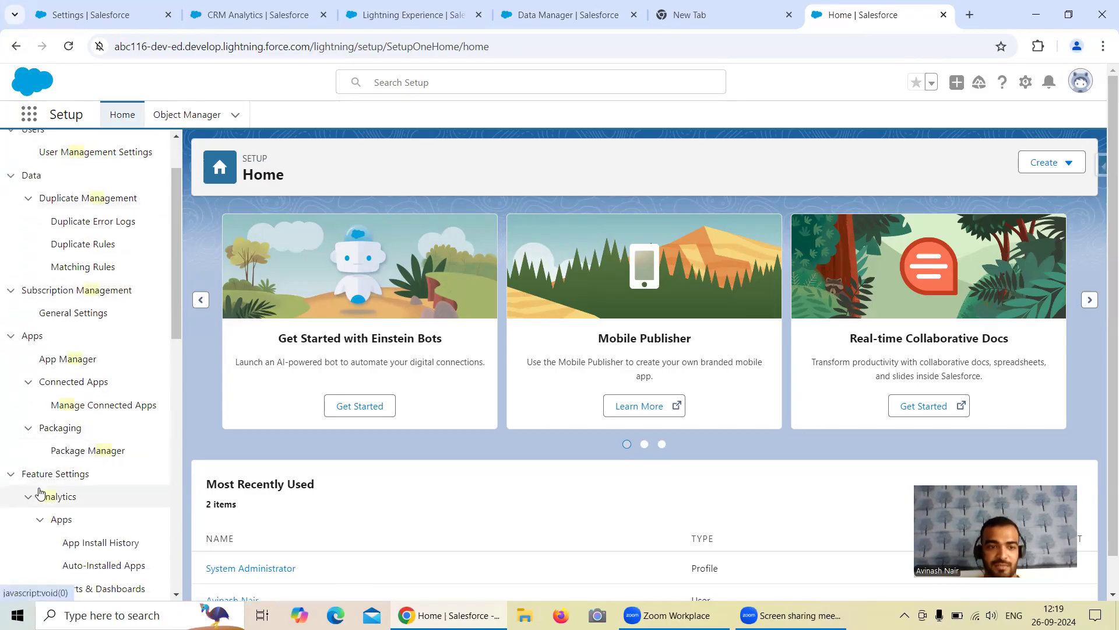
{"action": "left_click", "coordinate": [27, 497]}
{"action": "scroll", "coordinate": [23, 501], "scroll_direction": "down", "scroll_amount": 2}
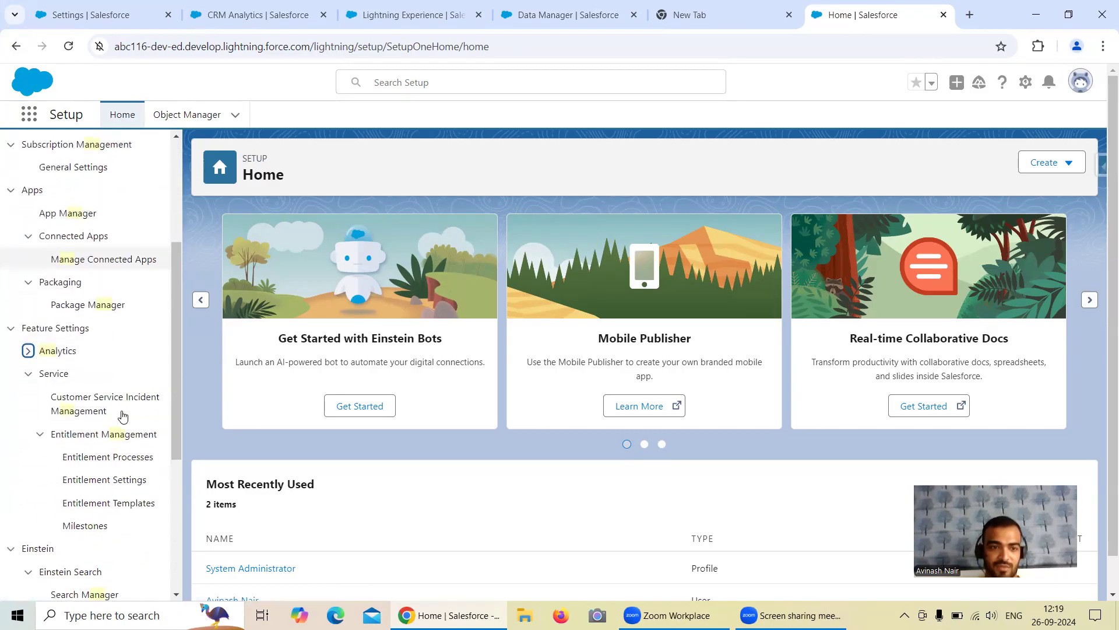
{"action": "left_click", "coordinate": [28, 350]}
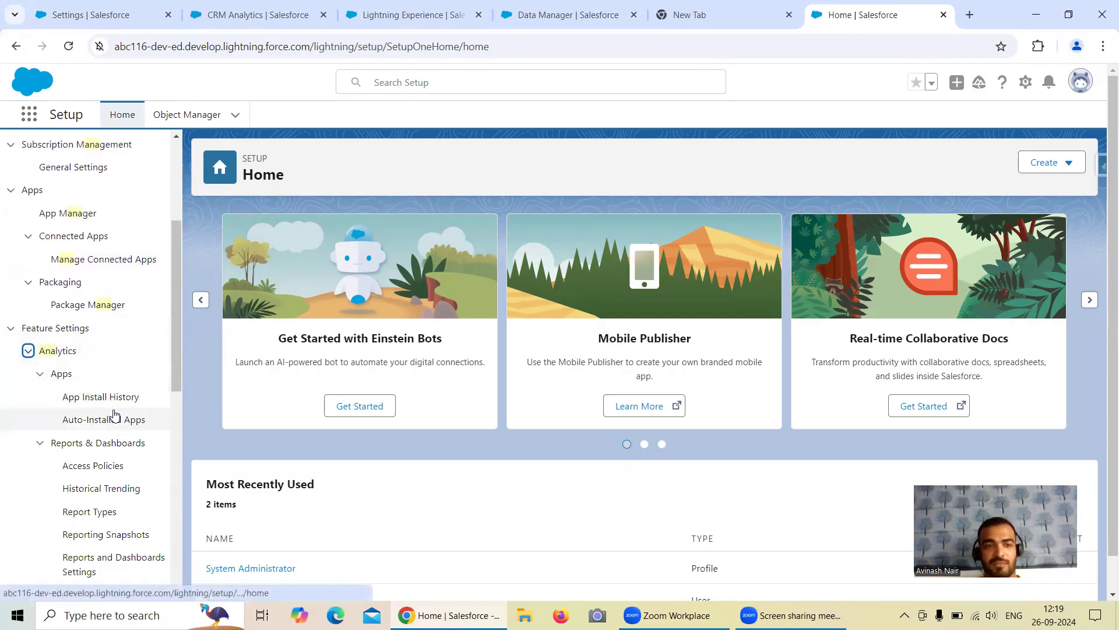
{"action": "left_click", "coordinate": [105, 15]}
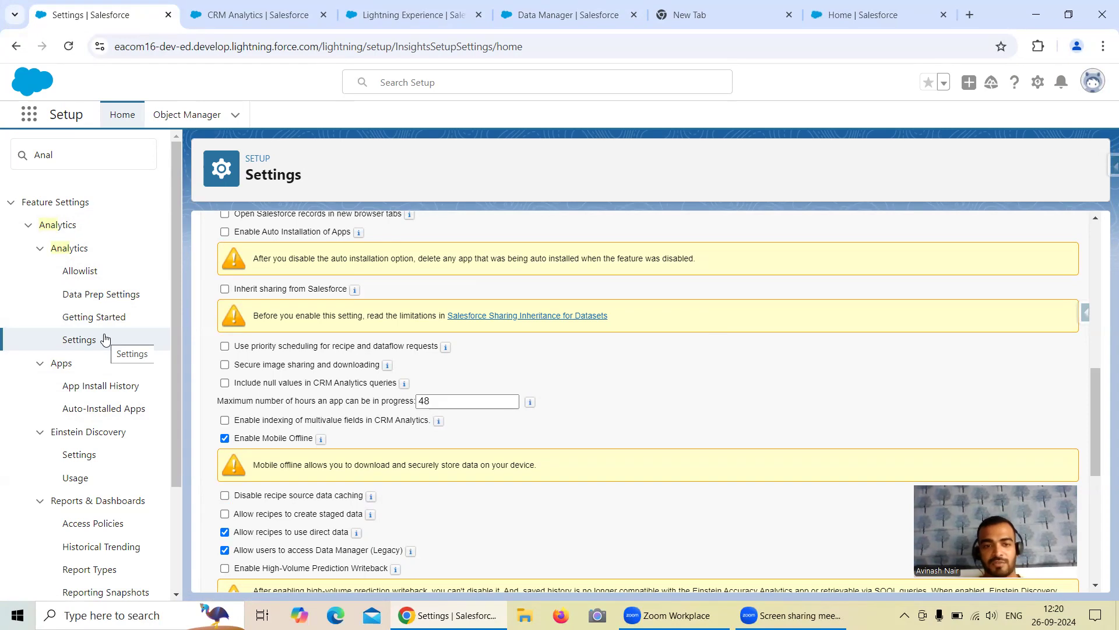
Step: Tick 'Enable Salesforce output connection' in Analytics Settings and save
{"action": "scroll", "coordinate": [440, 380], "scroll_direction": "up", "scroll_amount": 4}
{"action": "scroll", "coordinate": [441, 380], "scroll_direction": "up", "scroll_amount": 3}
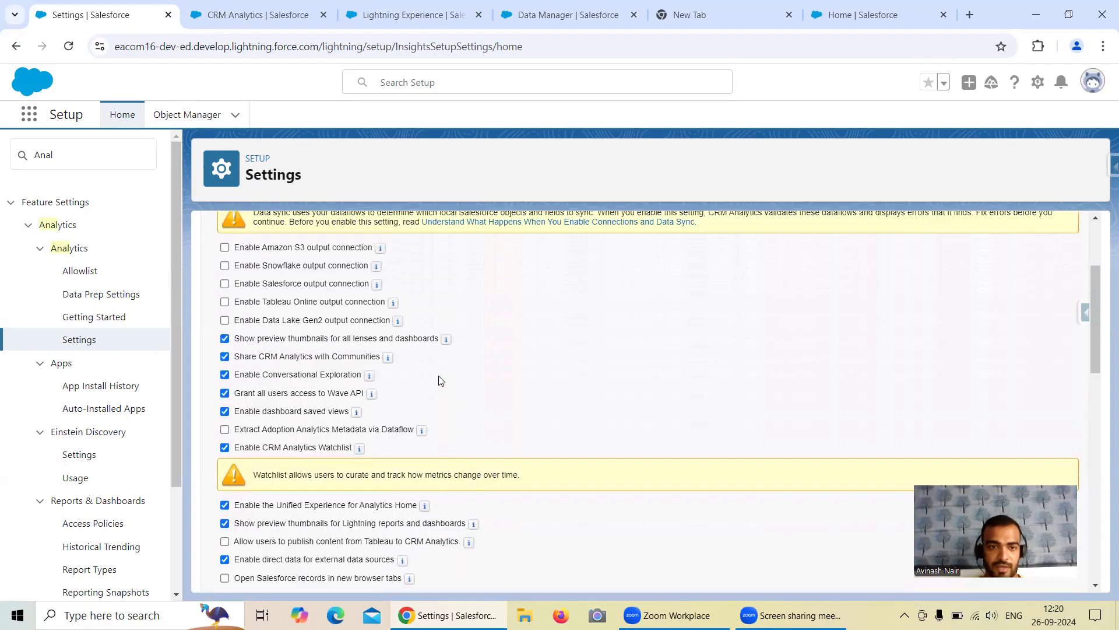
{"action": "scroll", "coordinate": [441, 380], "scroll_direction": "up", "scroll_amount": 2}
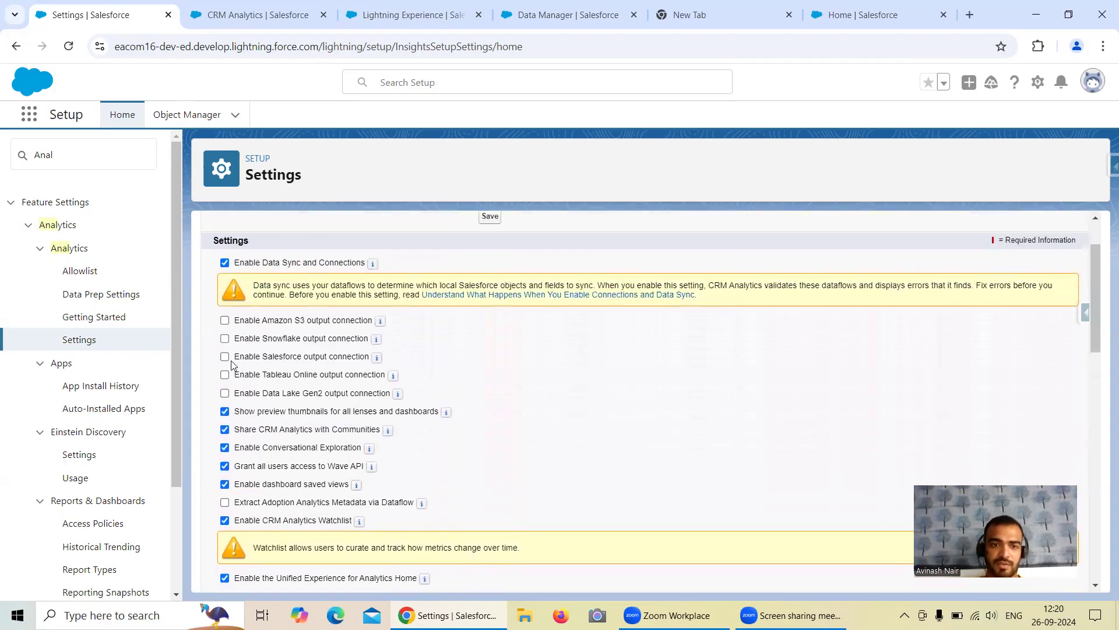
{"action": "mouse_move", "coordinate": [378, 361]}
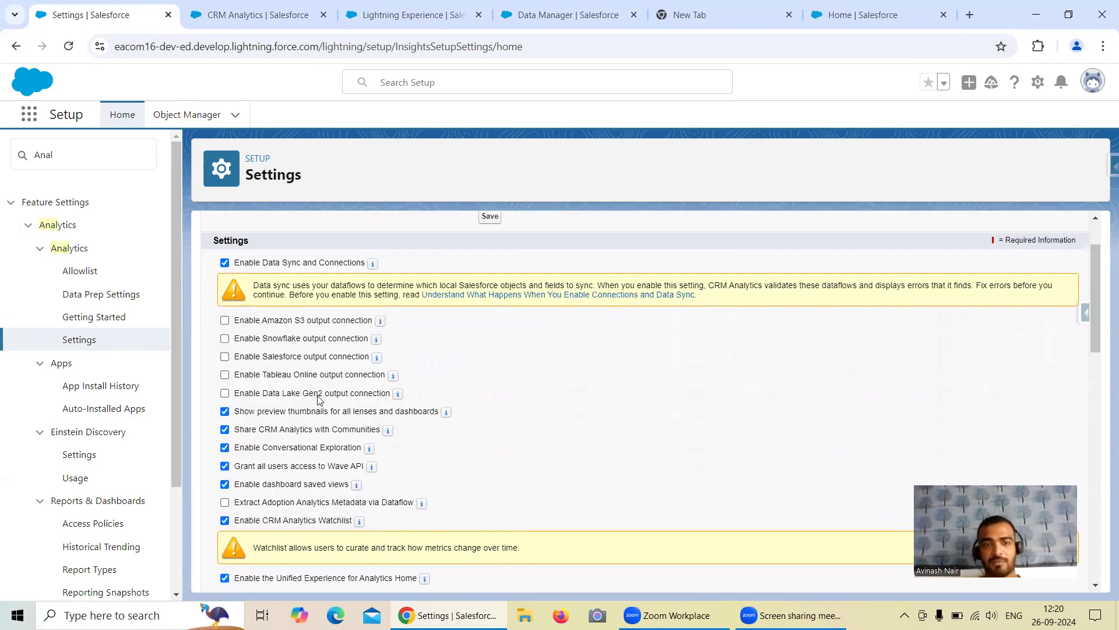
{"action": "left_click", "coordinate": [226, 358]}
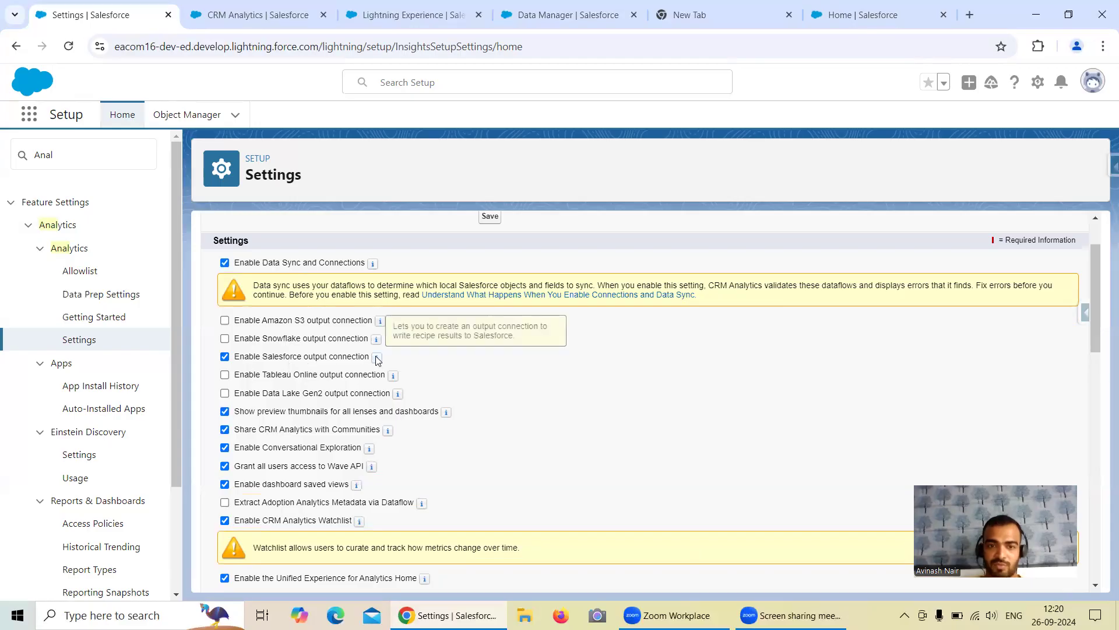
{"action": "left_click", "coordinate": [491, 218]}
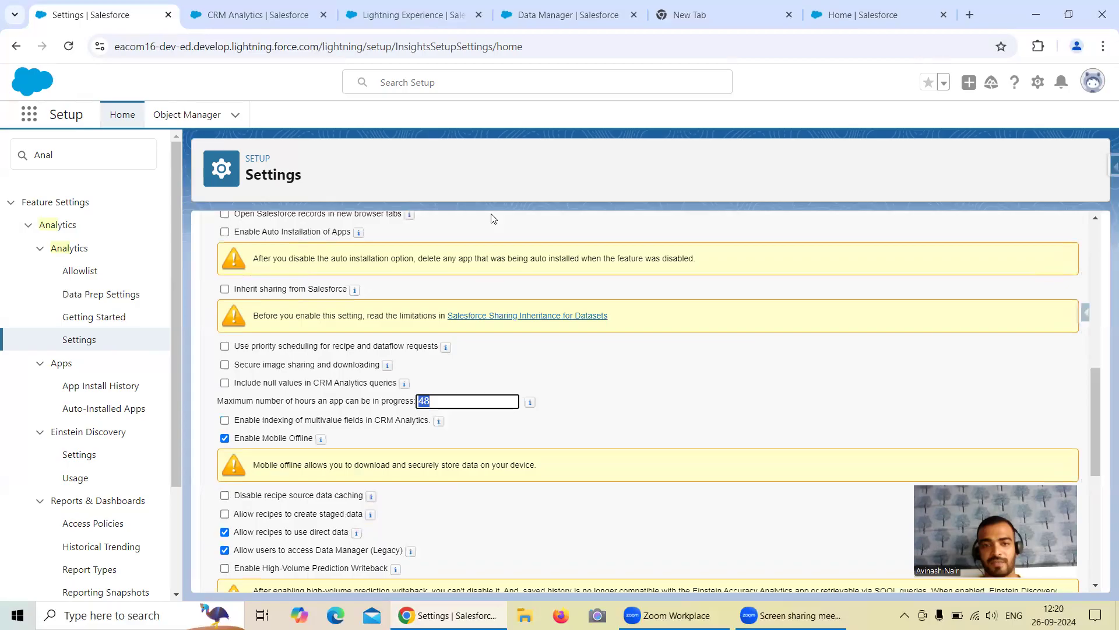
{"action": "scroll", "coordinate": [415, 378], "scroll_direction": "up", "scroll_amount": 7}
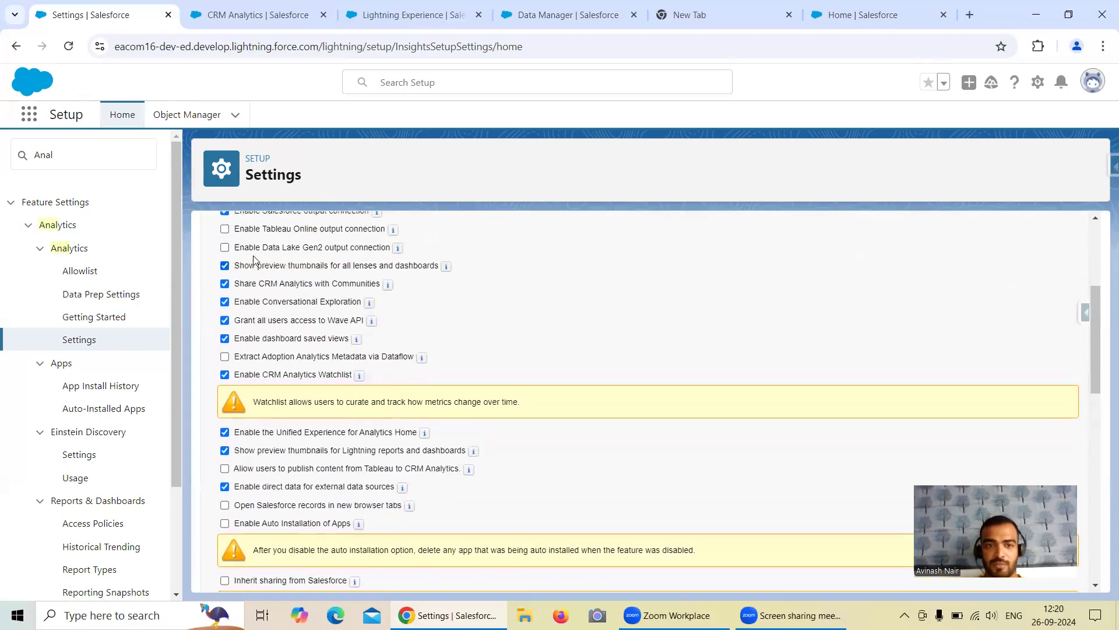
Step: On Data Manager's Connect page, start Connect to Data and browse the live and input connections
{"action": "left_click", "coordinate": [545, 16]}
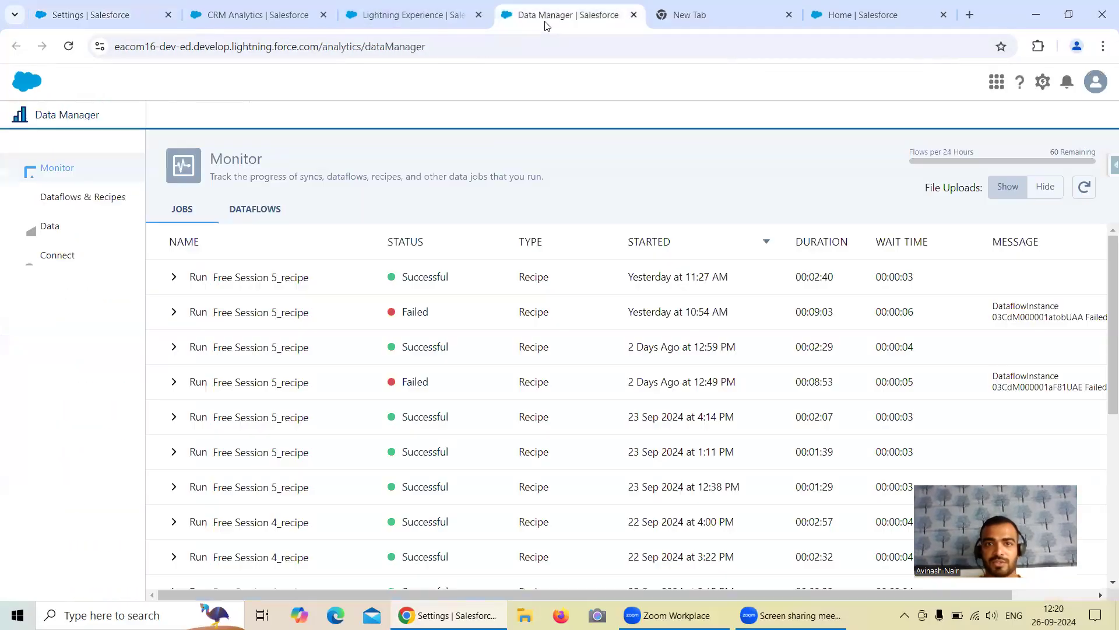
{"action": "left_click", "coordinate": [83, 257]}
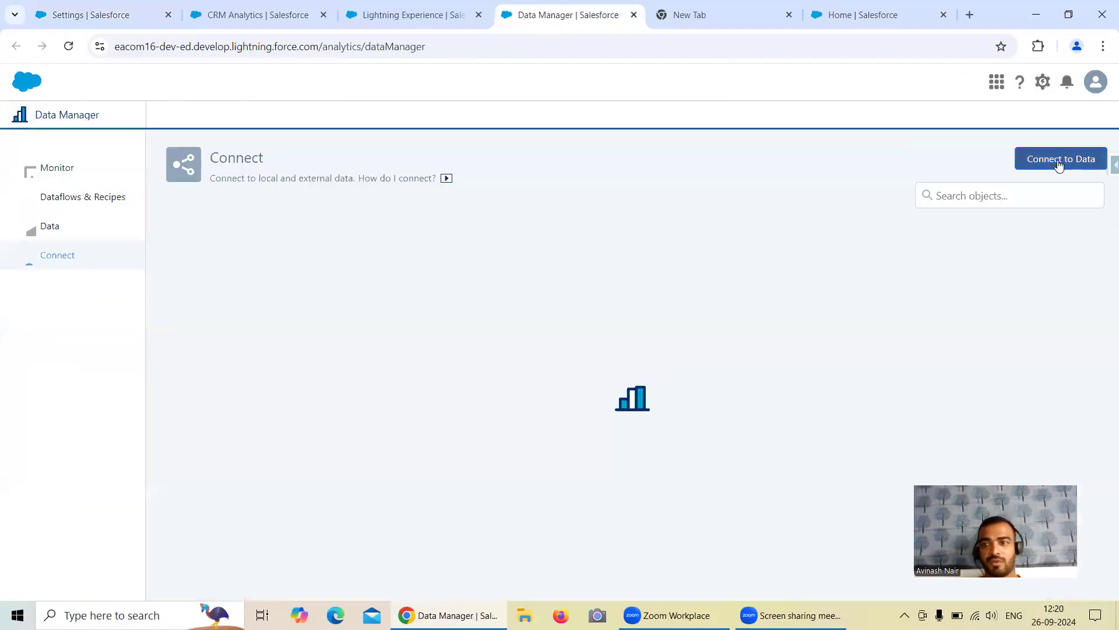
{"action": "left_click", "coordinate": [1059, 164]}
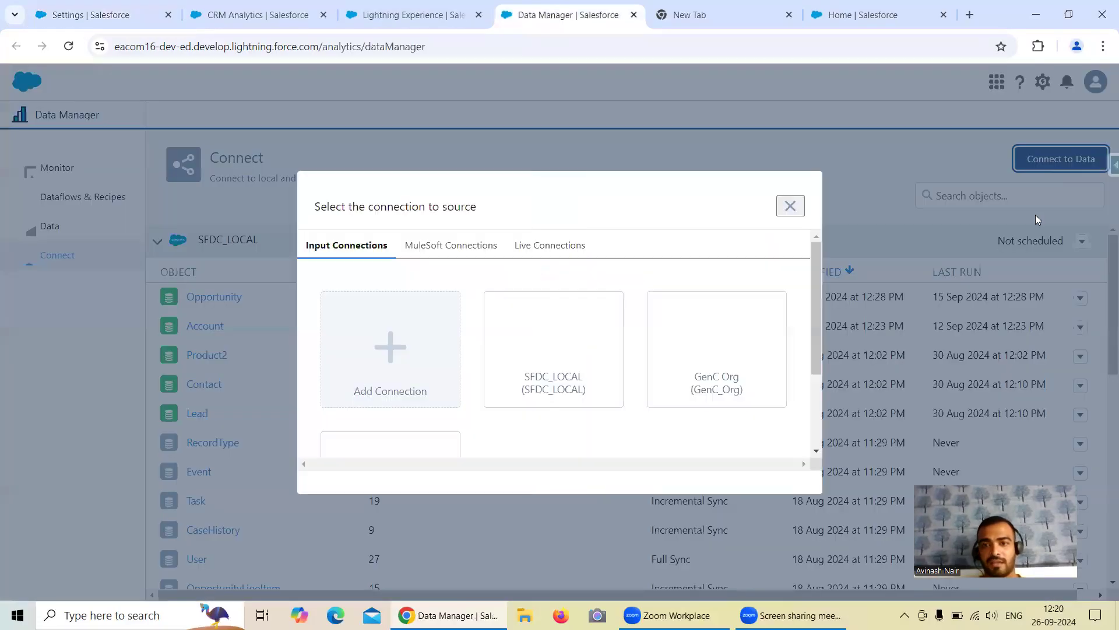
{"action": "scroll", "coordinate": [642, 309], "scroll_direction": "down", "scroll_amount": 2}
{"action": "scroll", "coordinate": [642, 309], "scroll_direction": "up", "scroll_amount": 2}
{"action": "left_click", "coordinate": [556, 253]}
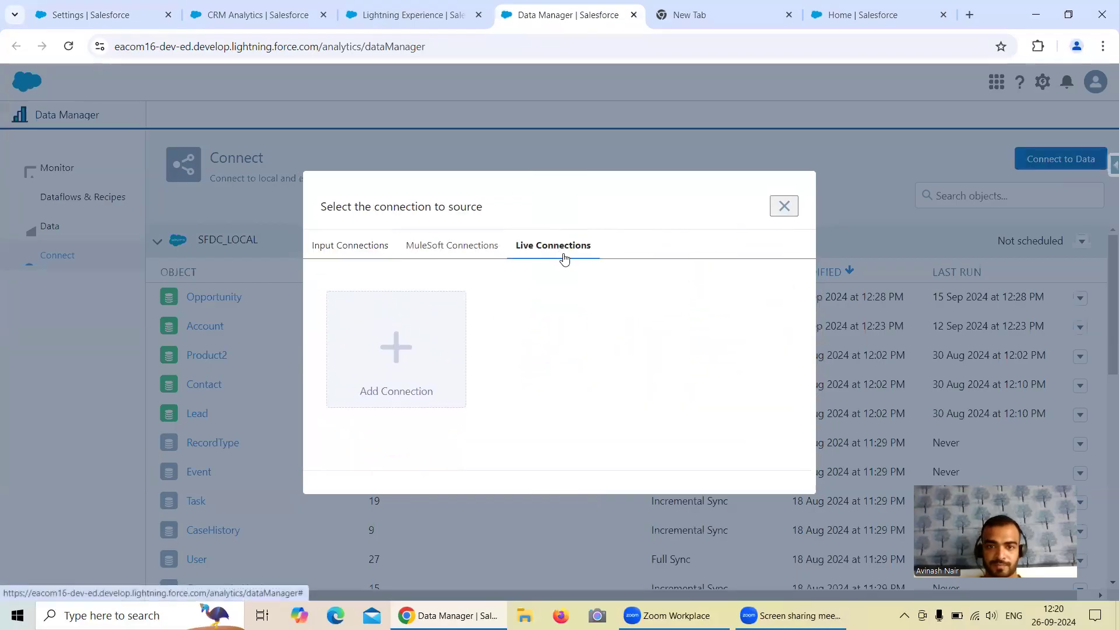
{"action": "left_click", "coordinate": [359, 252]}
Step: Reload Data Manager and reopen Connect to Data on the empty Output Connections tab
{"action": "left_click", "coordinate": [69, 47]}
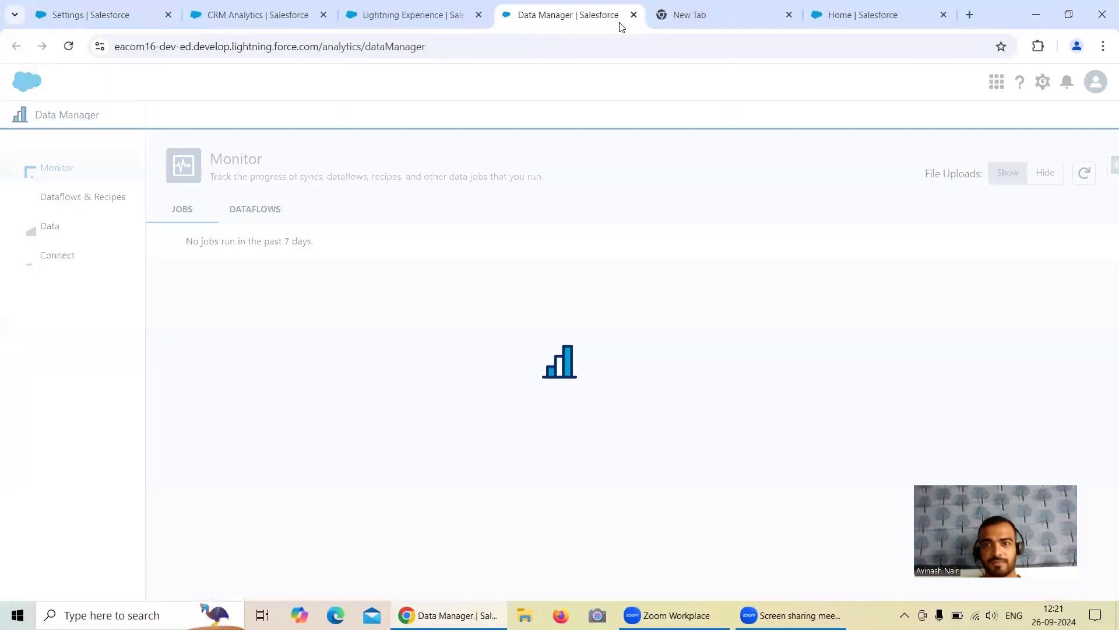
{"action": "left_click", "coordinate": [68, 197]}
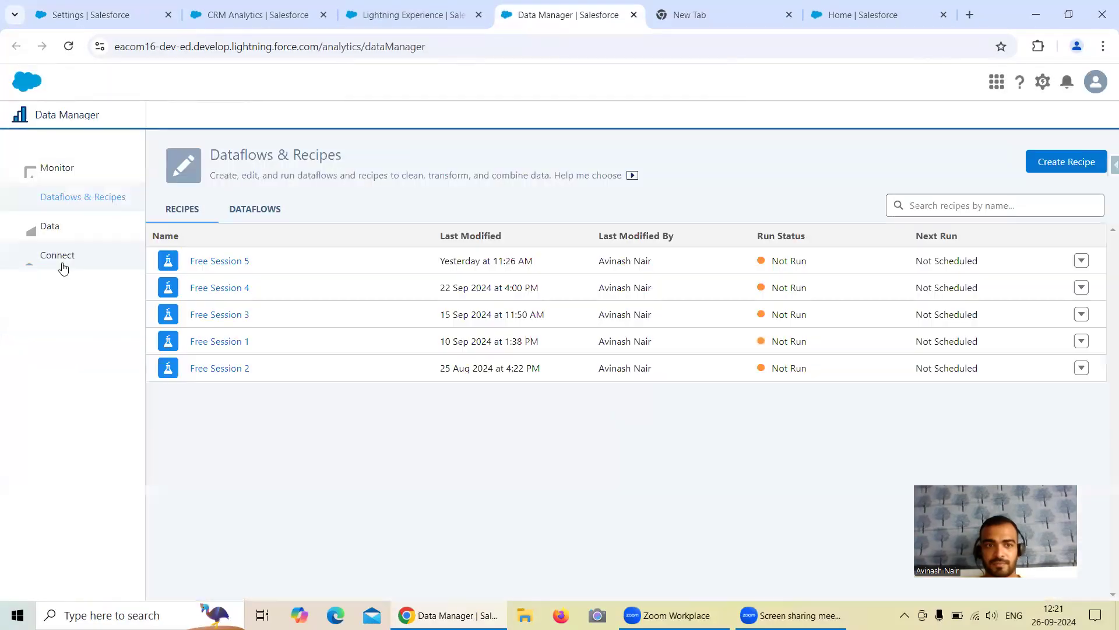
{"action": "left_click", "coordinate": [59, 256]}
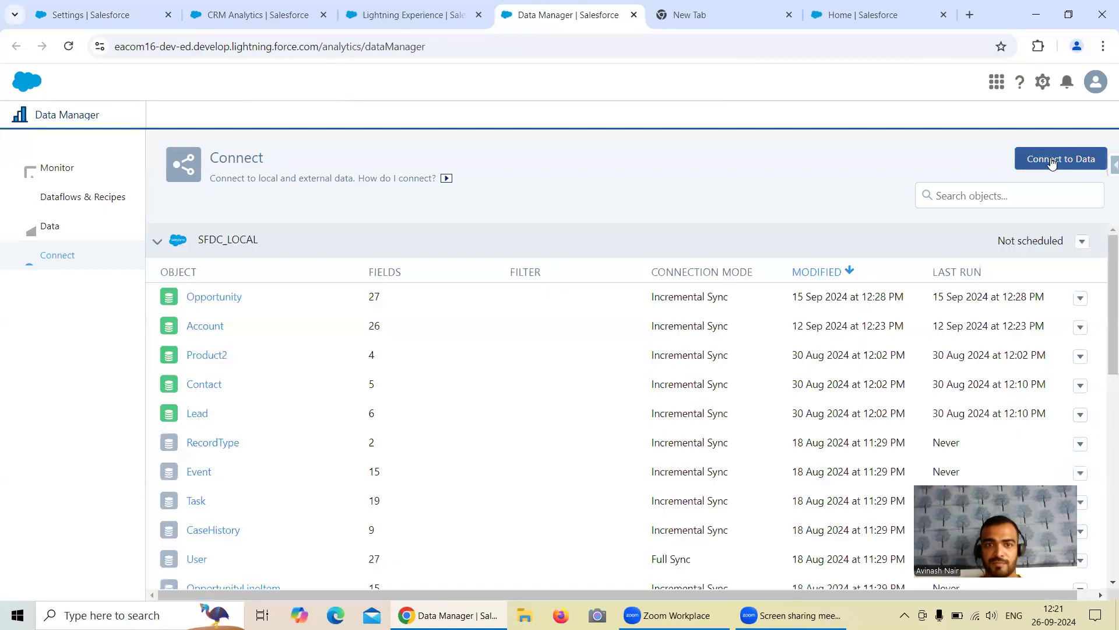
{"action": "left_click", "coordinate": [1049, 158]}
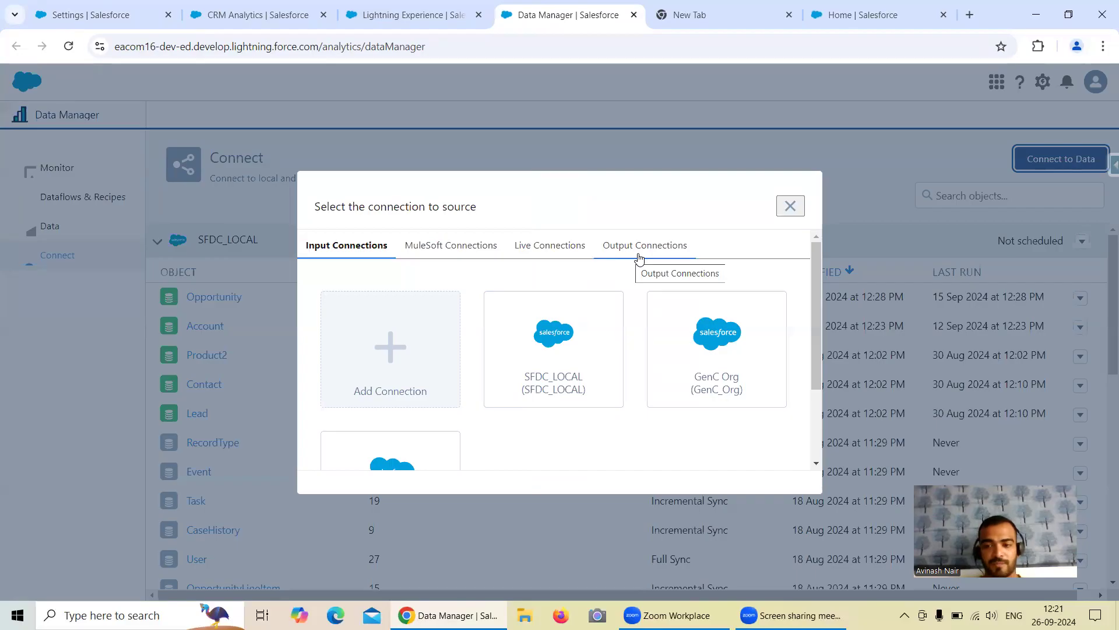
{"action": "left_click", "coordinate": [639, 258]}
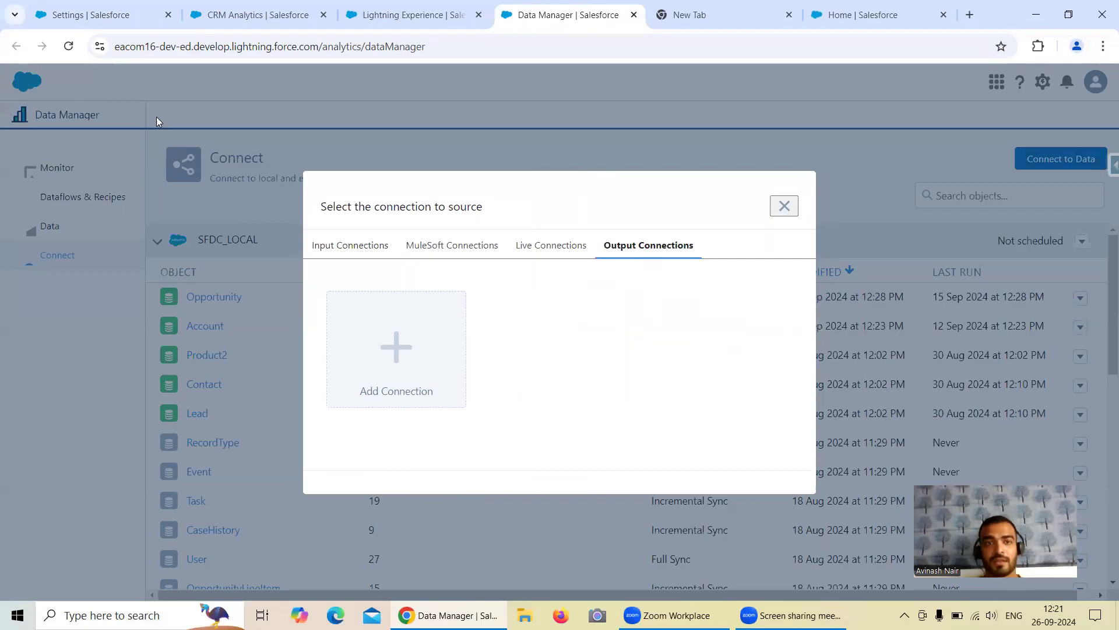
Step: Recheck the Analytics settings and jobs monitor tabs, then start adding a new output connection
{"action": "left_click", "coordinate": [60, 18]}
{"action": "scroll", "coordinate": [283, 337], "scroll_direction": "up", "scroll_amount": 1}
{"action": "scroll", "coordinate": [283, 344], "scroll_direction": "down", "scroll_amount": 1}
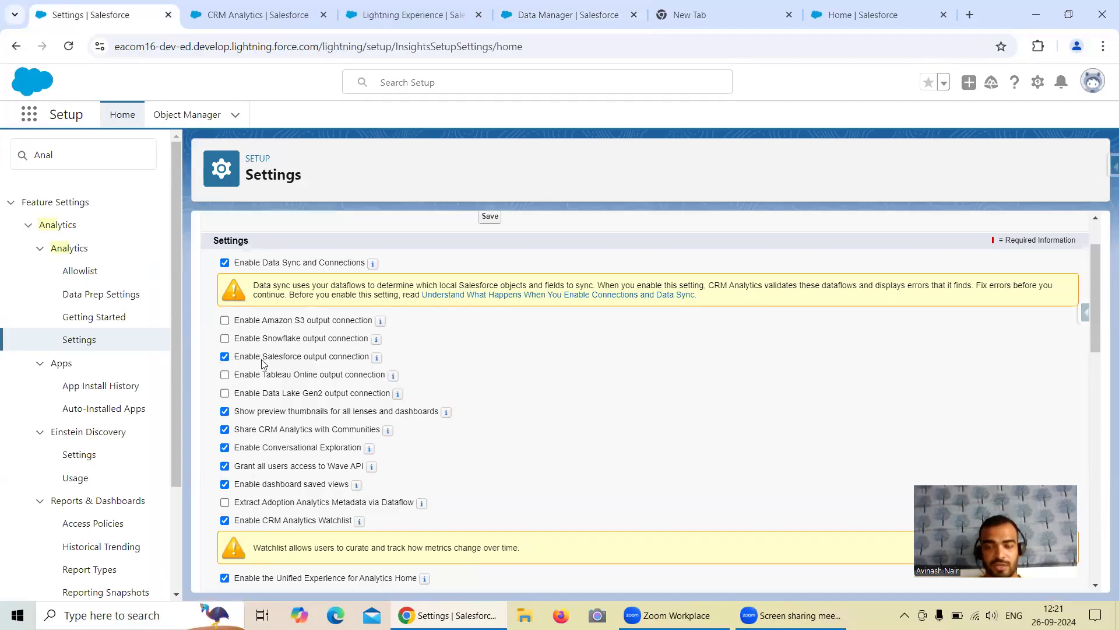
{"action": "left_click", "coordinate": [411, 15]}
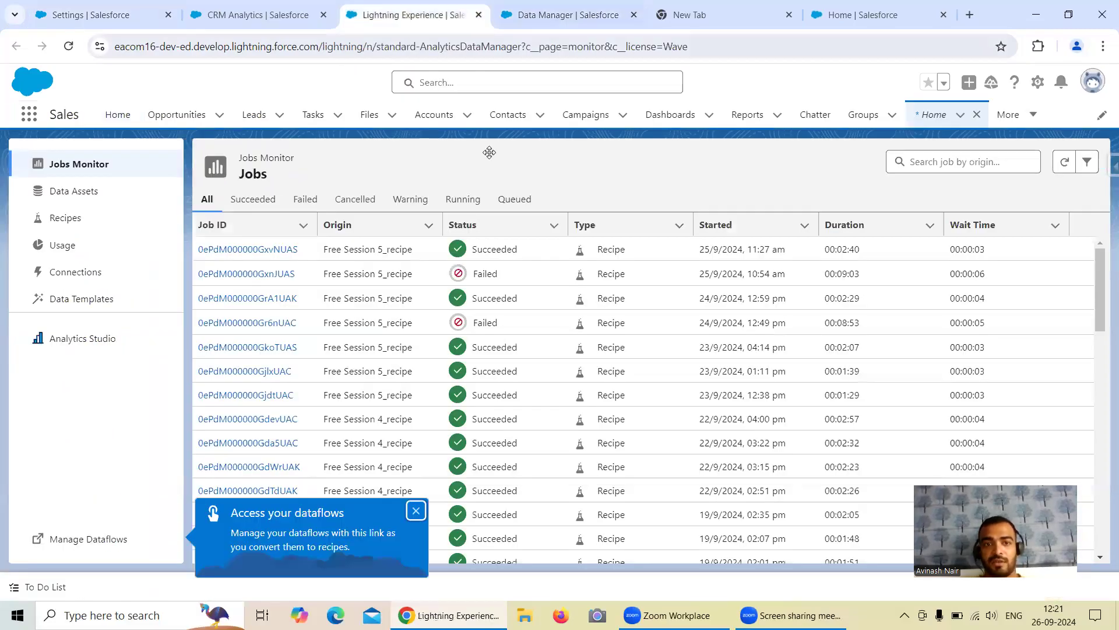
{"action": "key", "text": "ctrl+Tab"}
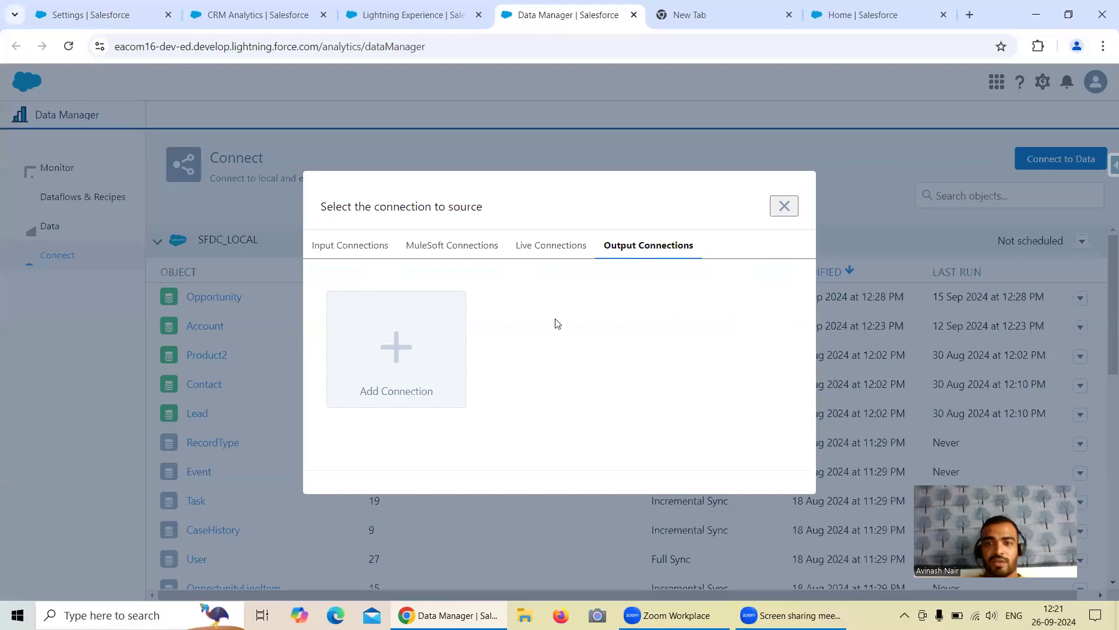
{"action": "left_click", "coordinate": [408, 348]}
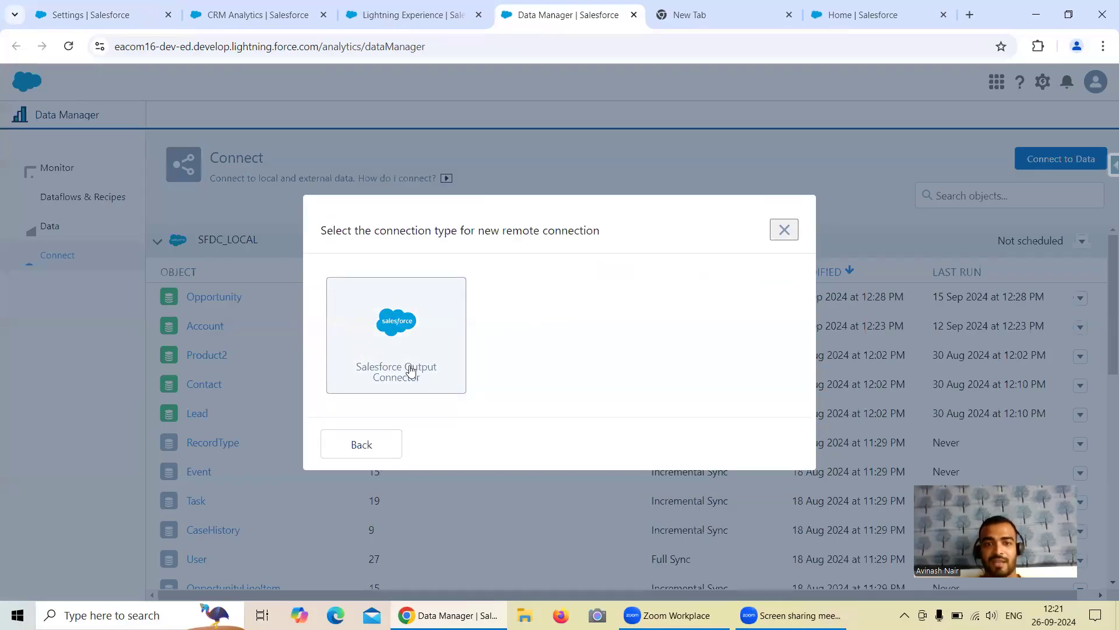
Step: Pick Salesforce Output Connector, named 'Salesforce Developer Org' with developer name Salesforce_Developer_Org and matching description
{"action": "left_click", "coordinate": [397, 341]}
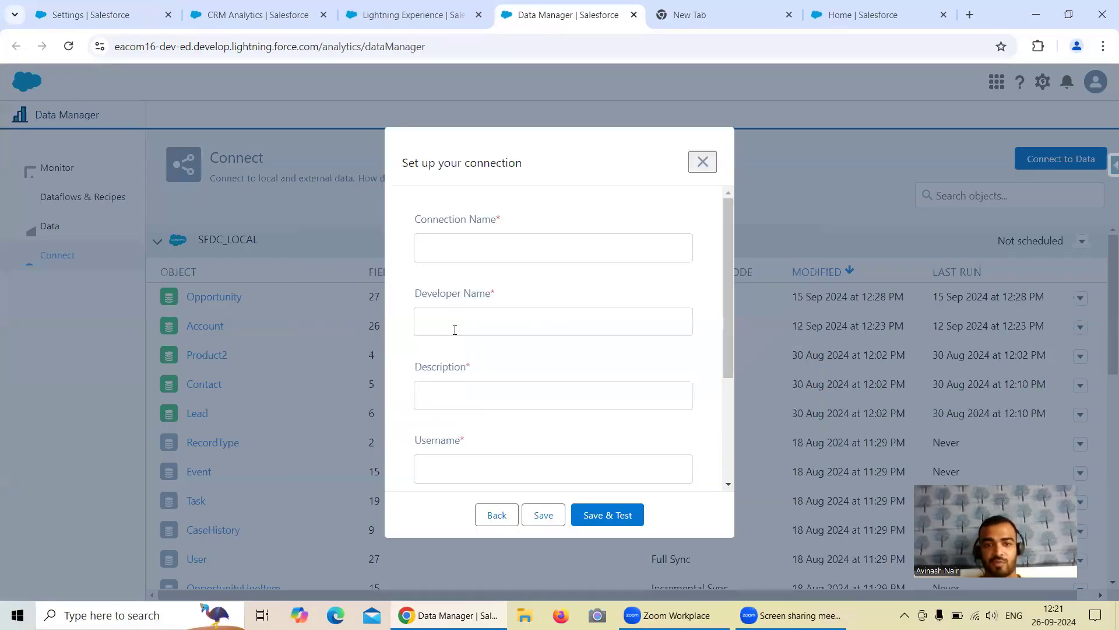
{"action": "left_click", "coordinate": [480, 249]}
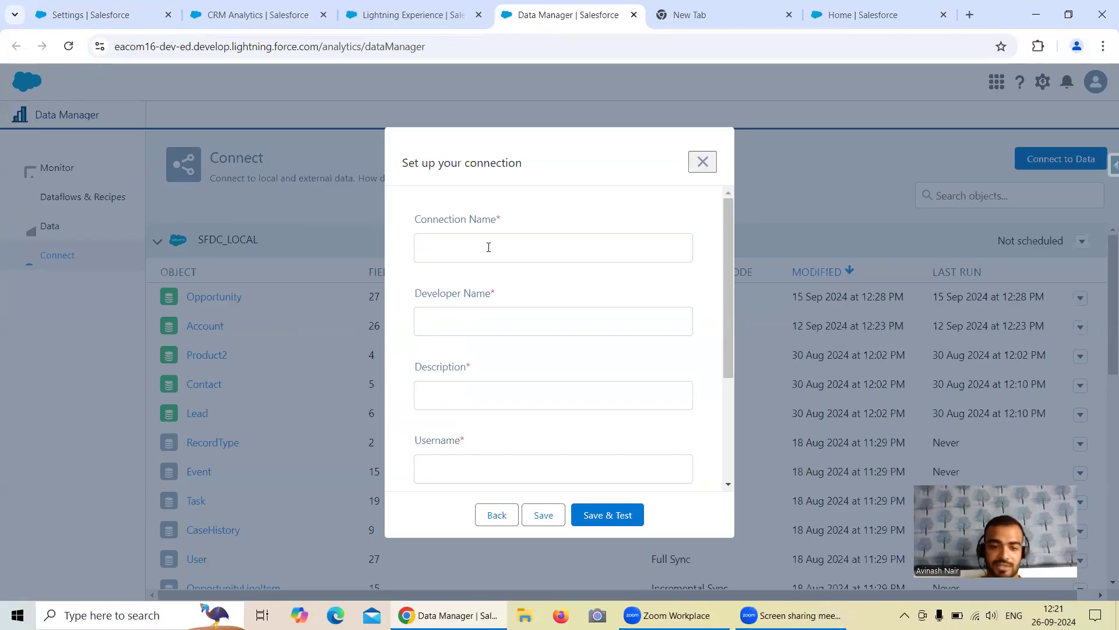
{"action": "type", "text": "Sa"}
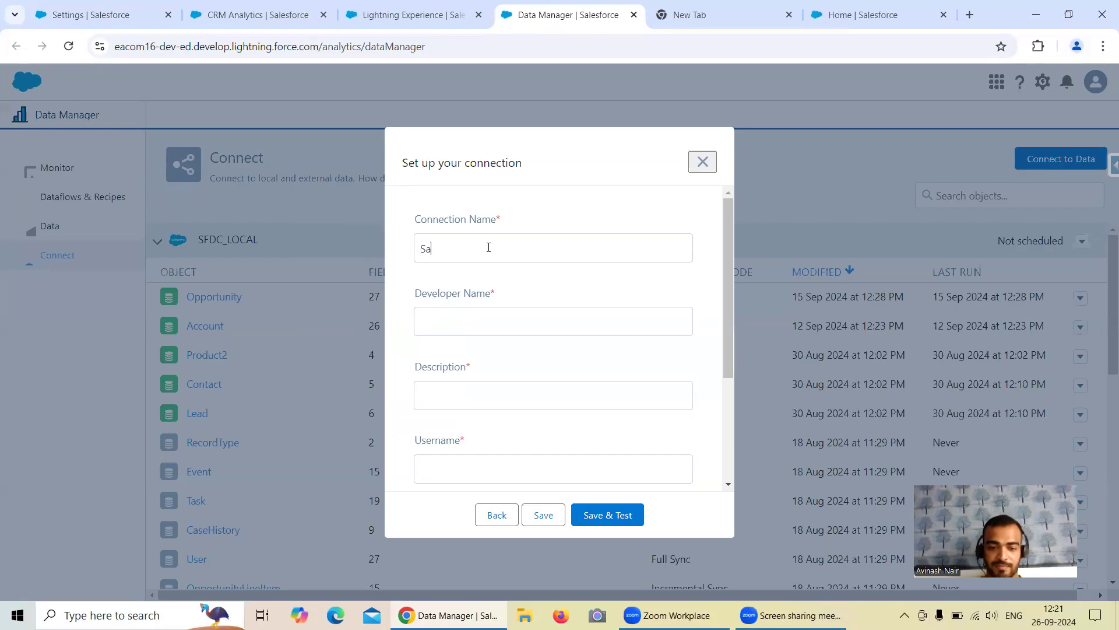
{"action": "type", "text": "lesforce Developer Org"}
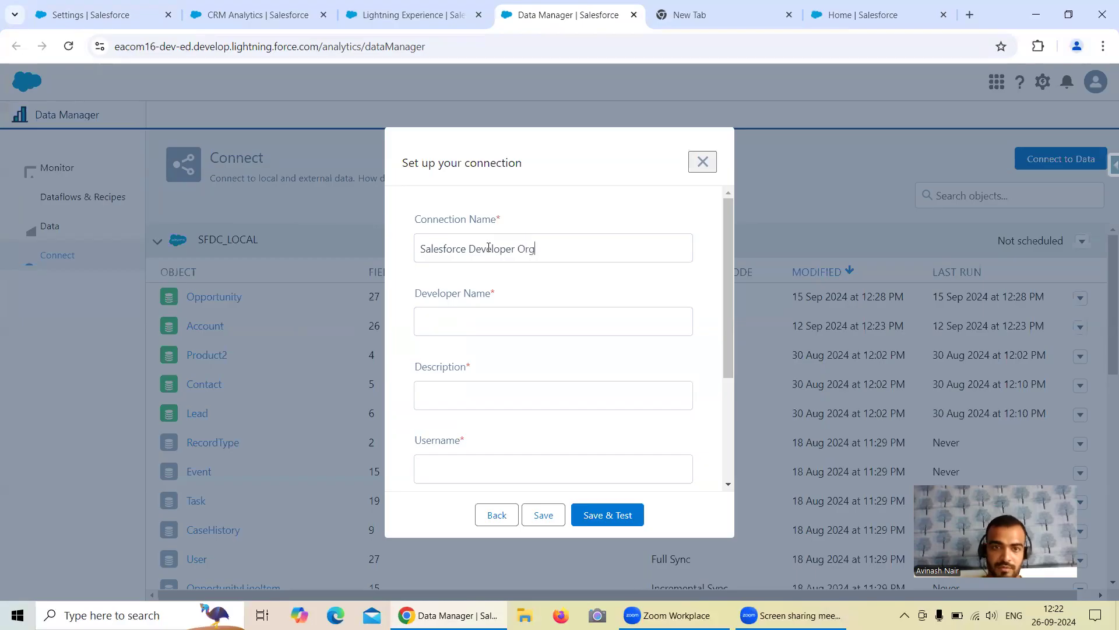
{"action": "left_click_drag", "start_coordinate": [535, 249], "coordinate": [392, 257]}
{"action": "key", "text": "ctrl+c"}
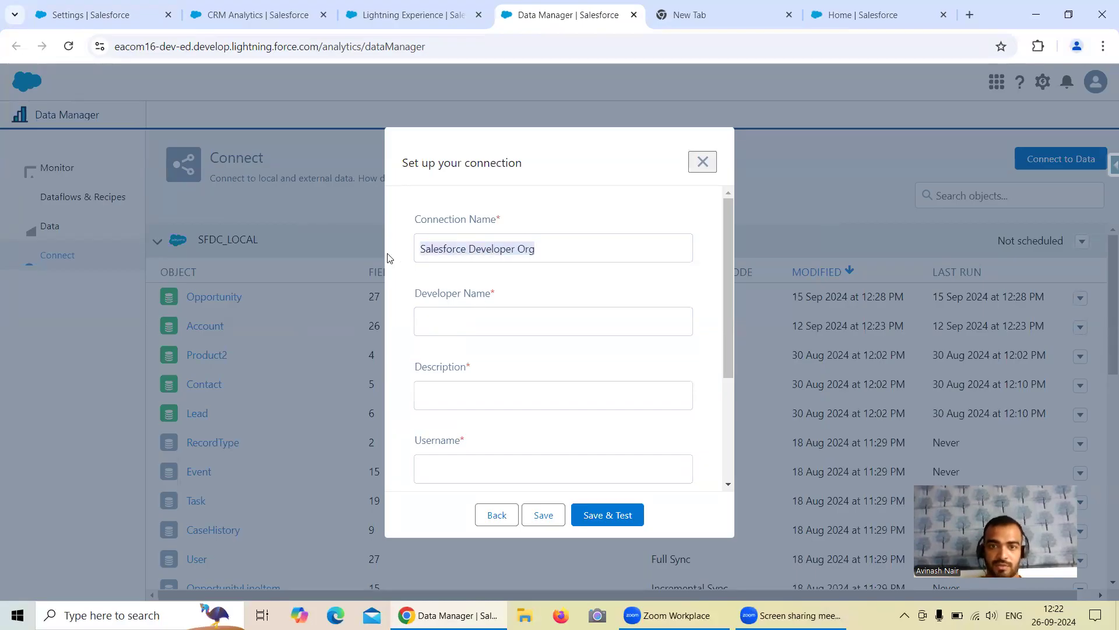
{"action": "left_click", "coordinate": [498, 315]}
{"action": "key", "text": "ctrl+v"}
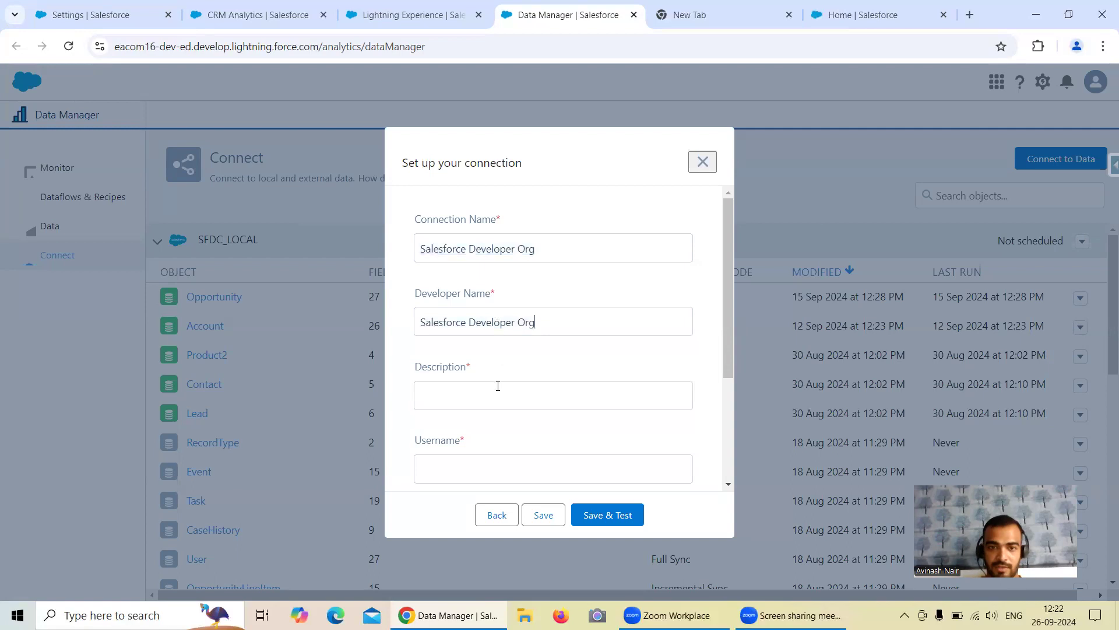
{"action": "key", "text": "ctrl+v"}
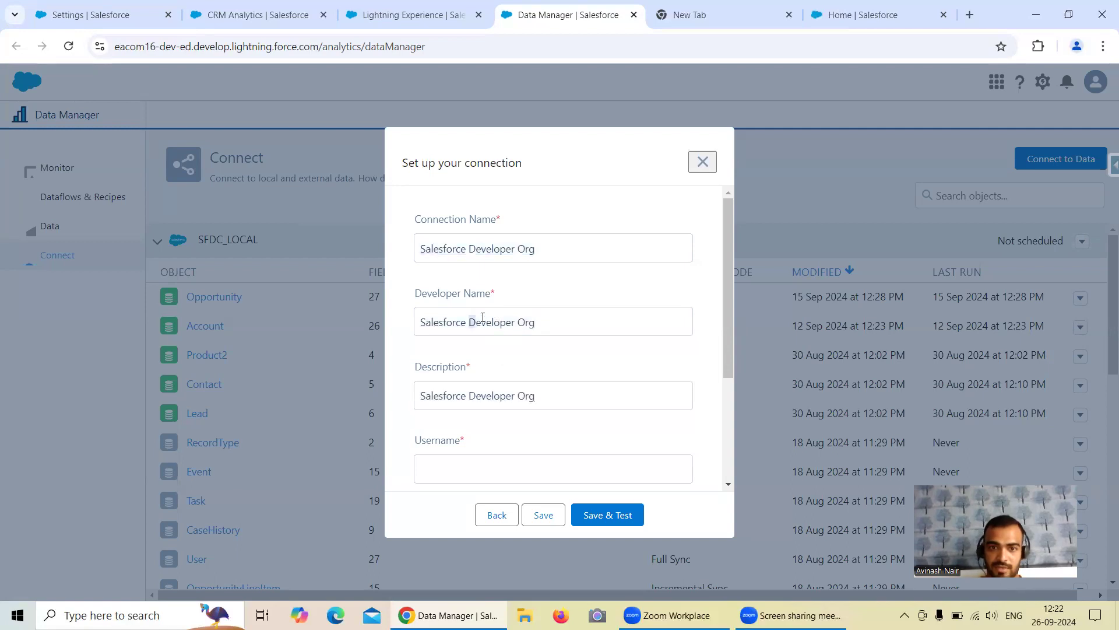
{"action": "key", "text": "Left"}
{"action": "key", "text": "BackSpace"}
{"action": "type", "text": "_"}
{"action": "left_click", "coordinate": [521, 320]}
{"action": "key", "text": "BackSpace"}
{"action": "type", "text": "_"}
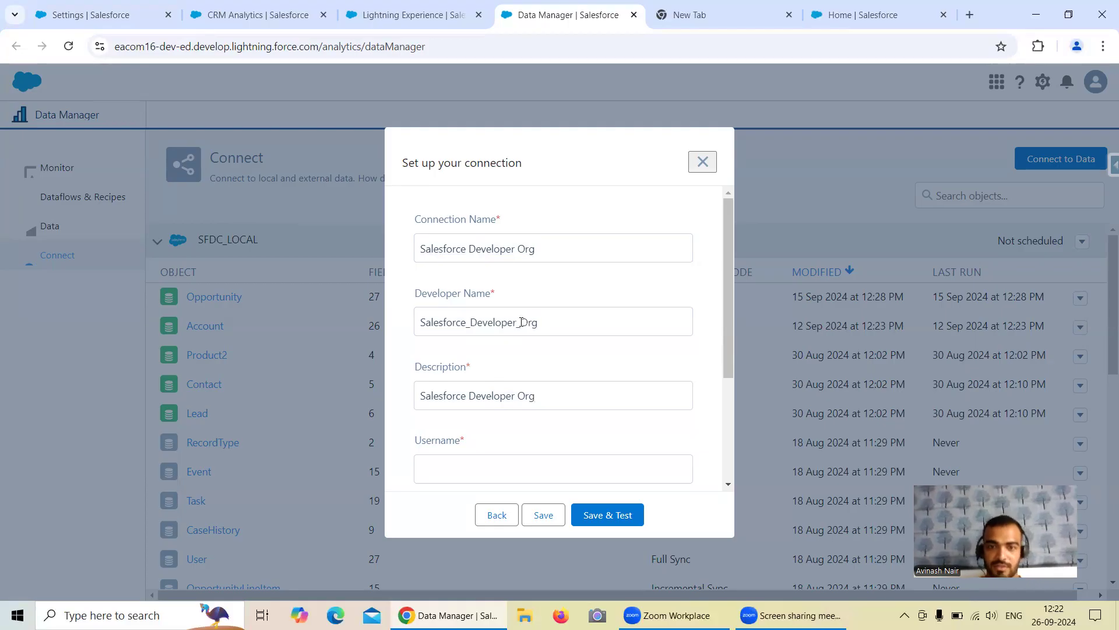
Step: Enter the target org's username and password, then save and test the connection
{"action": "scroll", "coordinate": [505, 394], "scroll_direction": "down", "scroll_amount": 1}
{"action": "left_click", "coordinate": [505, 394]}
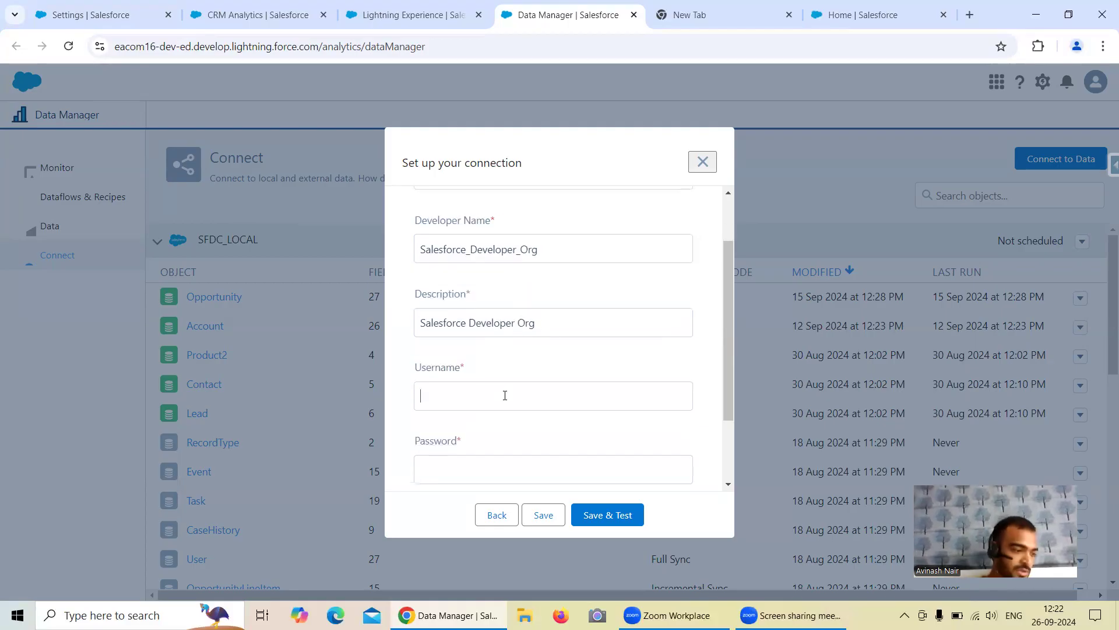
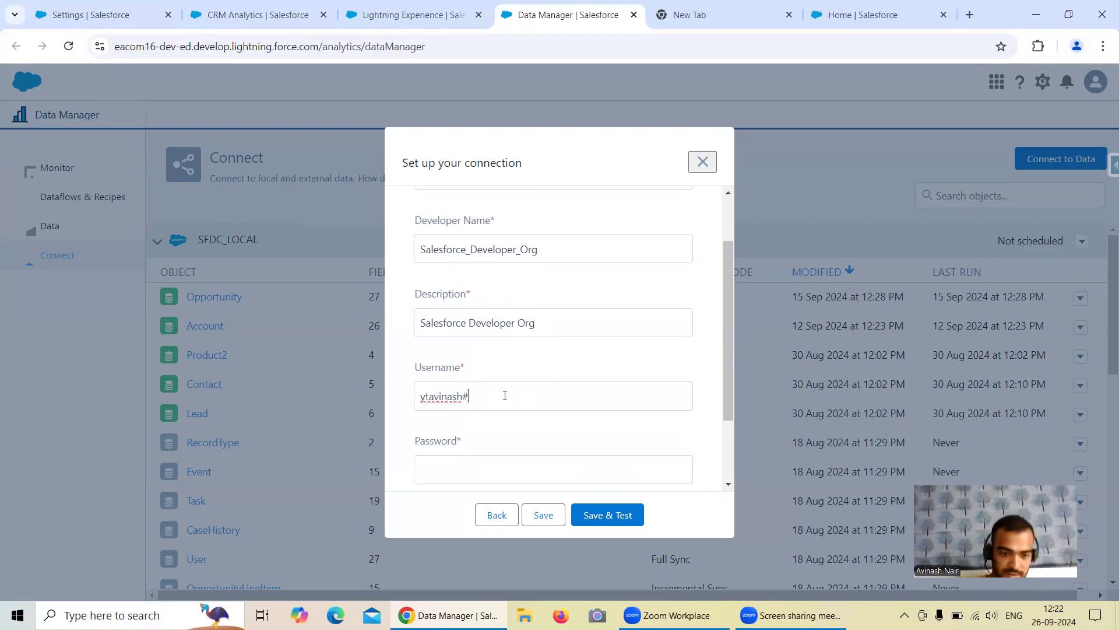
{"action": "scroll", "coordinate": [504, 396], "scroll_direction": "down", "scroll_amount": 1}
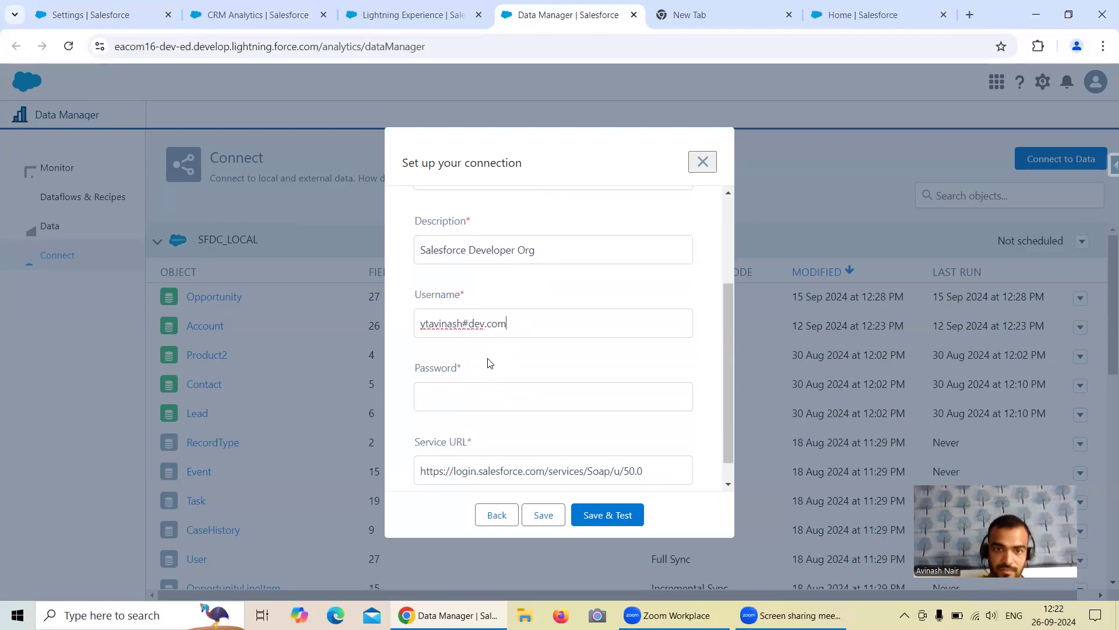
{"action": "left_click", "coordinate": [470, 322]}
{"action": "key", "text": "BackSpace"}
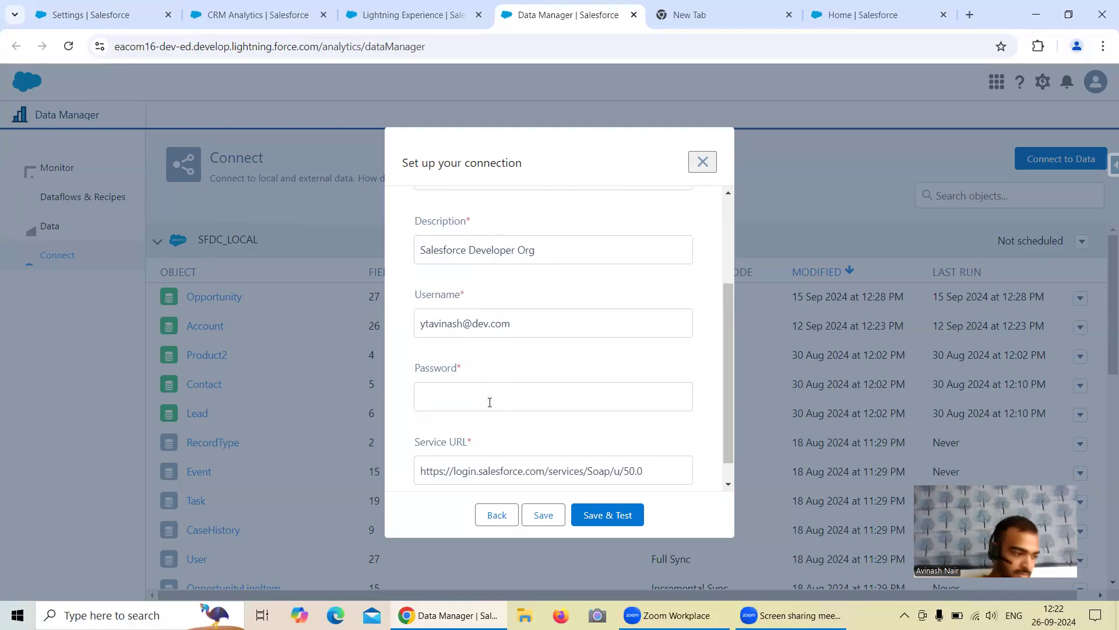
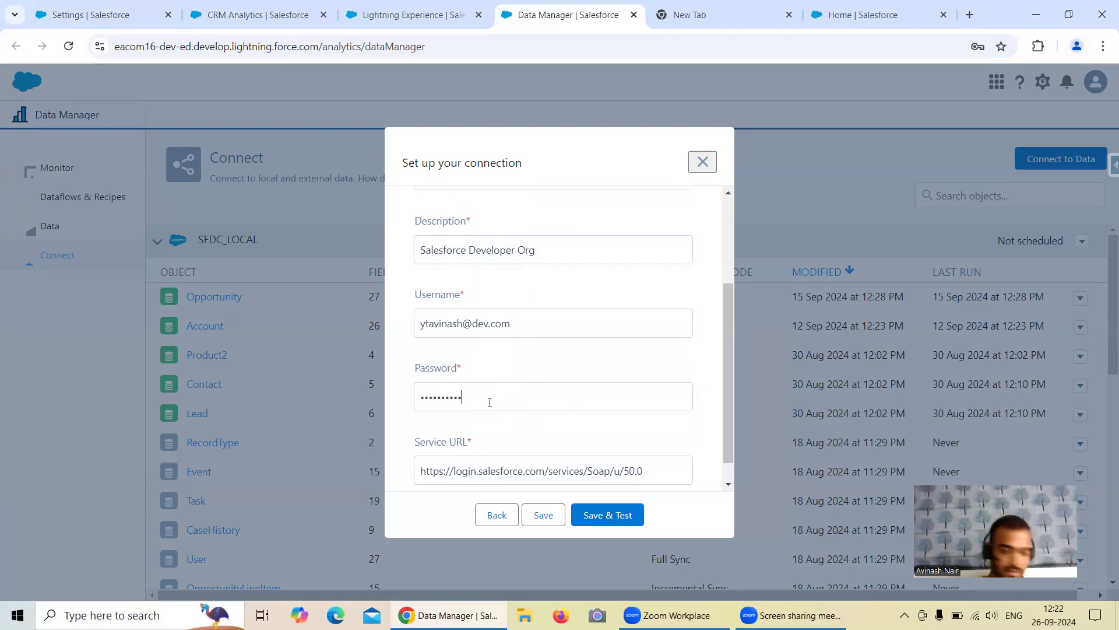
{"action": "left_click", "coordinate": [608, 517]}
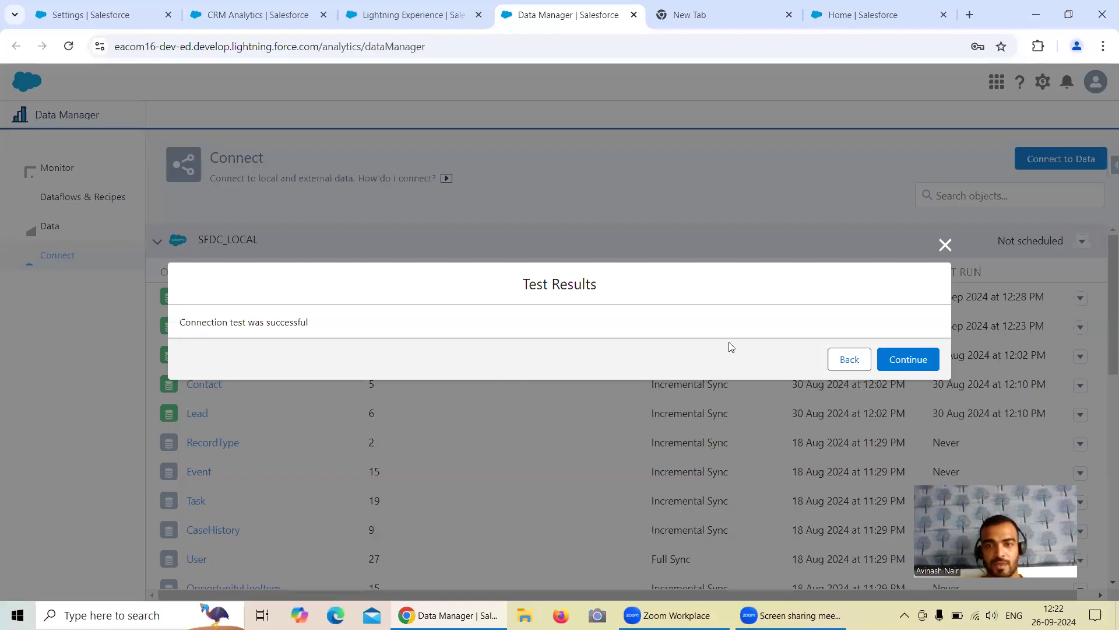
Step: Dismiss the password prompt, continue past the successful test, and inspect the Salesforce Developer Org connection
{"action": "left_click", "coordinate": [995, 80]}
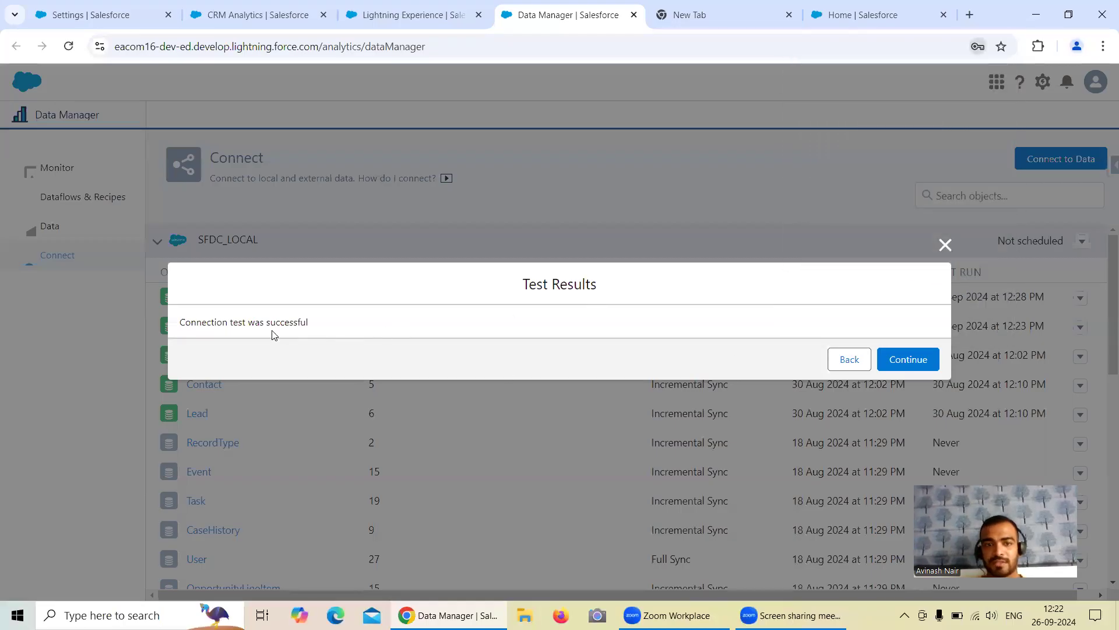
{"action": "left_click", "coordinate": [908, 360]}
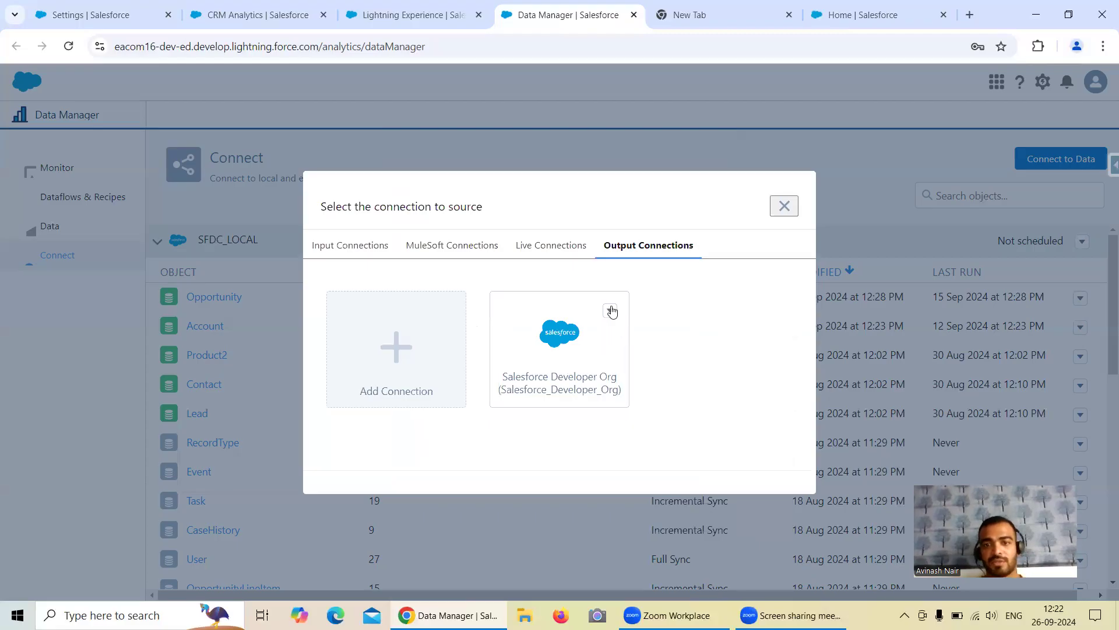
{"action": "left_click", "coordinate": [609, 310]}
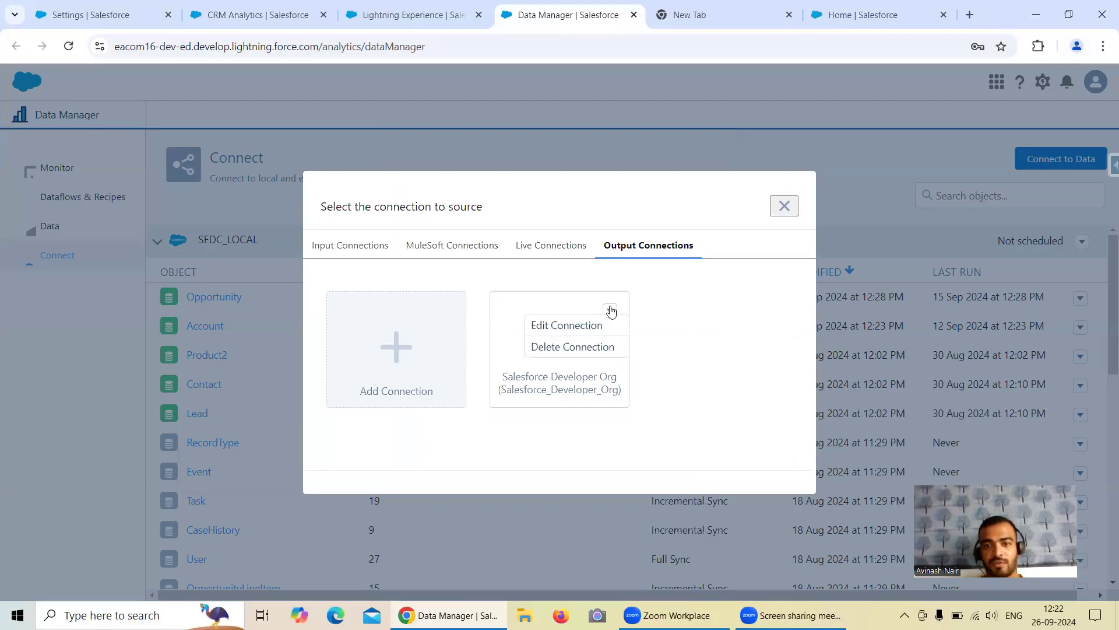
{"action": "left_click", "coordinate": [664, 295]}
{"action": "left_click_drag", "start_coordinate": [528, 390], "coordinate": [559, 377]}
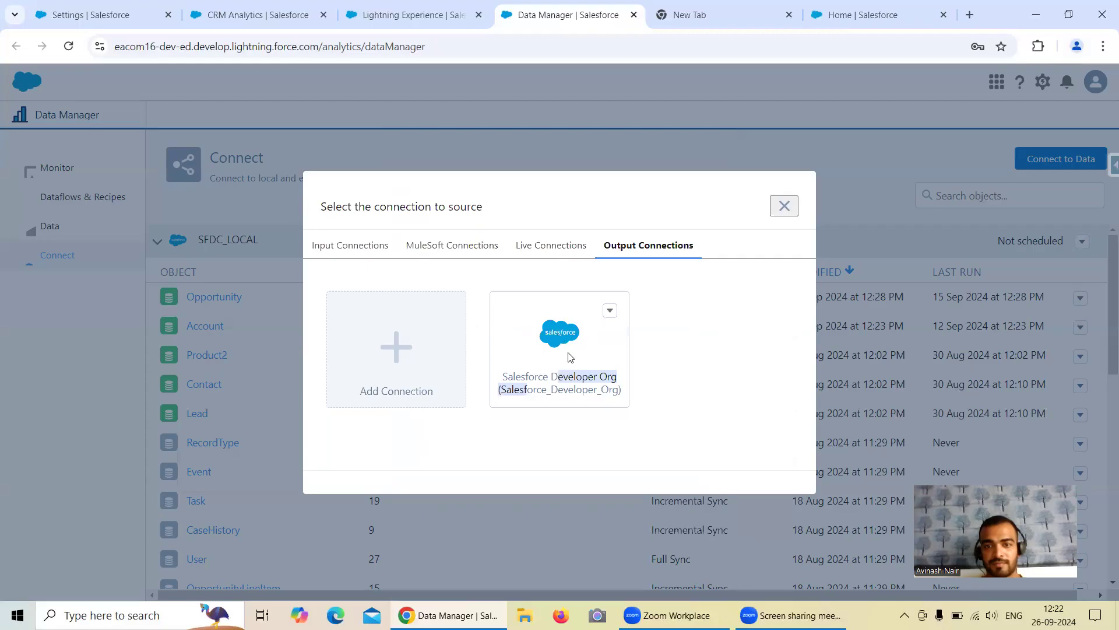
{"action": "left_click", "coordinate": [583, 361]}
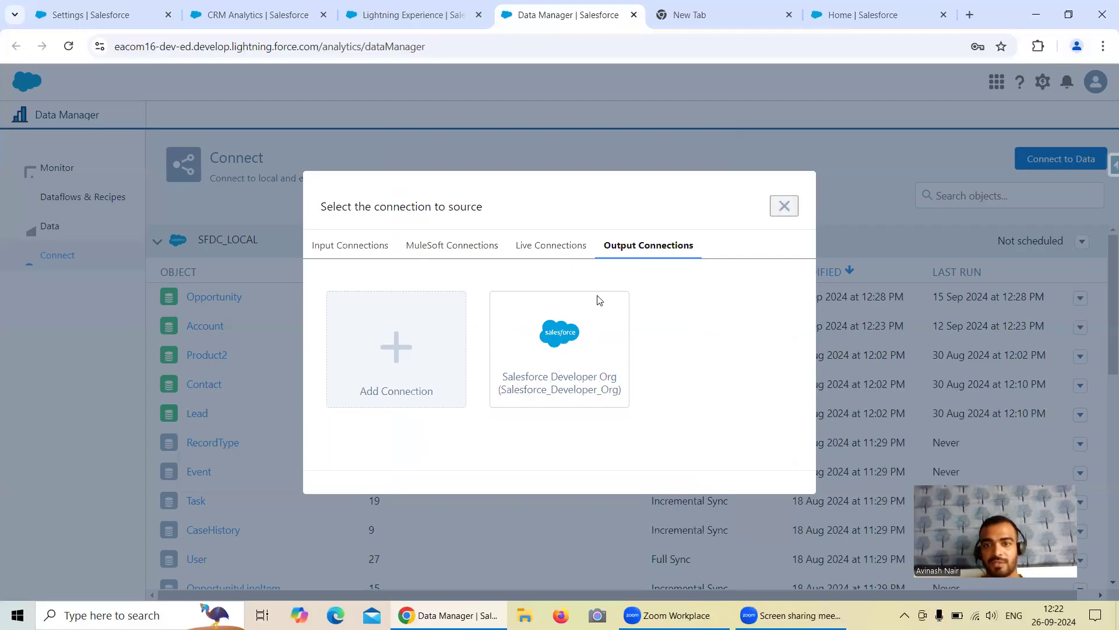
{"action": "left_click", "coordinate": [843, 18]}
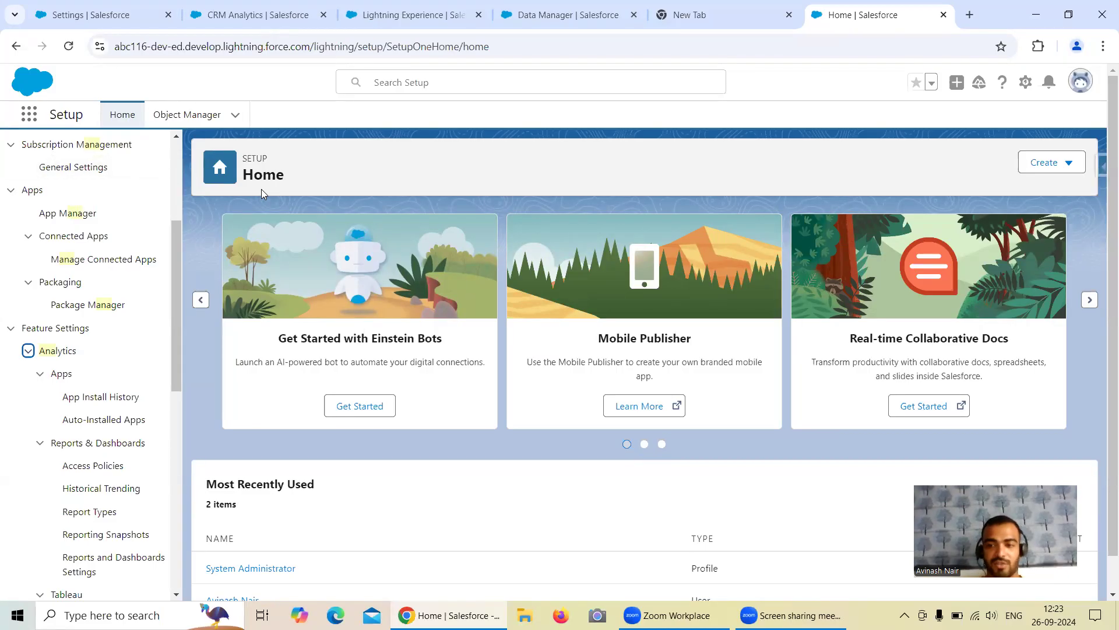
{"action": "left_click", "coordinate": [542, 21]}
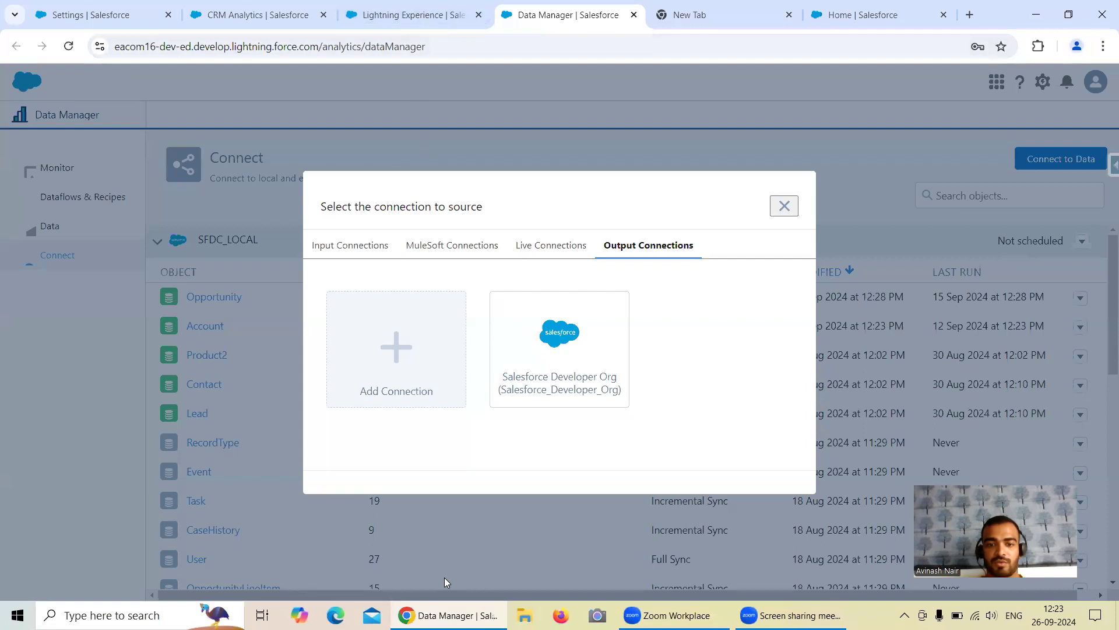
{"action": "left_click", "coordinate": [784, 207]}
Step: Create a new recipe from Dataflows & Recipes and open its Add Input Data list
{"action": "left_click", "coordinate": [52, 197]}
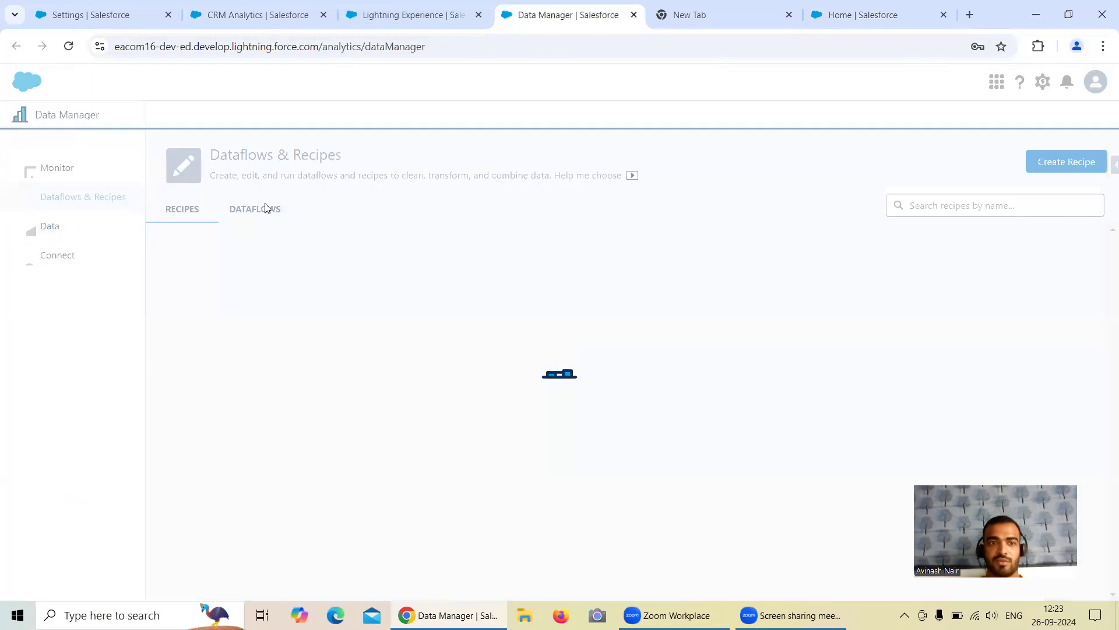
{"action": "left_click", "coordinate": [1042, 163]}
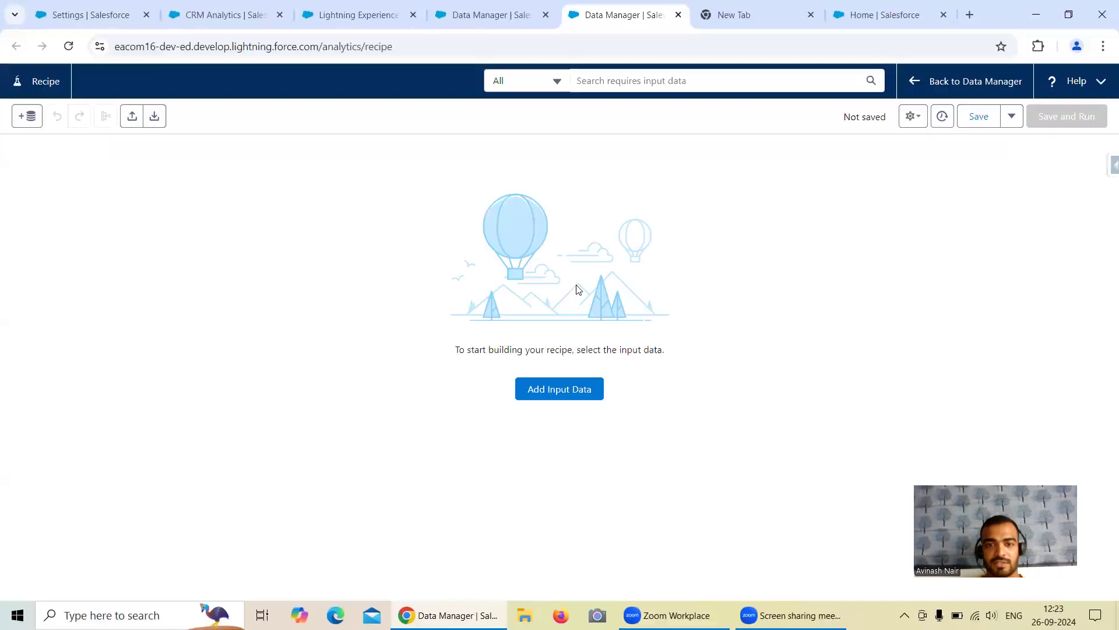
{"action": "left_click", "coordinate": [563, 389]}
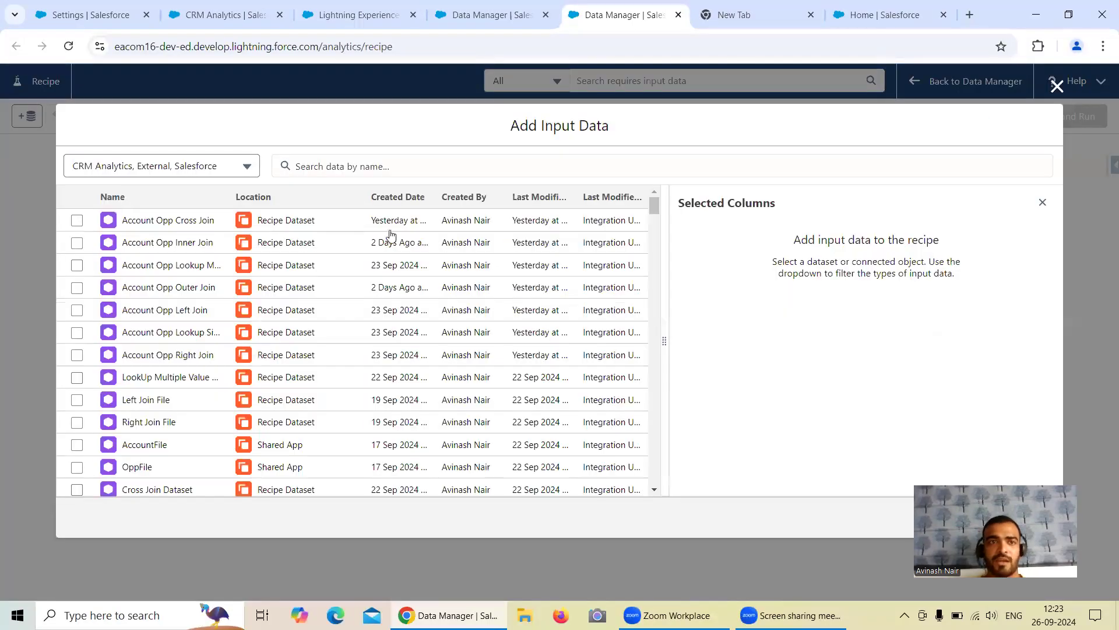
Step: Open Salesforce Inspector's Data Export in a new tab and replace the query with 'Select id, name from Accoun'
{"action": "left_click", "coordinate": [85, 14]}
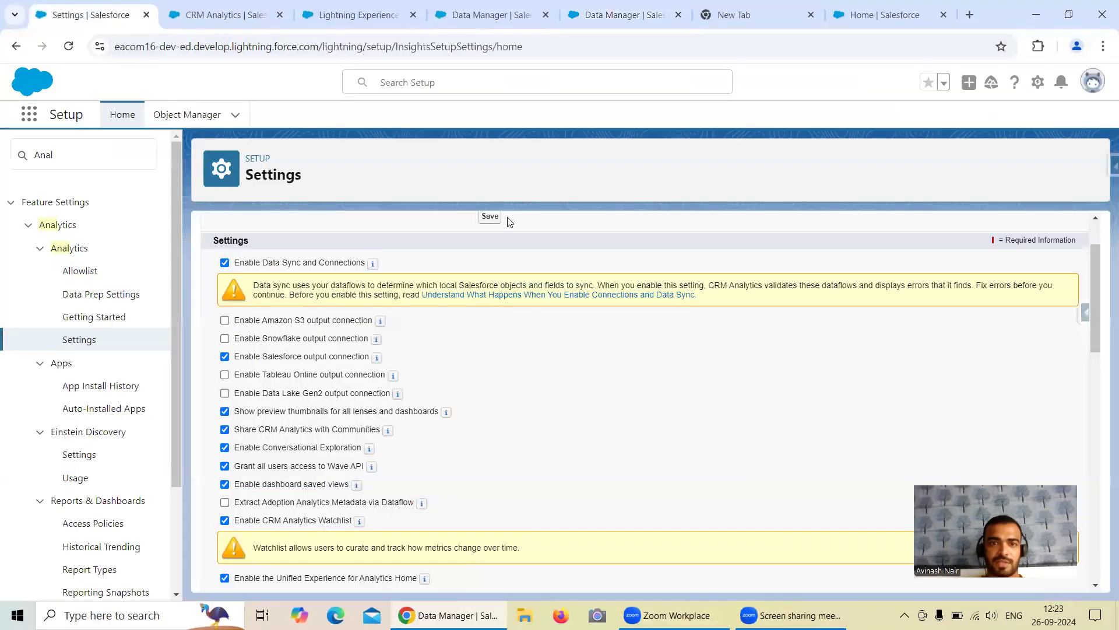
{"action": "left_click", "coordinate": [1111, 167]}
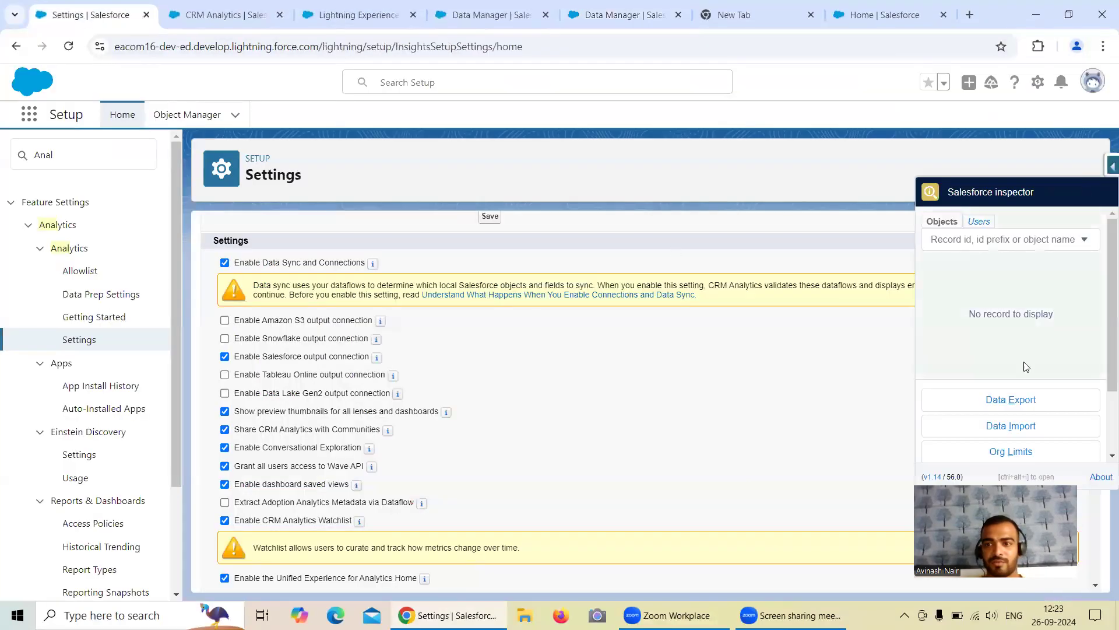
{"action": "right_click", "coordinate": [1007, 407]}
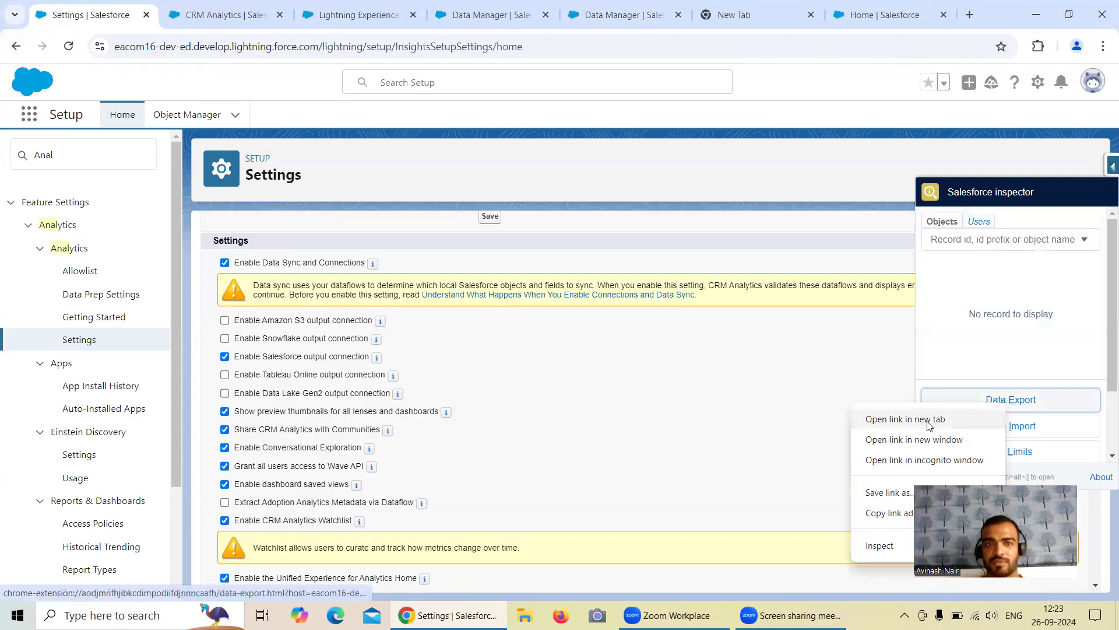
{"action": "left_click", "coordinate": [929, 425]}
{"action": "left_click", "coordinate": [192, 14]}
{"action": "left_click", "coordinate": [156, 116]}
{"action": "left_click_drag", "start_coordinate": [158, 117], "coordinate": [6, 120]}
{"action": "type", "text": "Select id, name from Accoun"}
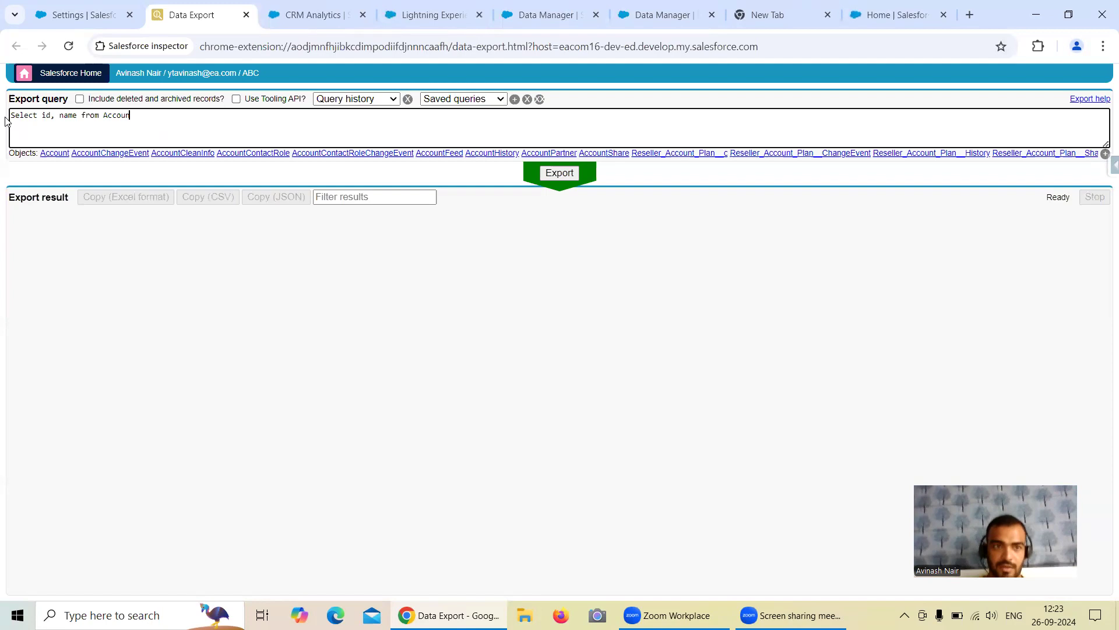
Step: Export Id, Name and AccountSource from Account, returning 1003 records
{"action": "left_click", "coordinate": [54, 154]}
{"action": "left_click", "coordinate": [78, 116]}
{"action": "type", "text": ","}
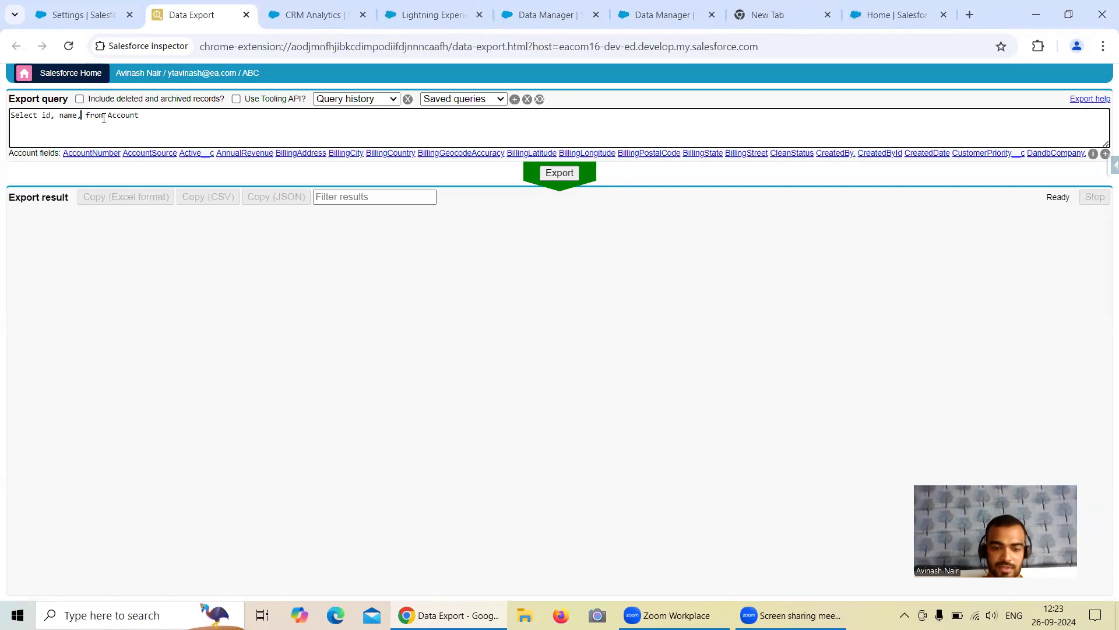
{"action": "type", "text": "Acco"}
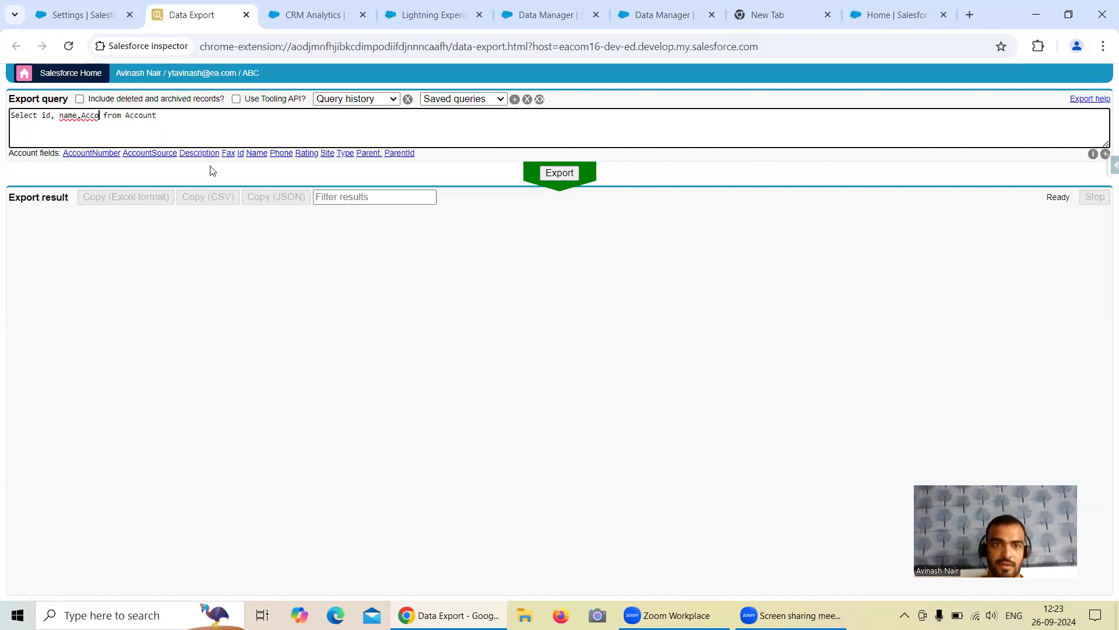
{"action": "left_click", "coordinate": [145, 154]}
{"action": "key", "text": "BackSpace"}
{"action": "key", "text": "BackSpace"}
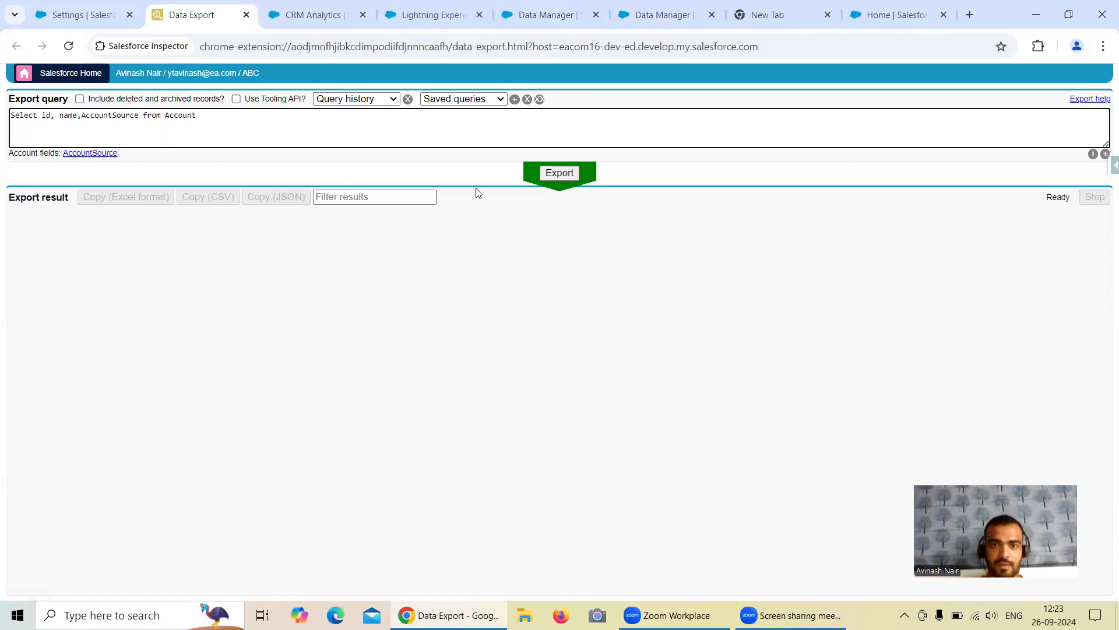
{"action": "left_click", "coordinate": [557, 174]}
{"action": "scroll", "coordinate": [248, 294], "scroll_direction": "down", "scroll_amount": 3}
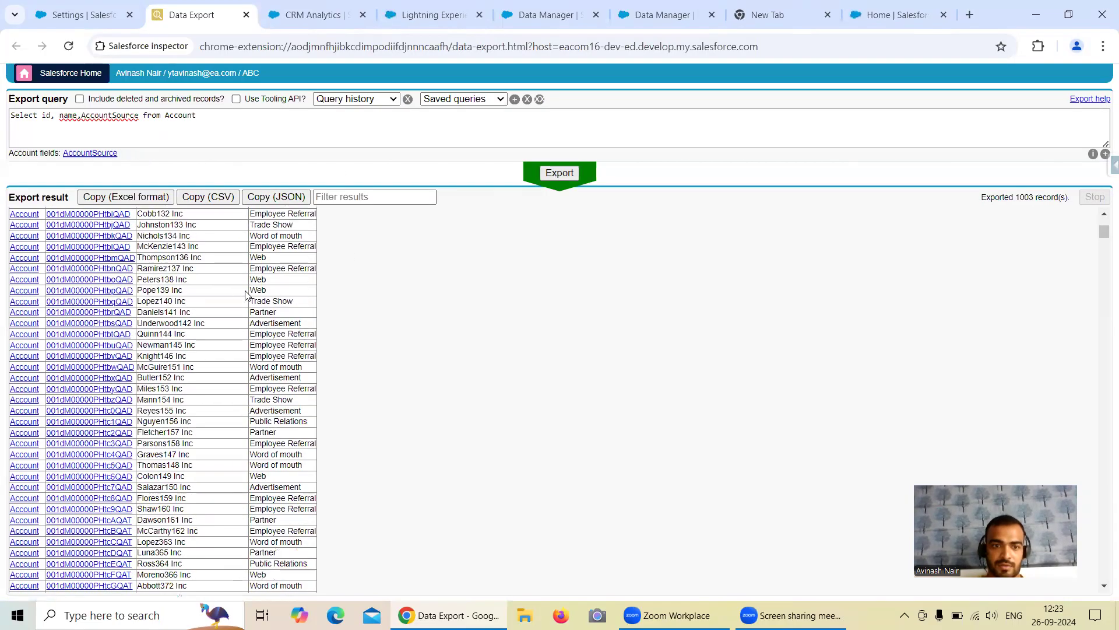
{"action": "scroll", "coordinate": [261, 258], "scroll_direction": "up", "scroll_amount": 2}
{"action": "scroll", "coordinate": [261, 259], "scroll_direction": "up", "scroll_amount": 2}
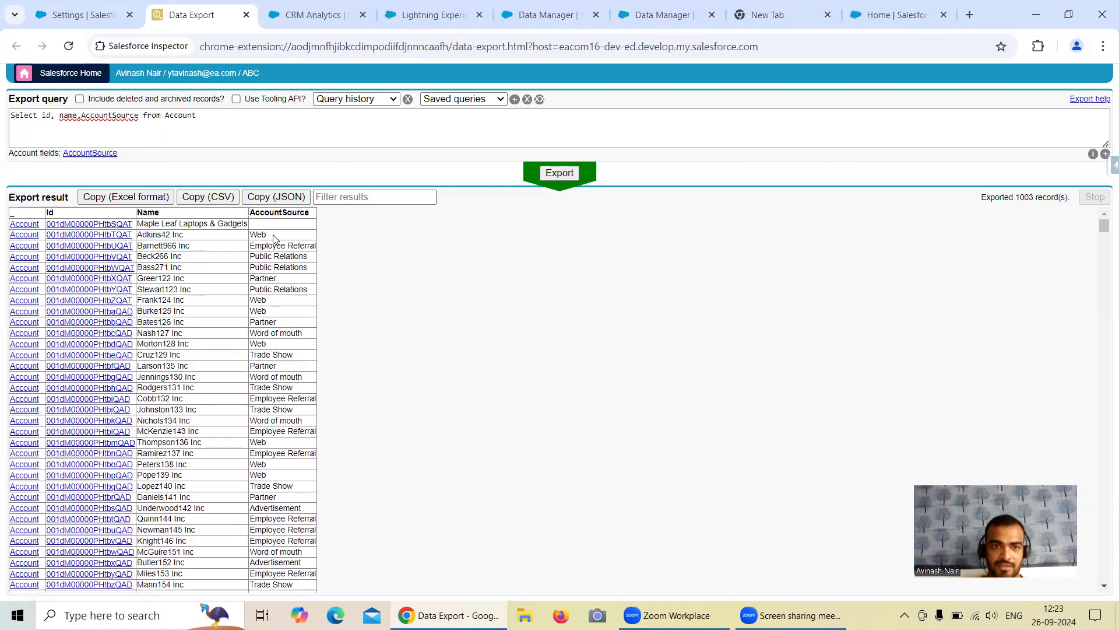
Step: Add Where AccountSource = 'Web' to the query and export, giving 143 accounts
{"action": "left_click_drag", "start_coordinate": [272, 234], "coordinate": [251, 235]}
{"action": "left_click", "coordinate": [222, 115]}
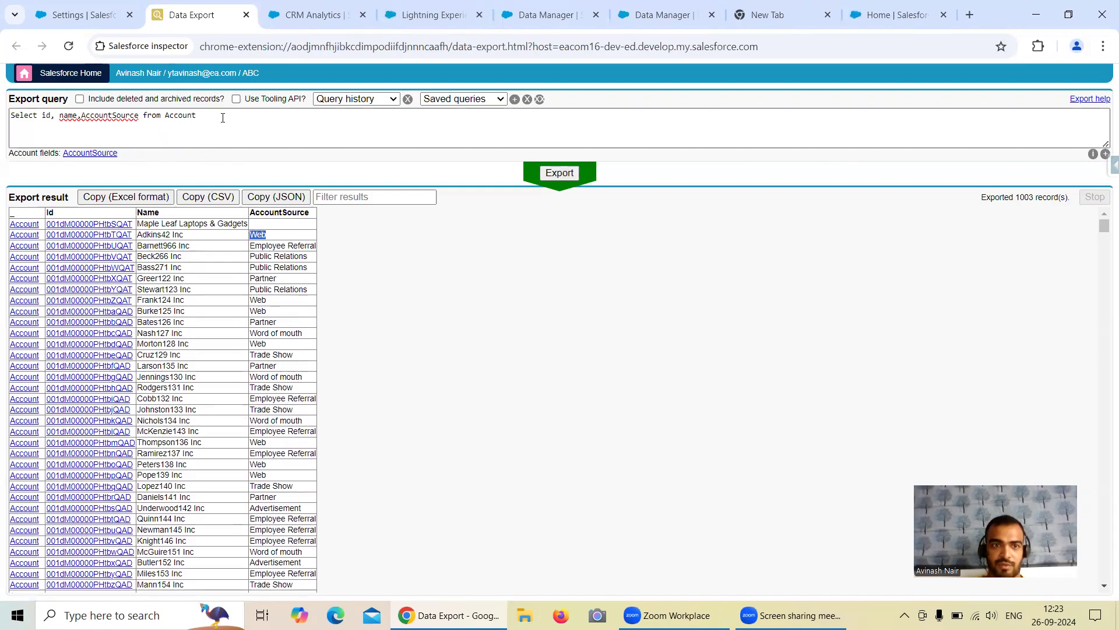
{"action": "type", "text": "Where"}
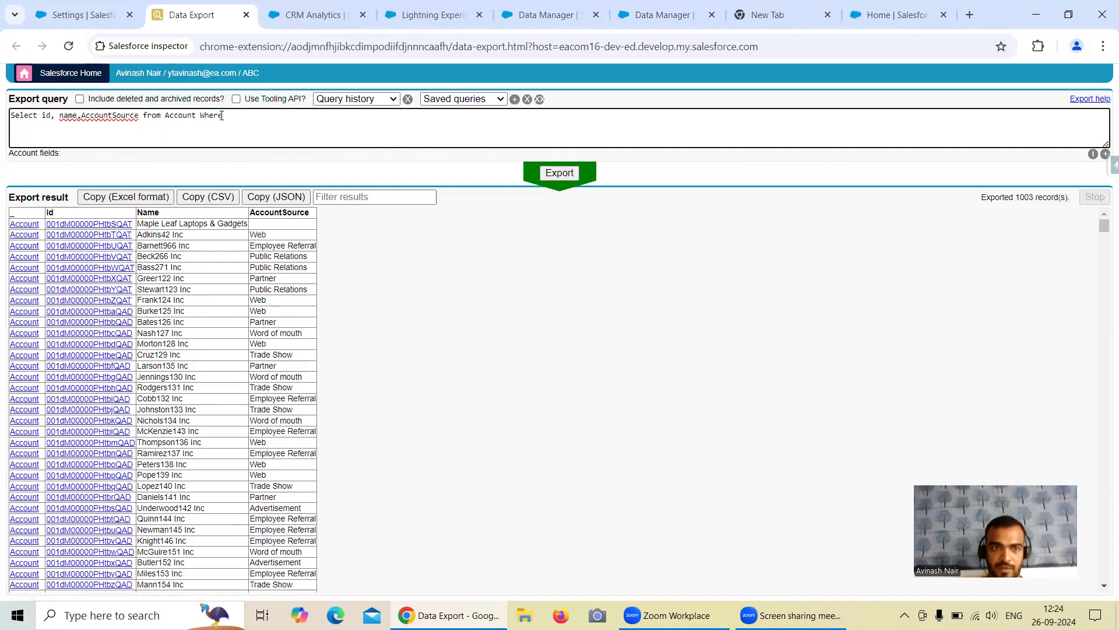
{"action": "type", "text": " Acc"}
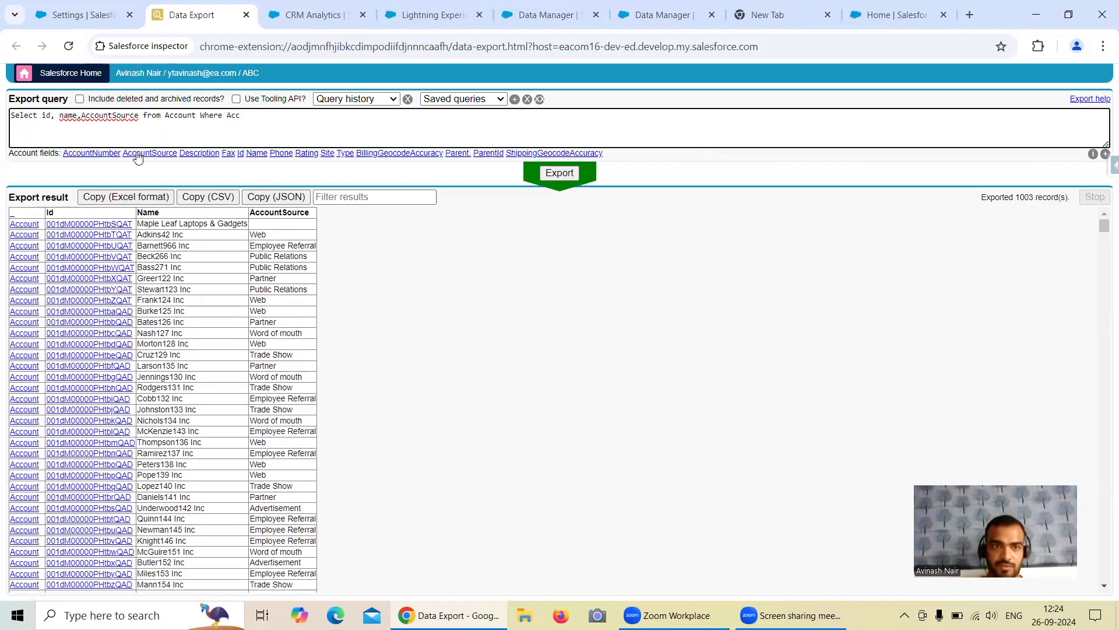
{"action": "left_click", "coordinate": [143, 154]}
{"action": "type", "text": "= "}
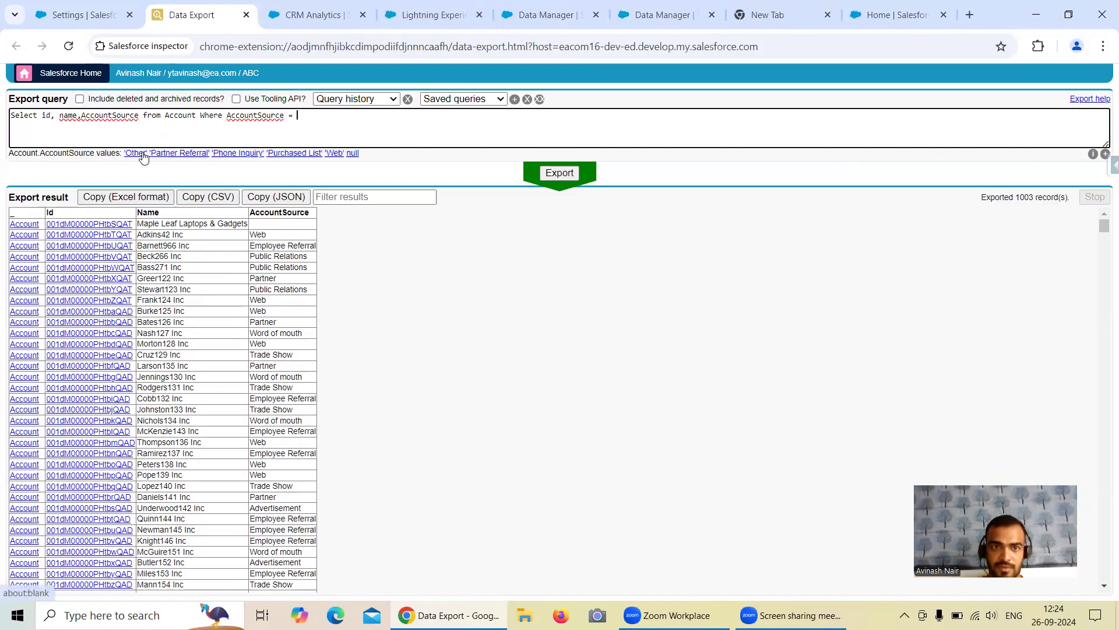
{"action": "type", "text": "'Web"}
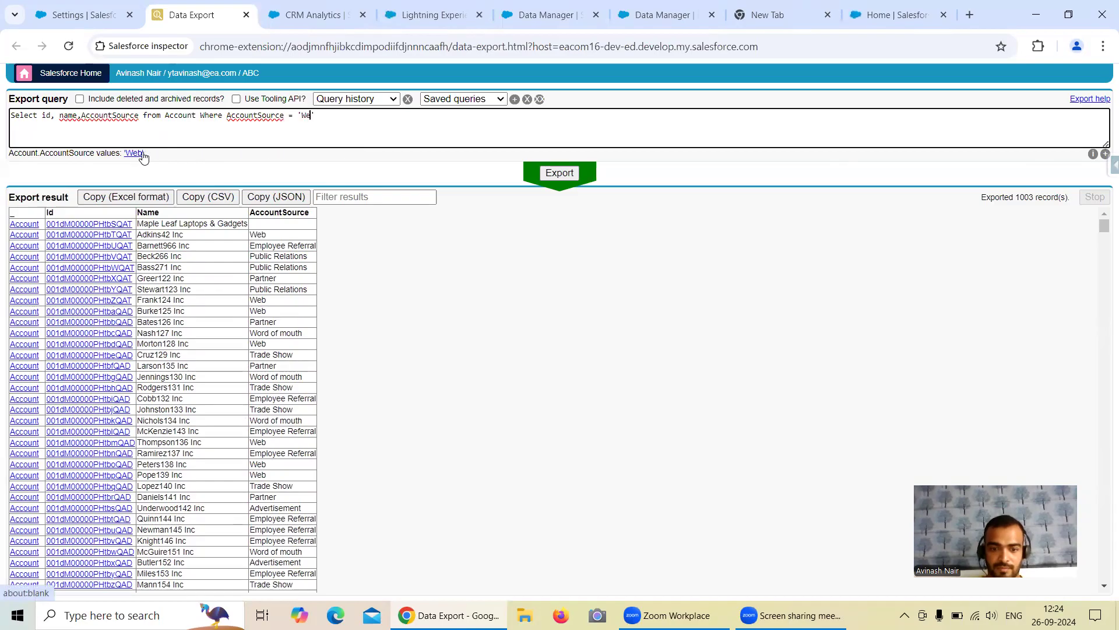
{"action": "left_click", "coordinate": [562, 174]}
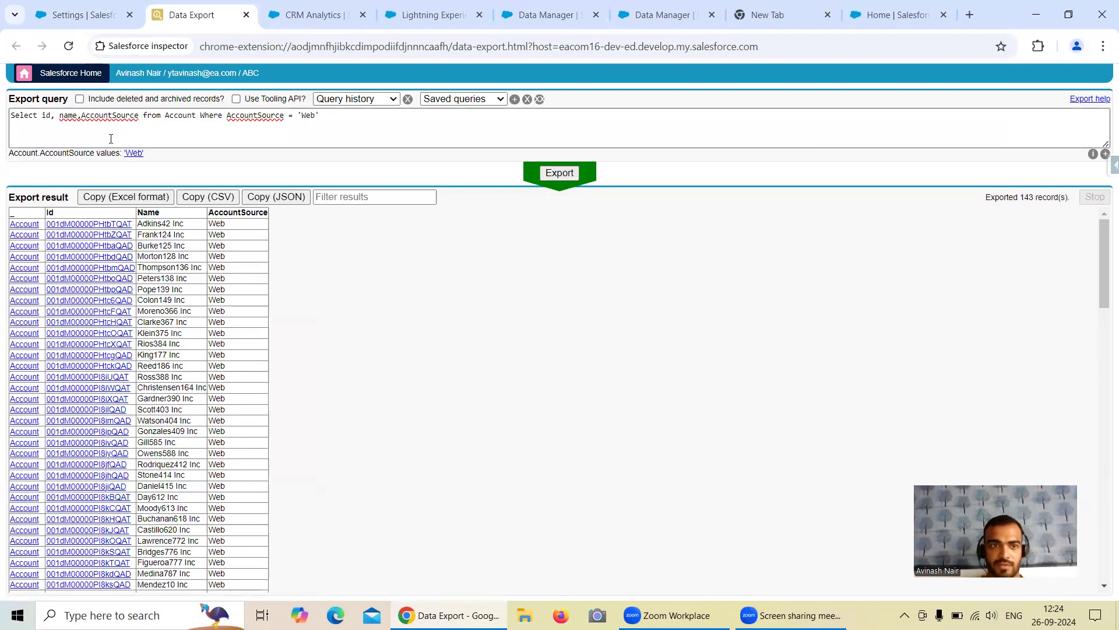
Step: Remove the Web filter and re-run the unfiltered account export
{"action": "left_click_drag", "start_coordinate": [199, 119], "coordinate": [346, 112]}
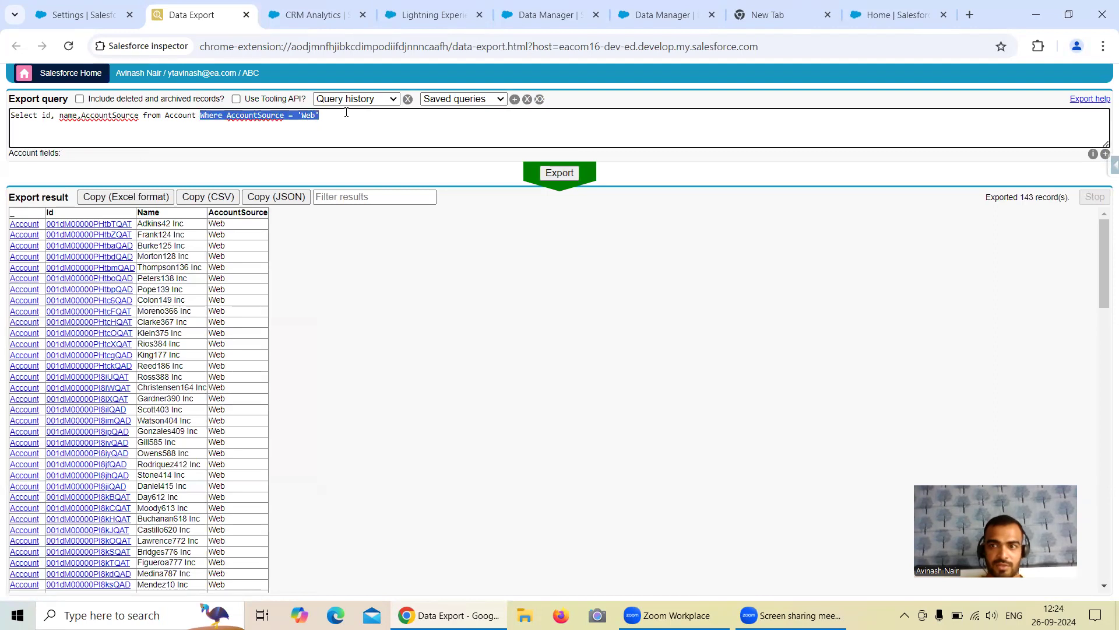
{"action": "key", "text": "BackSpace"}
{"action": "left_click", "coordinate": [568, 172]}
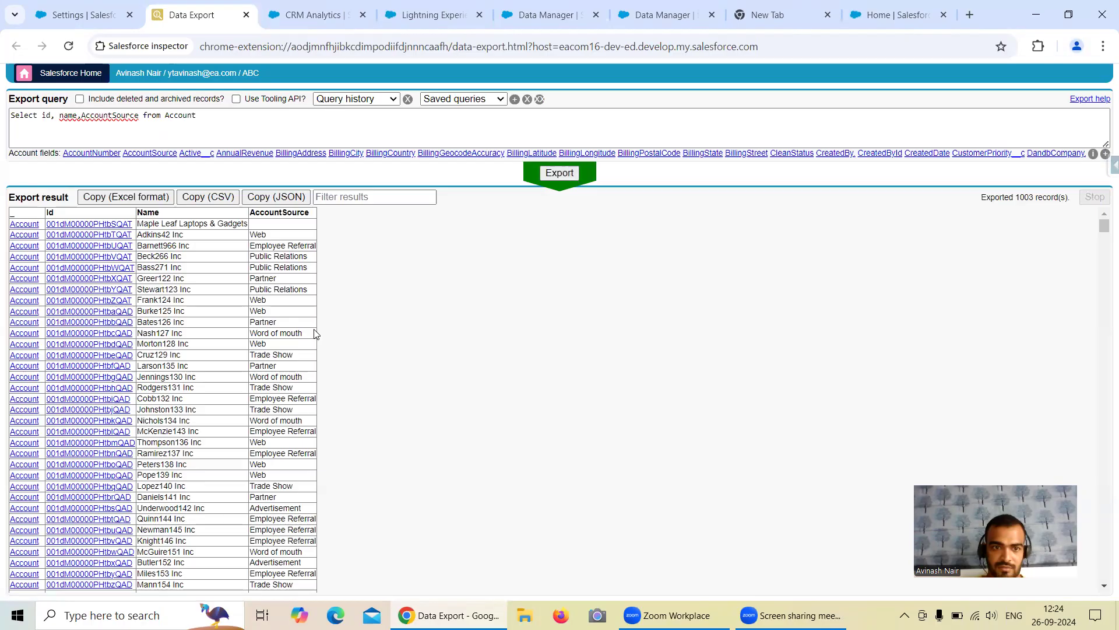
{"action": "scroll", "coordinate": [315, 333], "scroll_direction": "down", "scroll_amount": 6}
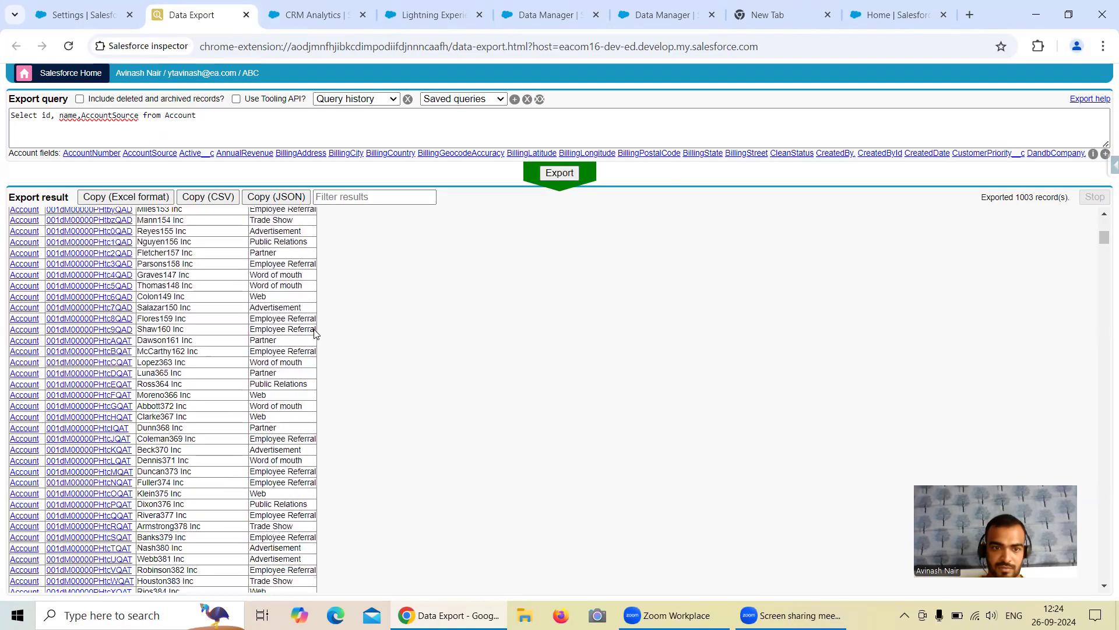
{"action": "scroll", "coordinate": [315, 330], "scroll_direction": "down", "scroll_amount": 4}
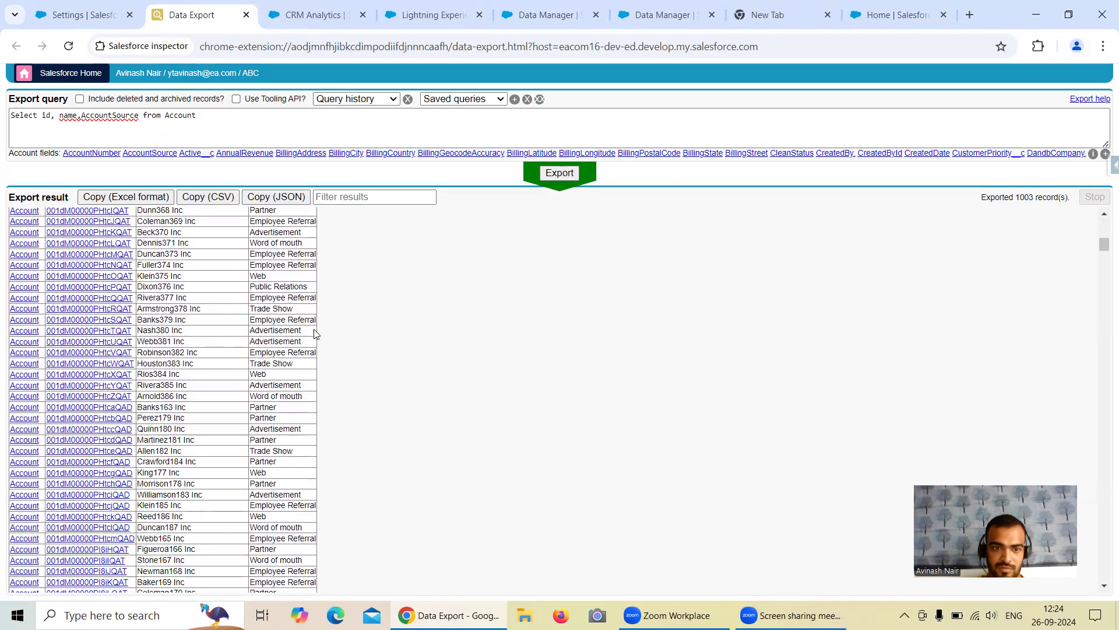
{"action": "scroll", "coordinate": [316, 333], "scroll_direction": "up", "scroll_amount": 5}
Step: Change the filter to AccountSource = 'Partner' and export, giving 142 accounts
{"action": "left_click", "coordinate": [224, 114]}
{"action": "type", "text": "Where AccountSource = 'Web'"}
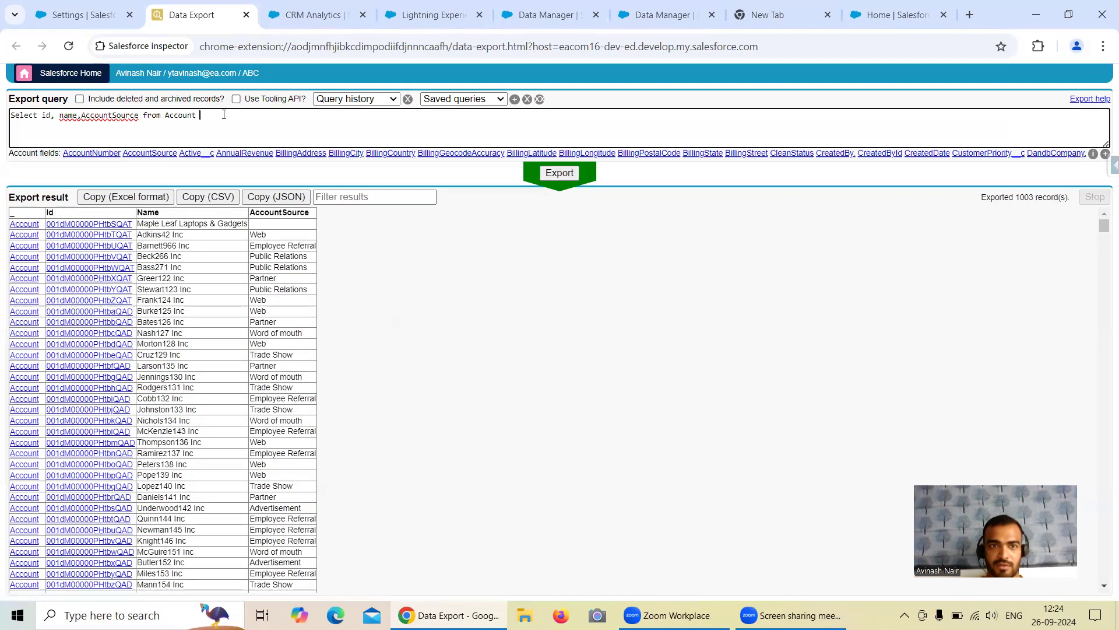
{"action": "left_click", "coordinate": [316, 115]}
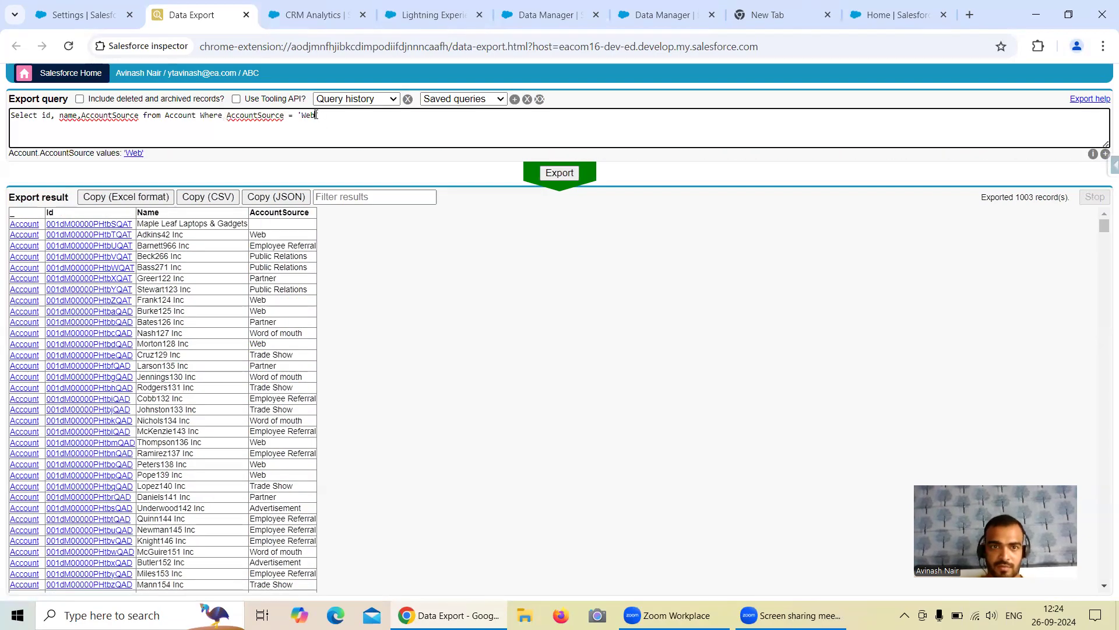
{"action": "key", "text": "BackSpace"}
{"action": "key", "text": "BackSpace"}
{"action": "type", "text": "Partner"}
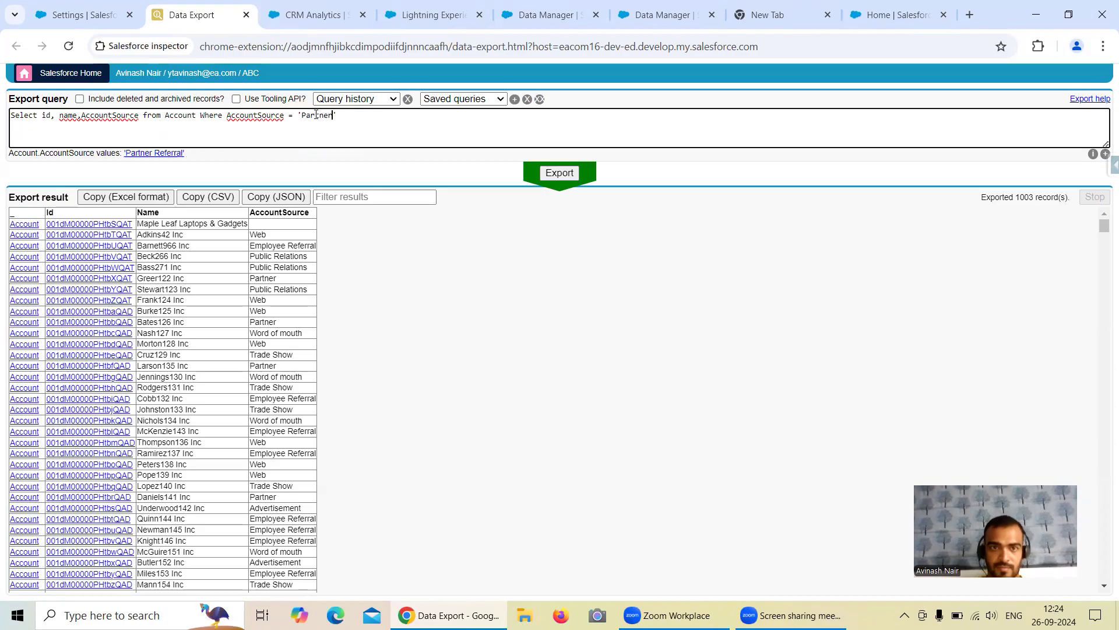
{"action": "left_click", "coordinate": [566, 184]}
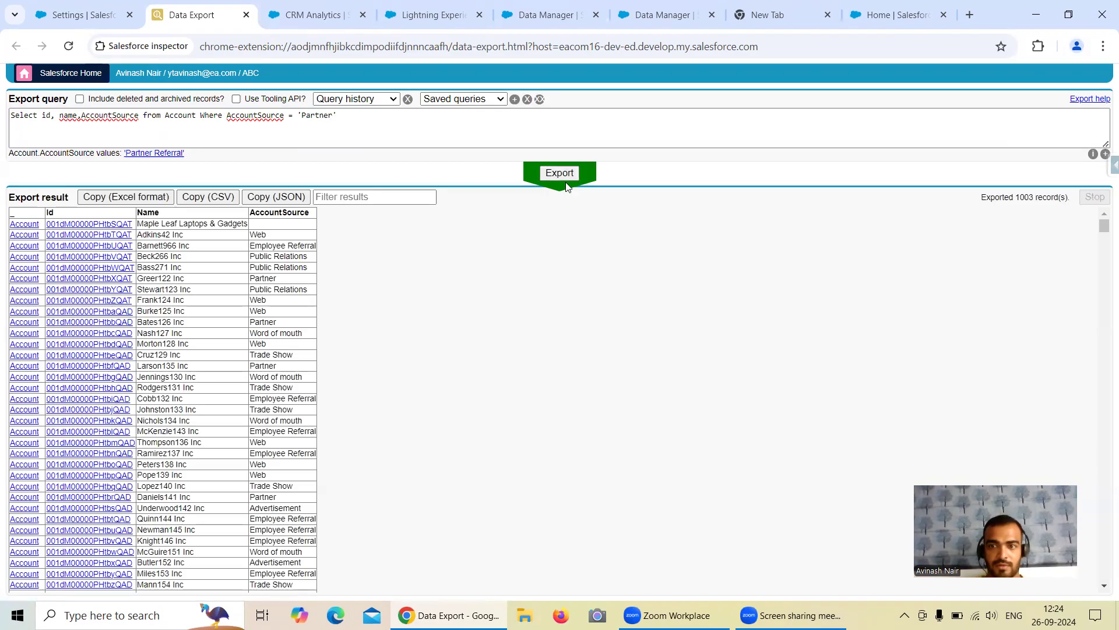
{"action": "left_click", "coordinate": [560, 171]}
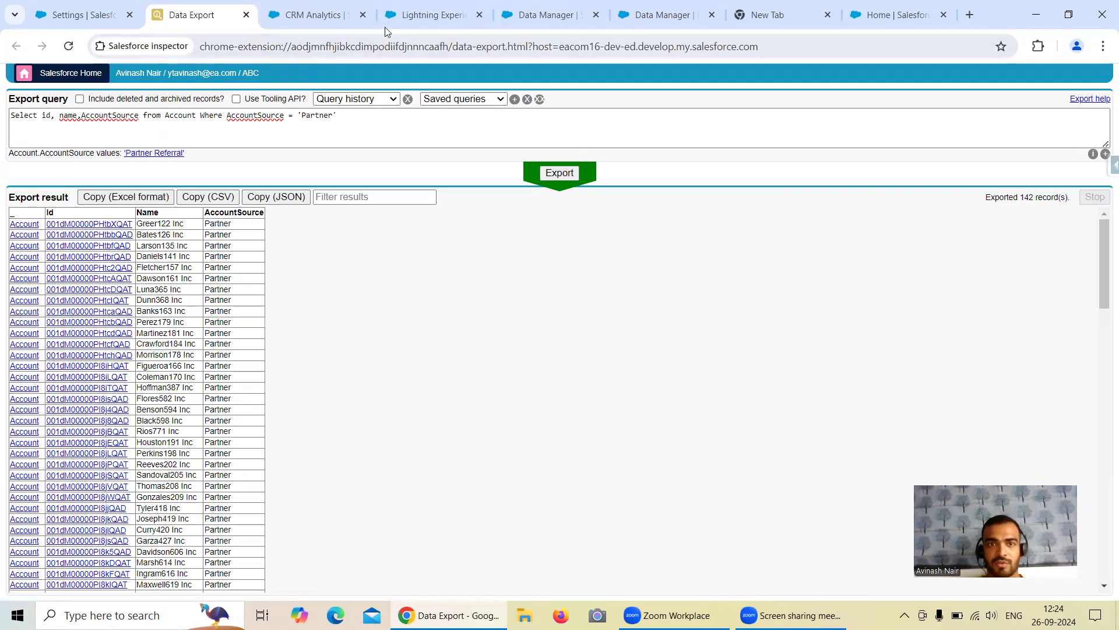
{"action": "left_click", "coordinate": [465, 17]}
{"action": "left_click", "coordinate": [518, 24]}
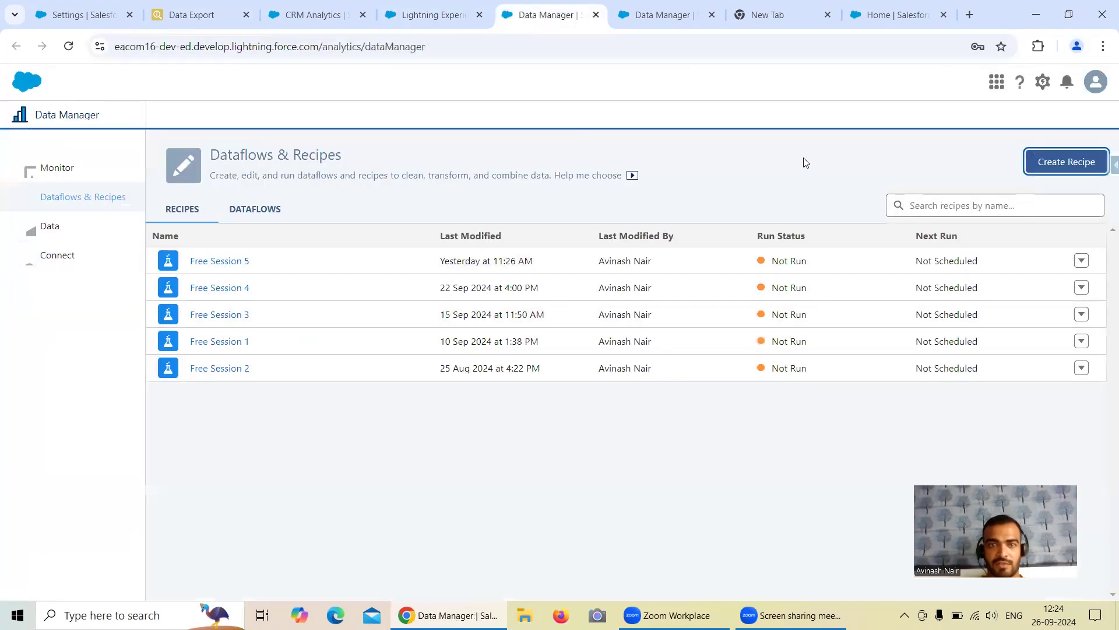
Step: Exclude CRM Analytics datasets and external connected objects from the recipe's input source filter
{"action": "left_click", "coordinate": [669, 27]}
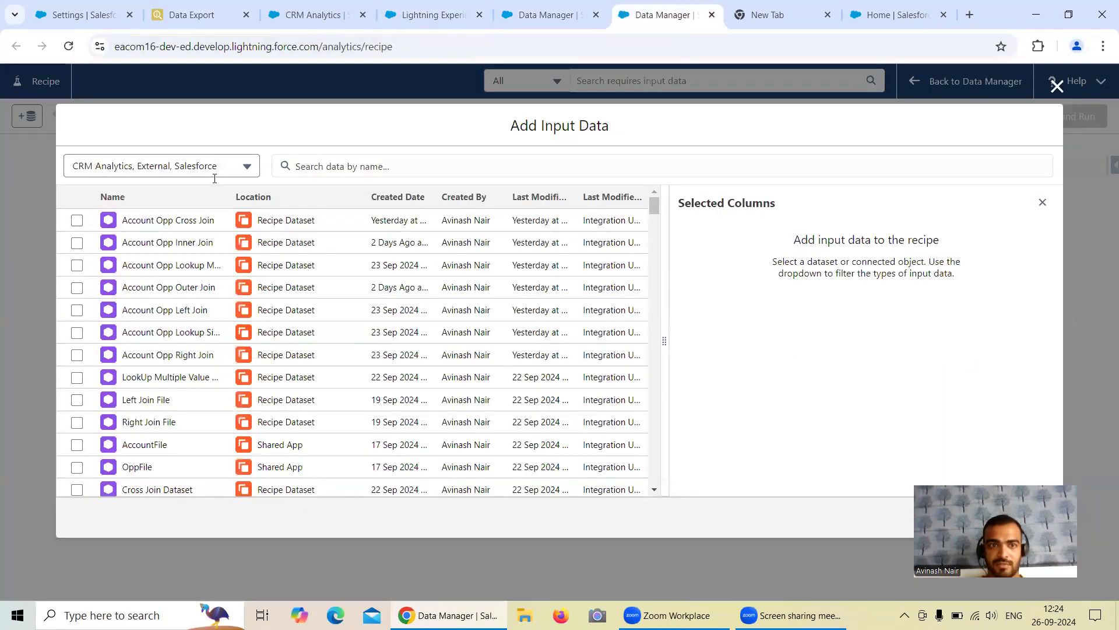
{"action": "left_click", "coordinate": [190, 166]}
{"action": "left_click", "coordinate": [80, 195]}
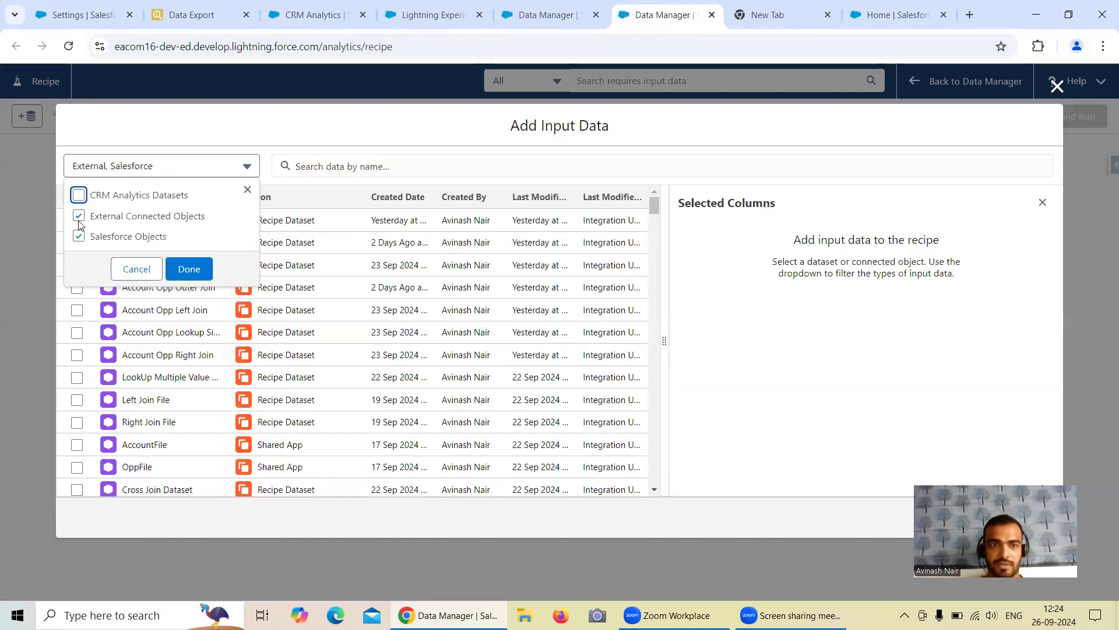
{"action": "left_click", "coordinate": [80, 217]}
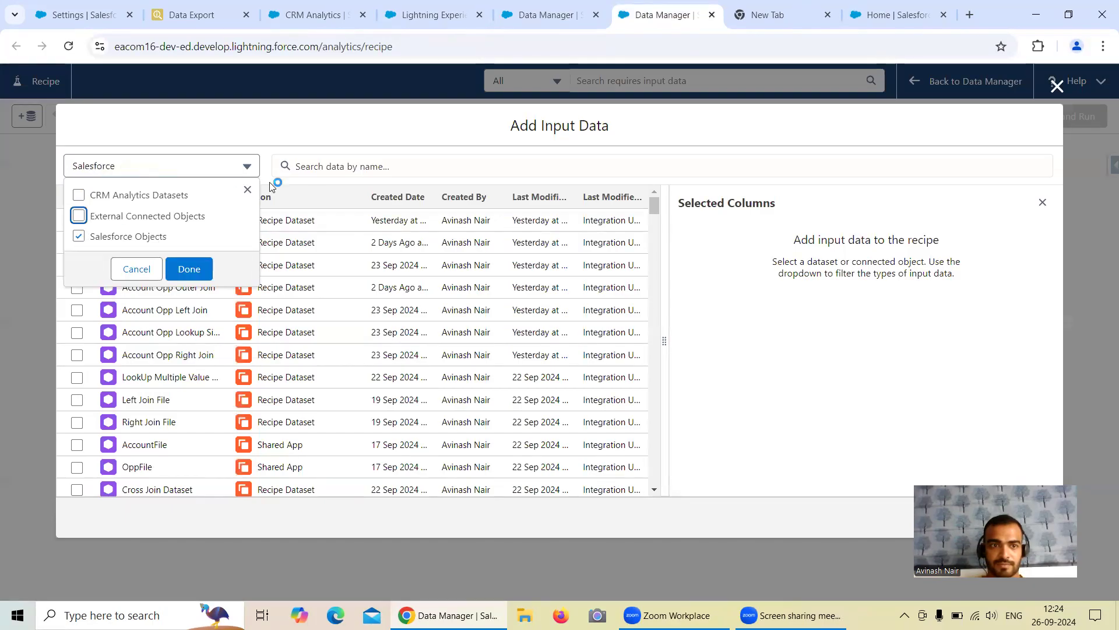
{"action": "left_click", "coordinate": [336, 169]}
{"action": "type", "text": "A"}
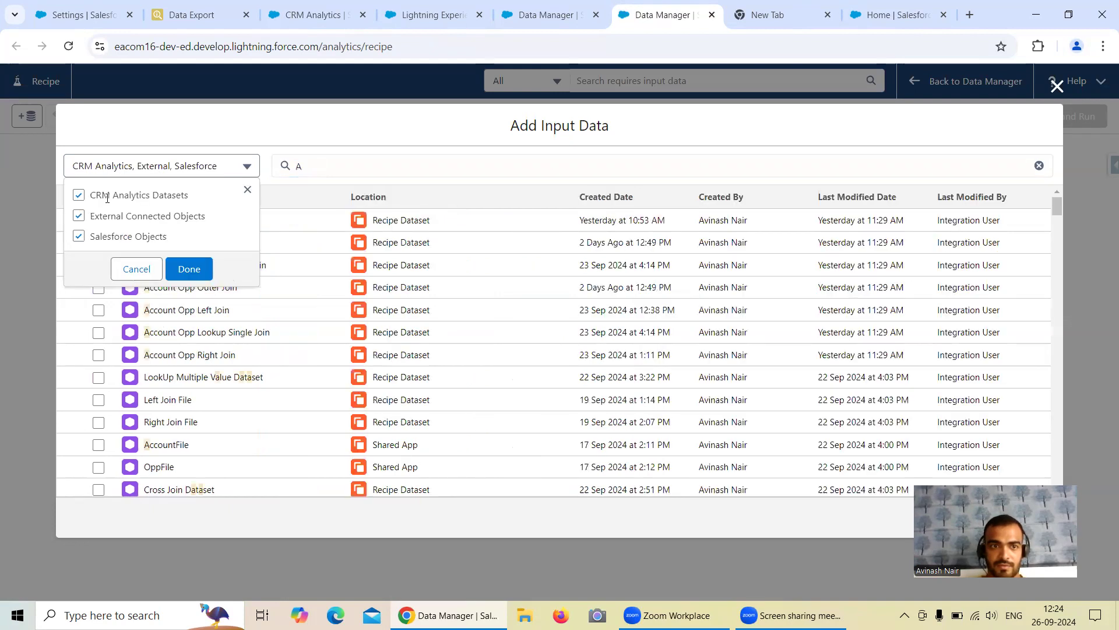
{"action": "left_click", "coordinate": [80, 200]}
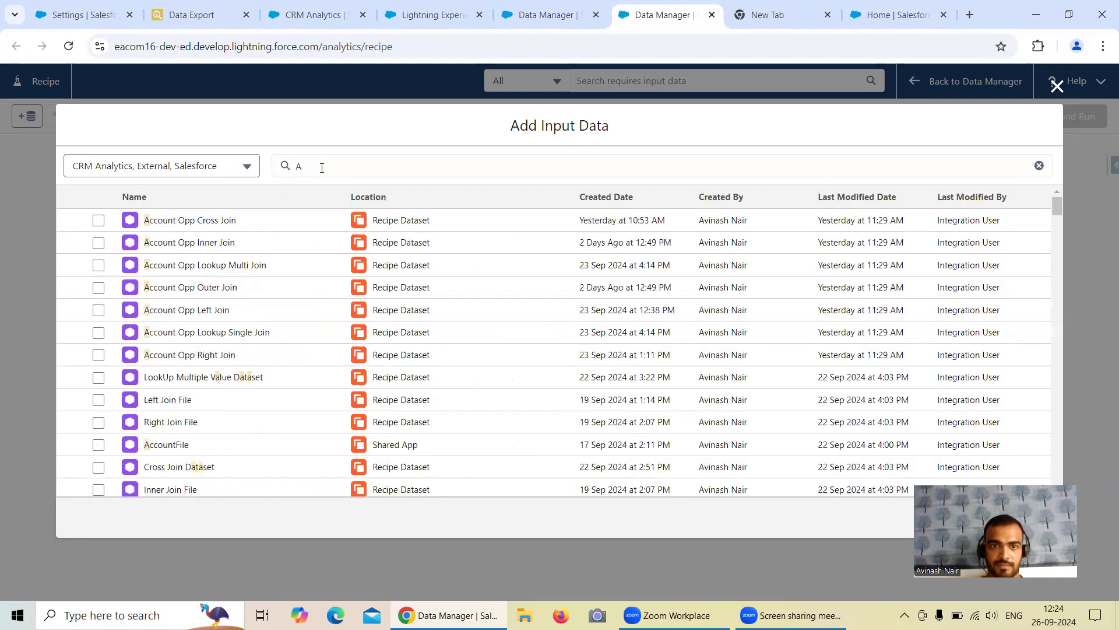
Step: Search the input data for 'Accoun' and preview the Account object's columns
{"action": "left_click", "coordinate": [321, 168]}
{"action": "type", "text": "ccoun"}
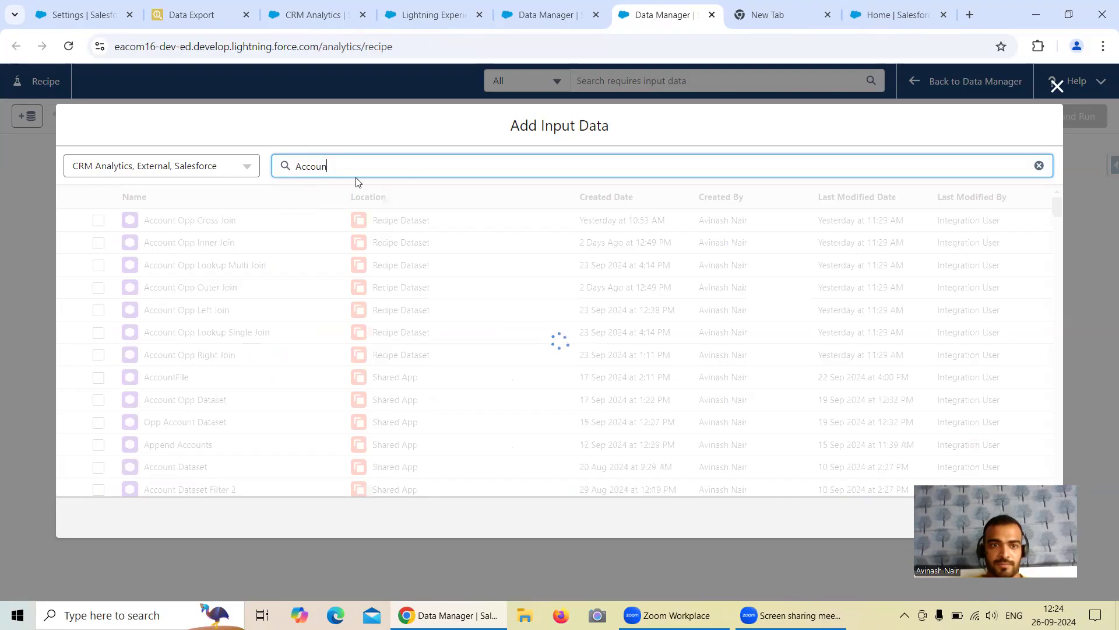
{"action": "scroll", "coordinate": [272, 330], "scroll_direction": "down", "scroll_amount": 5}
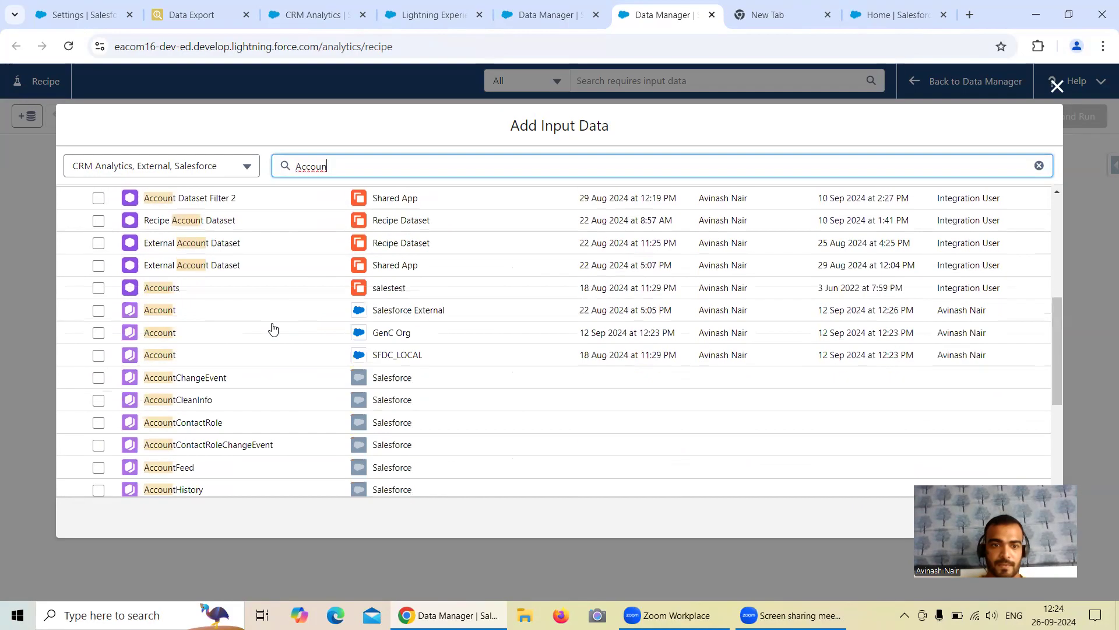
{"action": "left_click", "coordinate": [105, 358]}
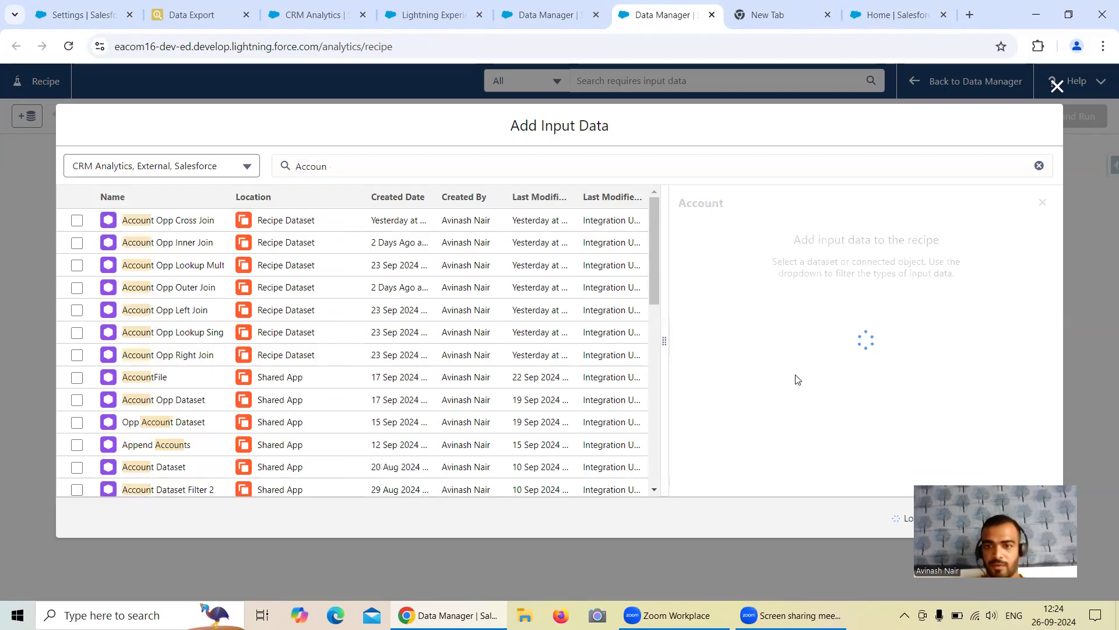
Step: Clear the Account column selection and tick only the Id and Name columns
{"action": "left_click", "coordinate": [710, 332]}
{"action": "left_click", "coordinate": [711, 332]}
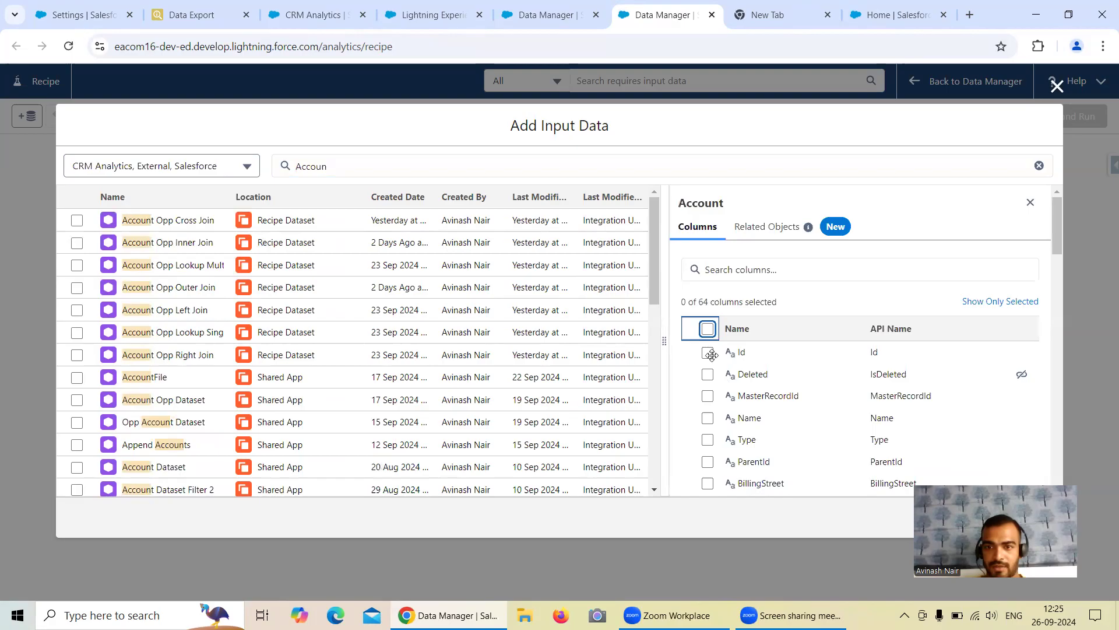
{"action": "left_click", "coordinate": [709, 353]}
{"action": "left_click", "coordinate": [708, 418]}
{"action": "scroll", "coordinate": [803, 417], "scroll_direction": "down", "scroll_amount": 3}
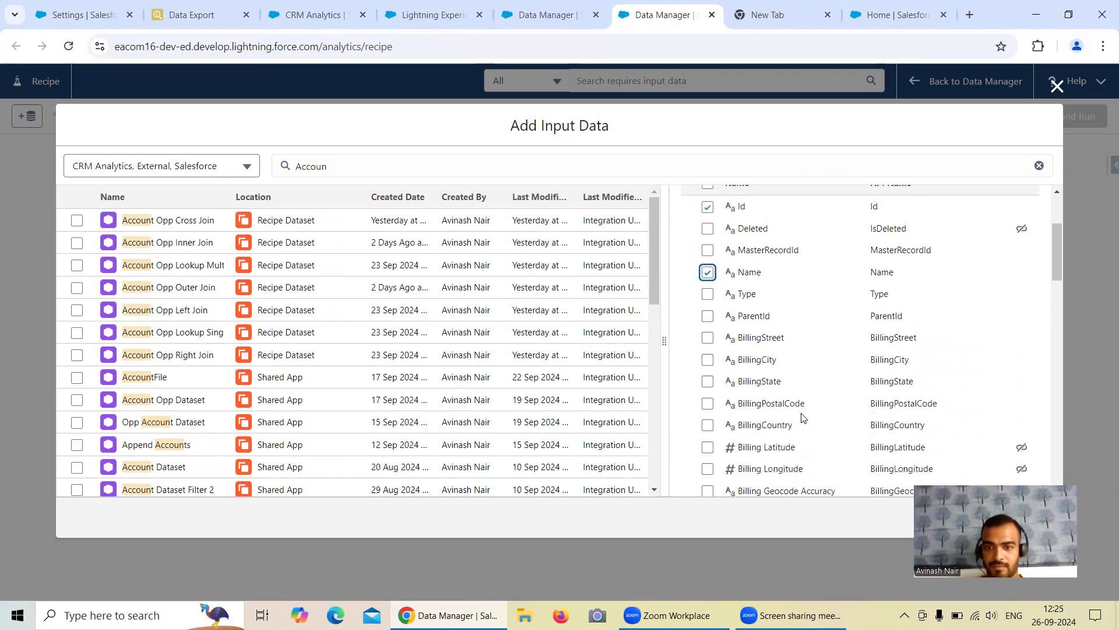
{"action": "scroll", "coordinate": [803, 418], "scroll_direction": "up", "scroll_amount": 3}
Step: Search for and tick the AccountSource and Industry columns
{"action": "left_click", "coordinate": [760, 272]}
{"action": "type", "text": "A"}
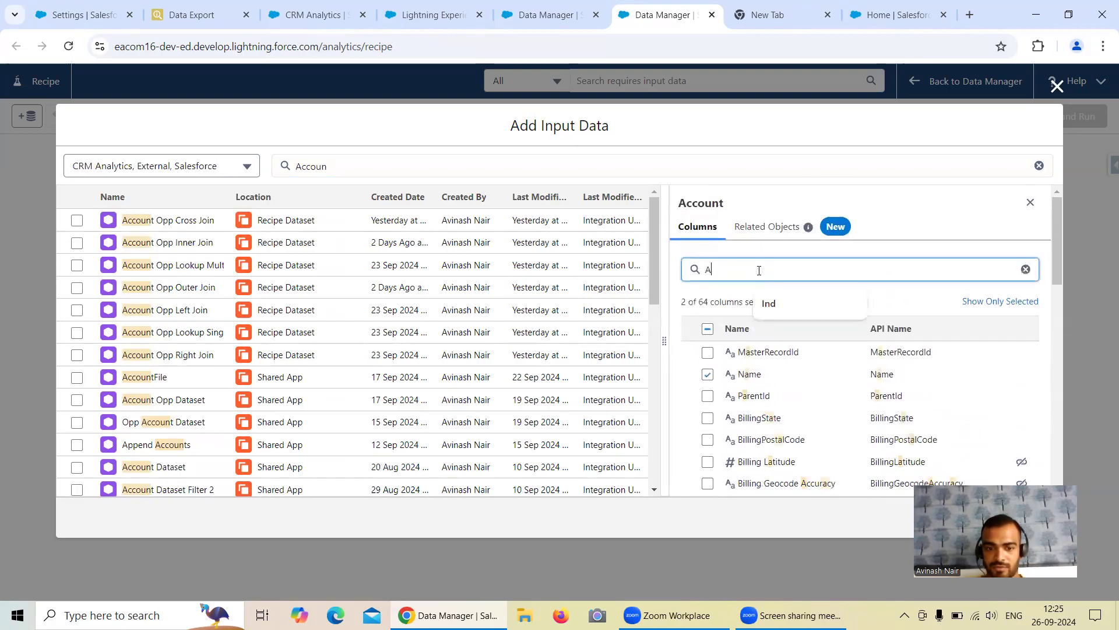
{"action": "type", "text": "cco"}
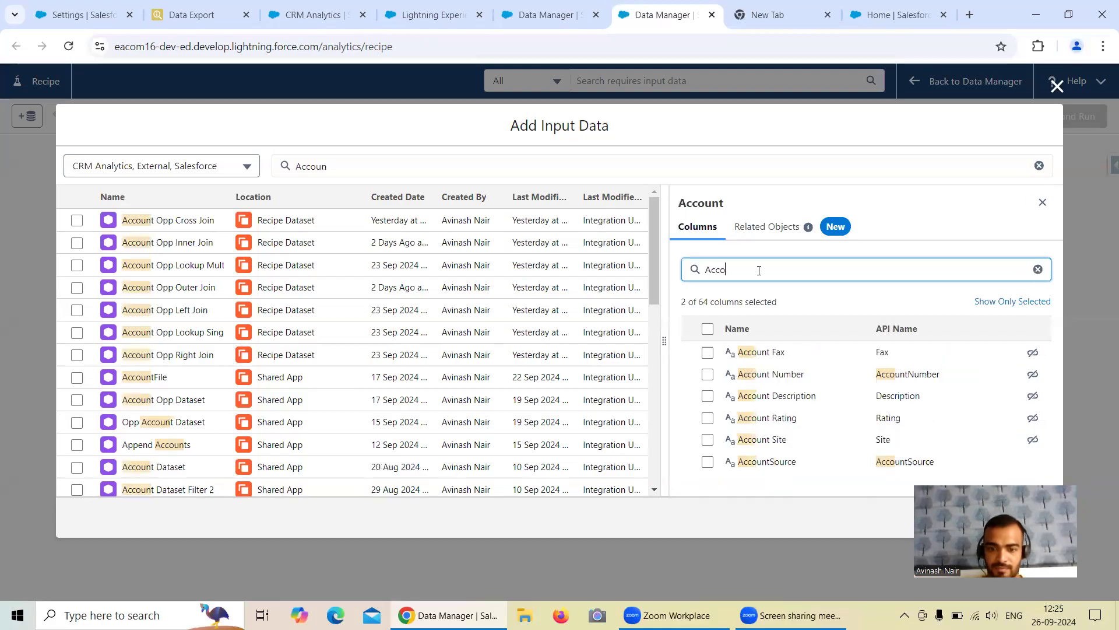
{"action": "type", "text": "untSo"}
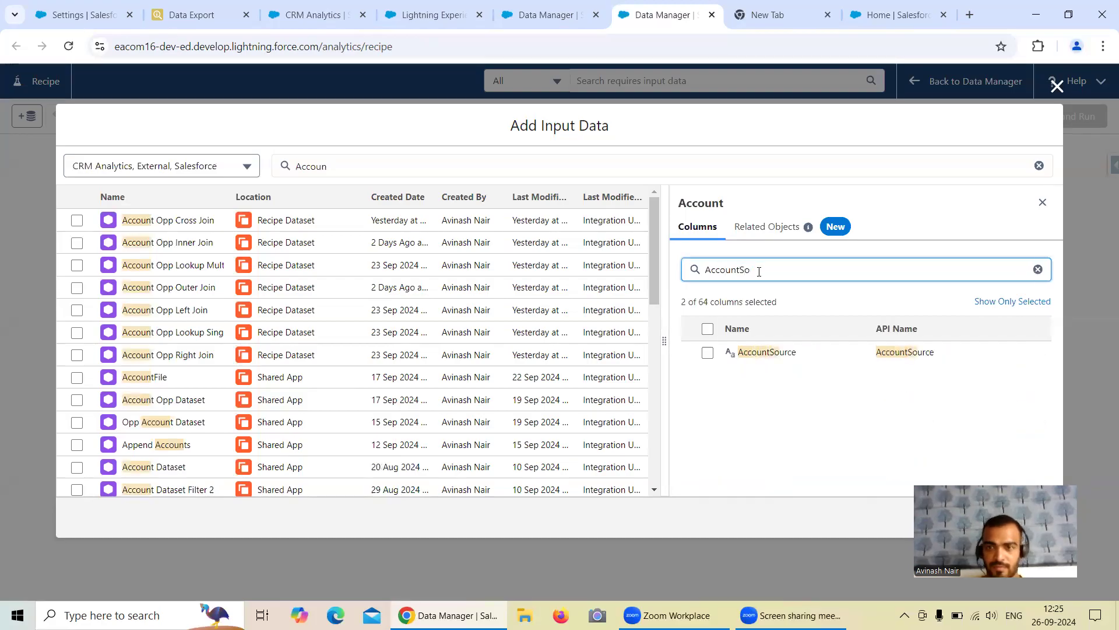
{"action": "left_click", "coordinate": [709, 352]}
{"action": "left_click_drag", "start_coordinate": [761, 271], "coordinate": [704, 266]}
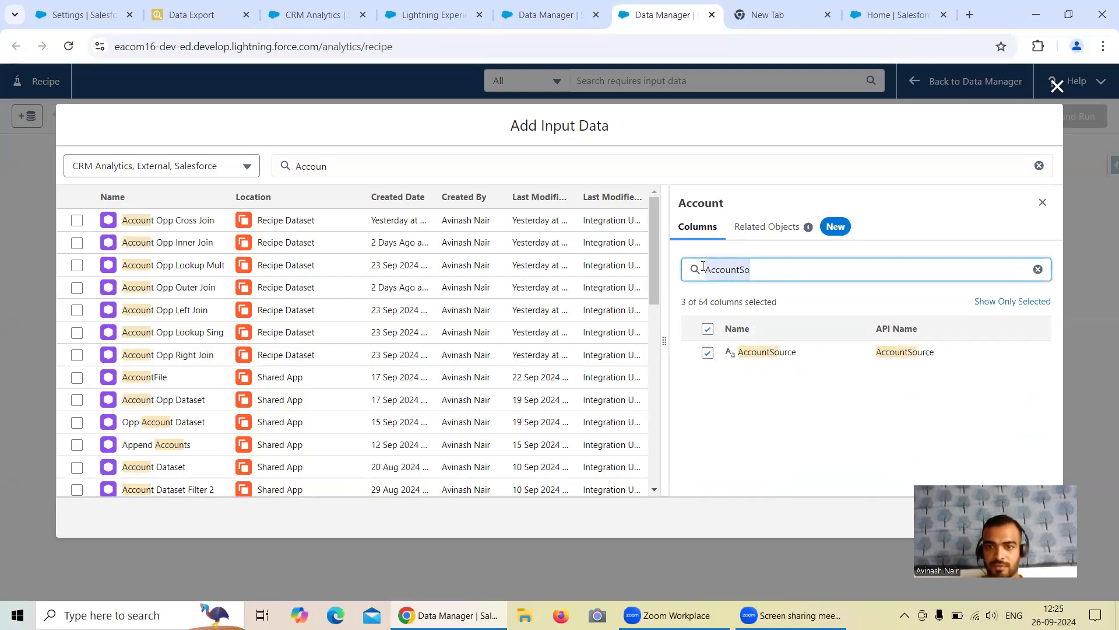
{"action": "type", "text": "Industr"}
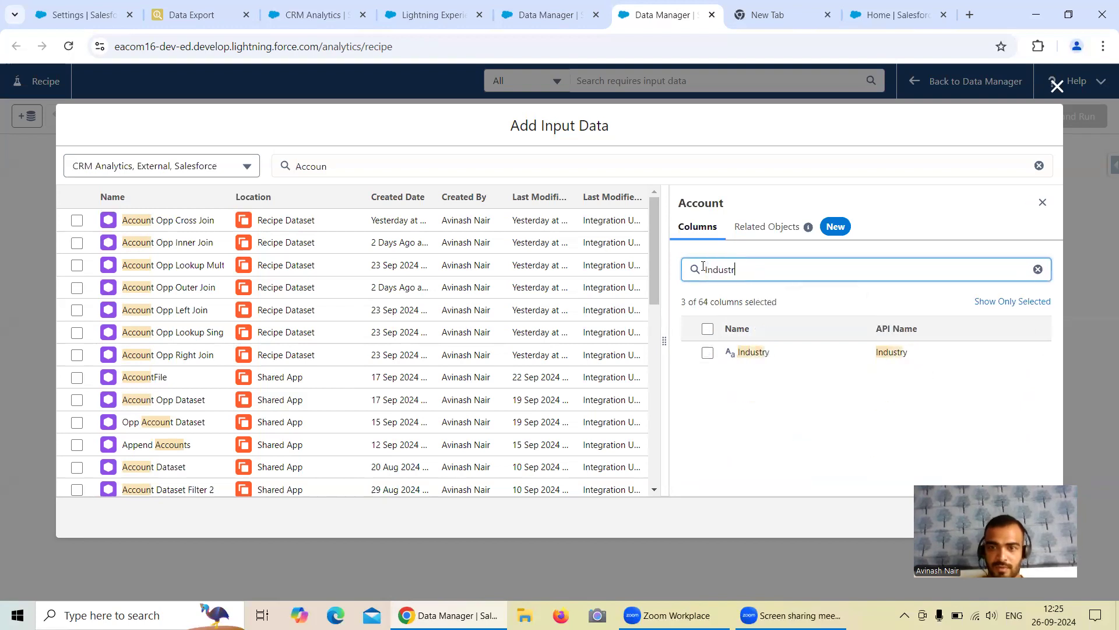
{"action": "left_click", "coordinate": [707, 352]}
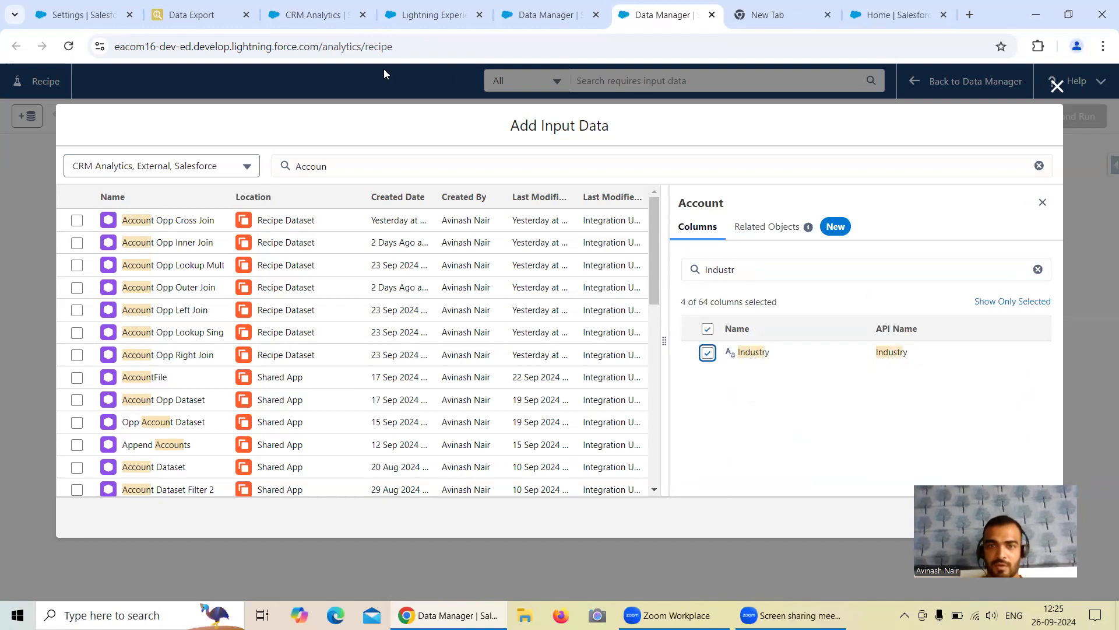
{"action": "left_click", "coordinate": [192, 16]}
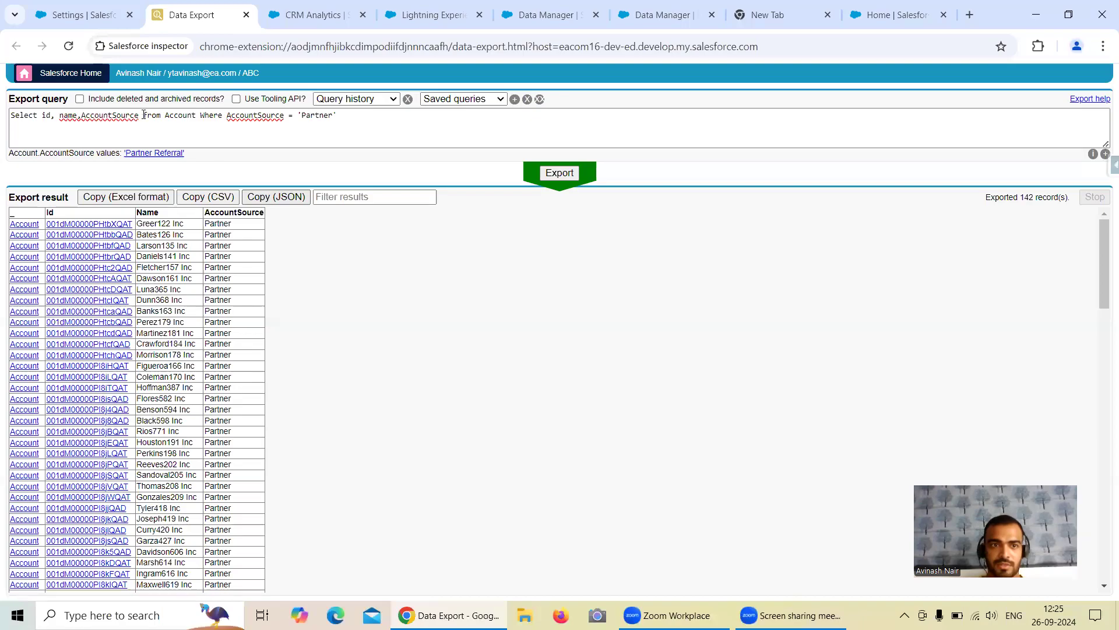
Step: Remove the Partner filter from the Account query and add Industry to the SELECT list
{"action": "left_click_drag", "start_coordinate": [195, 116], "coordinate": [338, 116]}
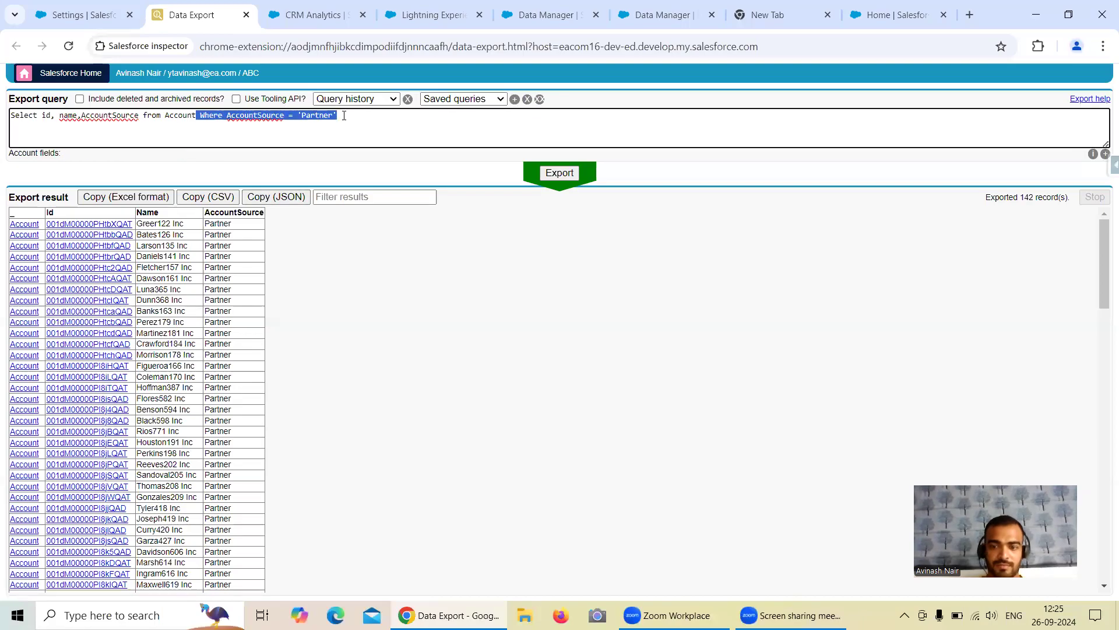
{"action": "key", "text": "BackSpace"}
{"action": "type", "text": ", Indis"}
{"action": "key", "text": "BackSpace"}
{"action": "type", "text": "ustry"}
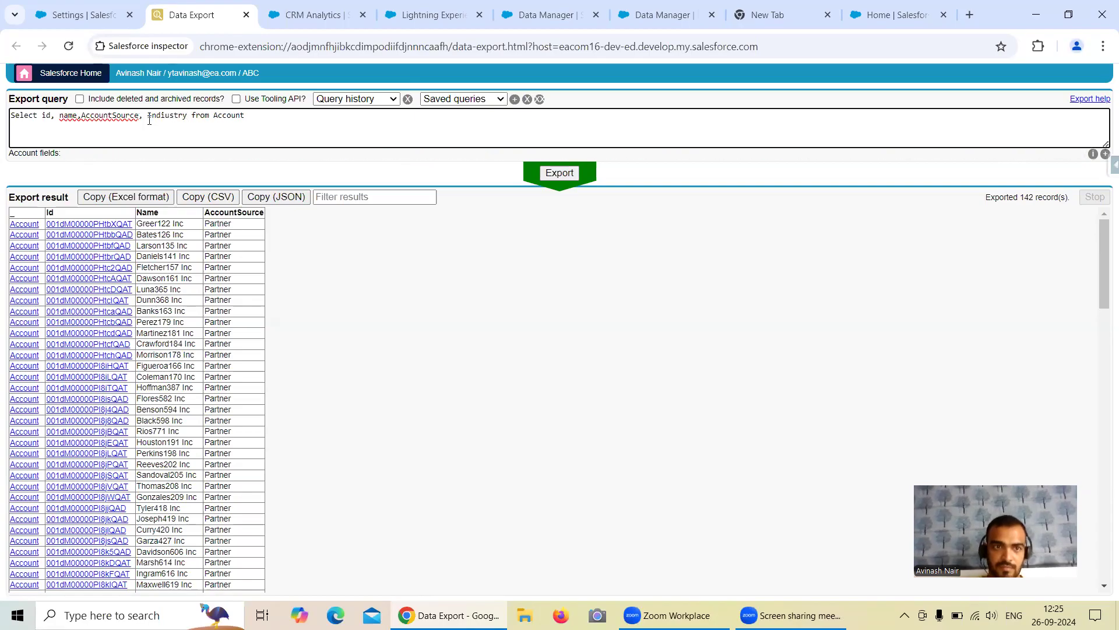
{"action": "left_click", "coordinate": [165, 115]}
{"action": "key", "text": "BackSpace"}
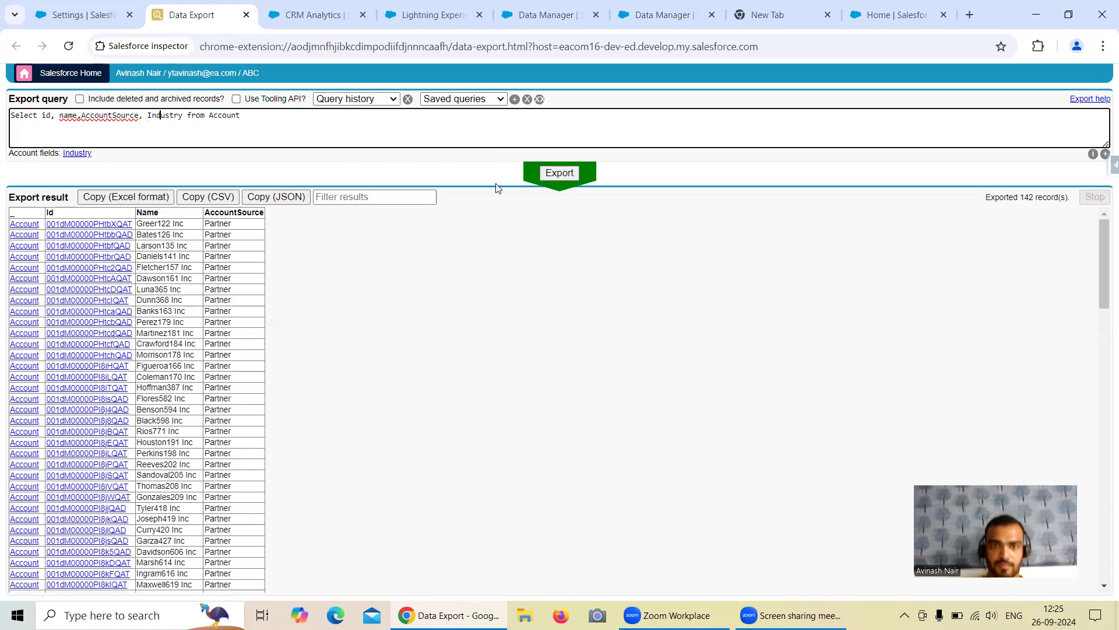
Step: Export all 1003 Account records and scroll the results to find a Retail value
{"action": "left_click", "coordinate": [563, 173]}
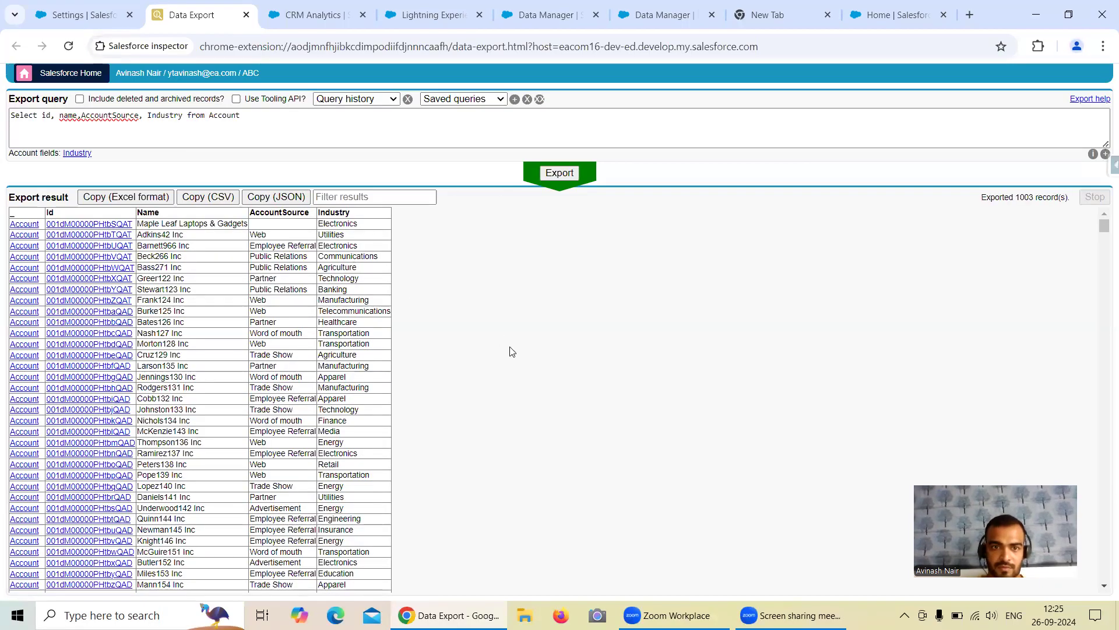
{"action": "scroll", "coordinate": [583, 355], "scroll_direction": "down", "scroll_amount": 2}
{"action": "scroll", "coordinate": [581, 355], "scroll_direction": "down", "scroll_amount": 5}
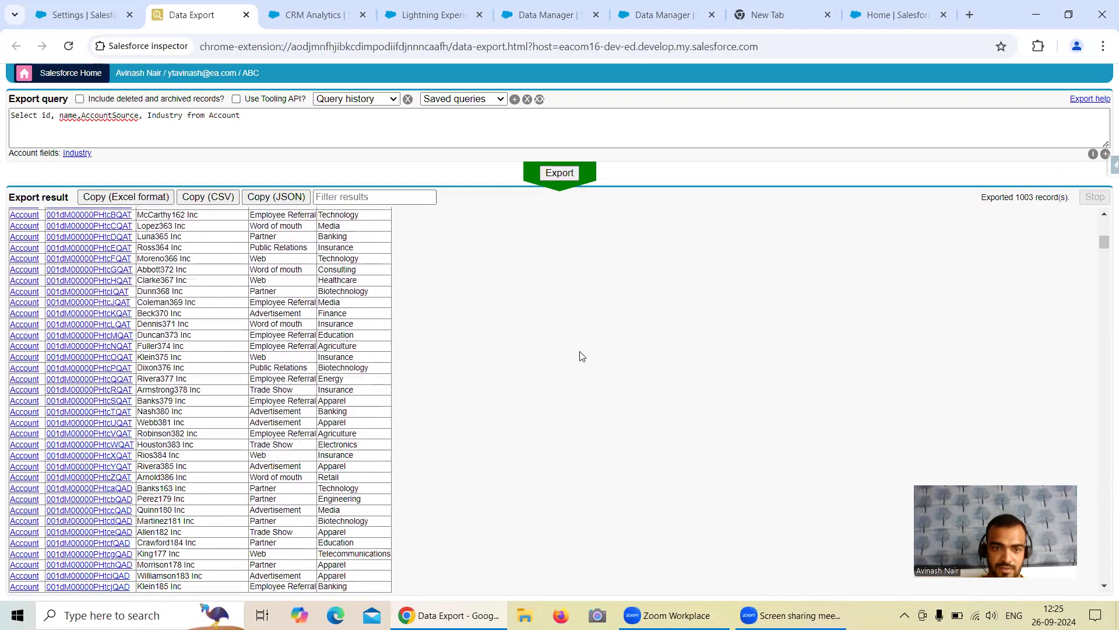
{"action": "scroll", "coordinate": [581, 355], "scroll_direction": "down", "scroll_amount": 1}
{"action": "scroll", "coordinate": [581, 355], "scroll_direction": "down", "scroll_amount": 4}
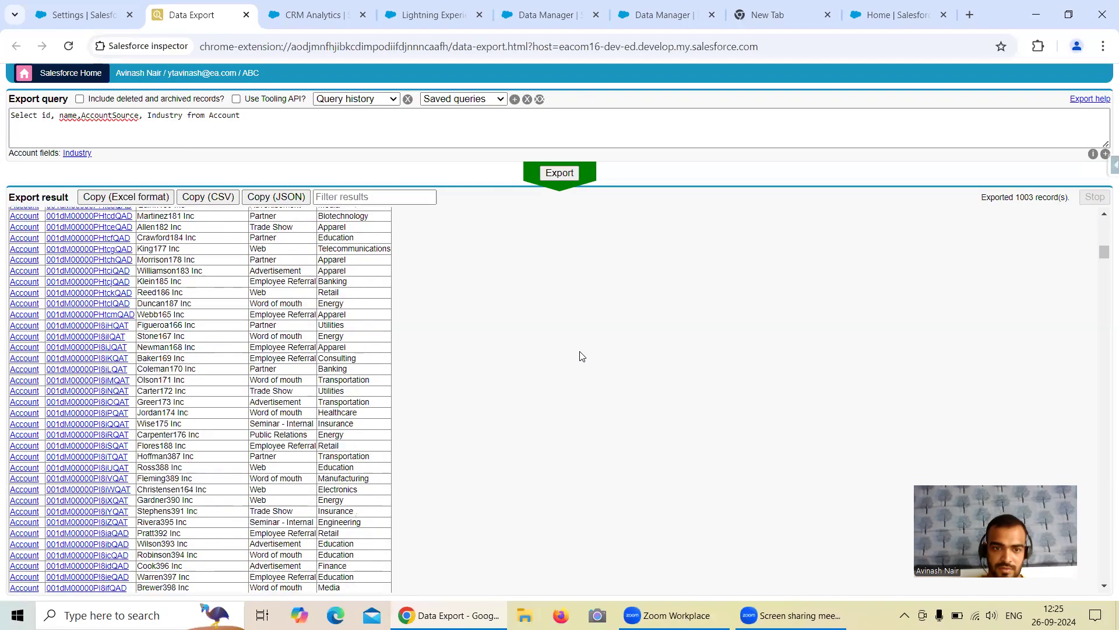
{"action": "scroll", "coordinate": [581, 355], "scroll_direction": "down", "scroll_amount": 14}
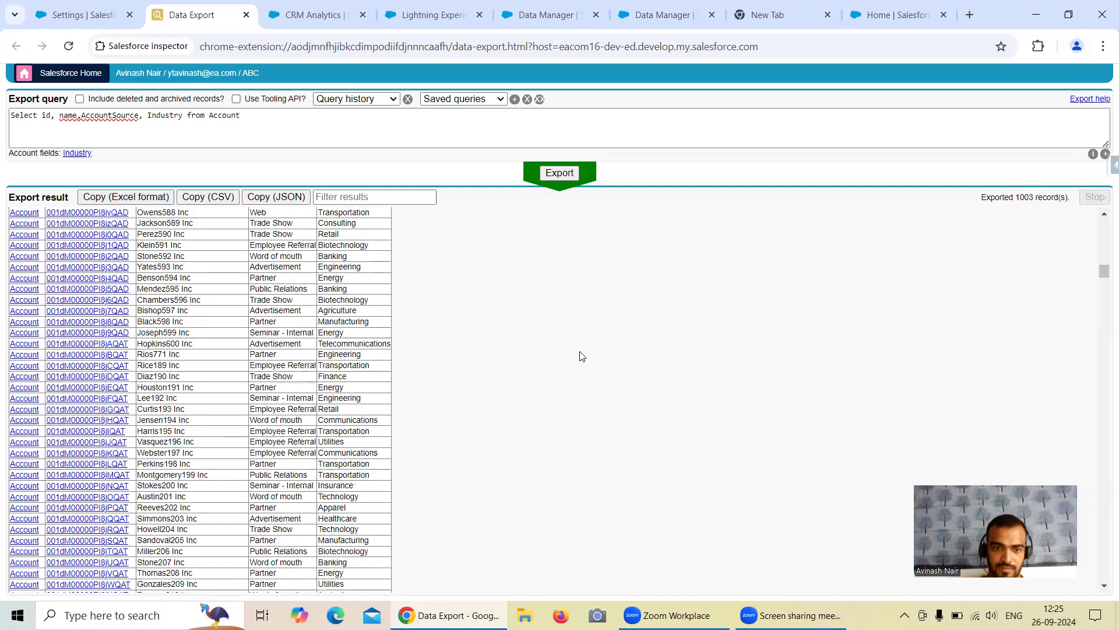
{"action": "scroll", "coordinate": [581, 356], "scroll_direction": "down", "scroll_amount": 3}
{"action": "scroll", "coordinate": [581, 356], "scroll_direction": "down", "scroll_amount": 3}
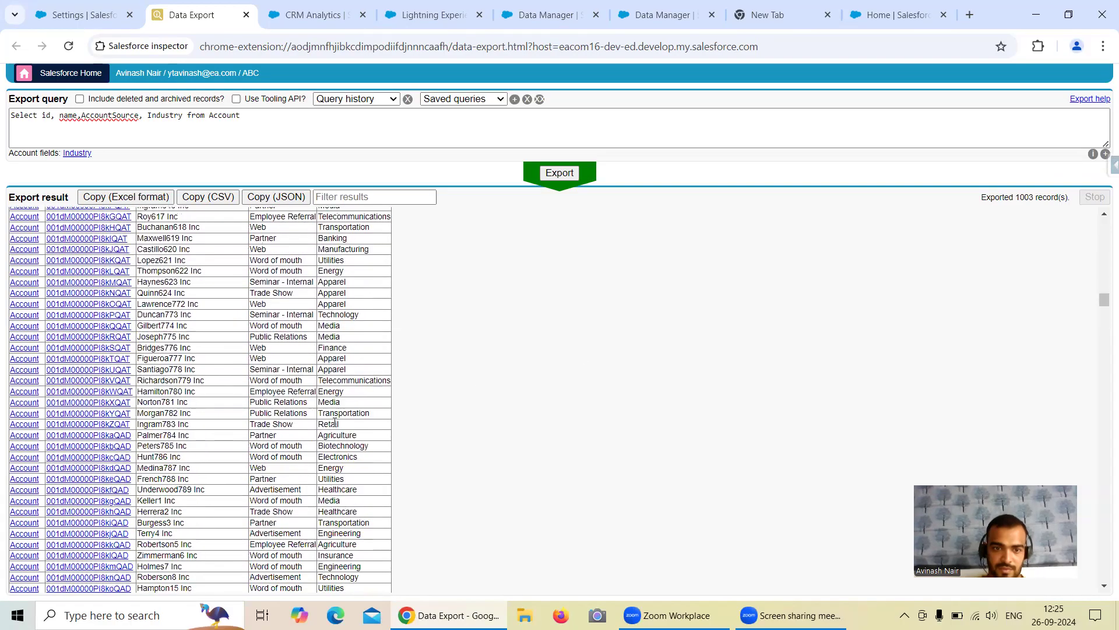
{"action": "left_click_drag", "start_coordinate": [343, 426], "coordinate": [320, 425]}
{"action": "key", "text": "ctrl+c"}
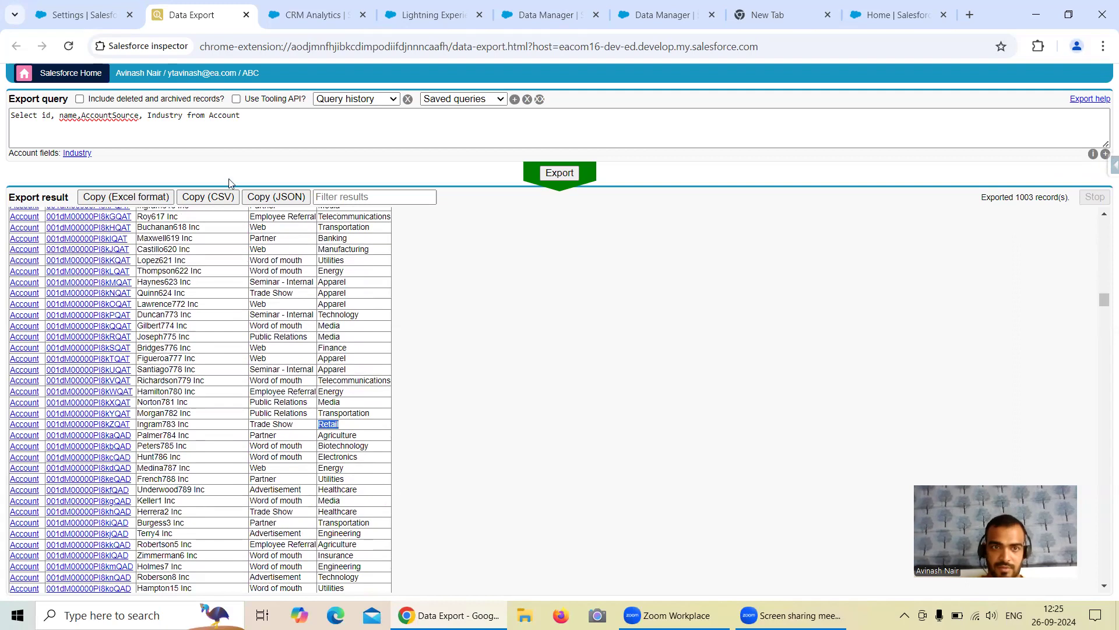
Step: Add WHERE Industry = 'Retail' to the query and export it, returning 44 accounts
{"action": "left_click", "coordinate": [252, 122]}
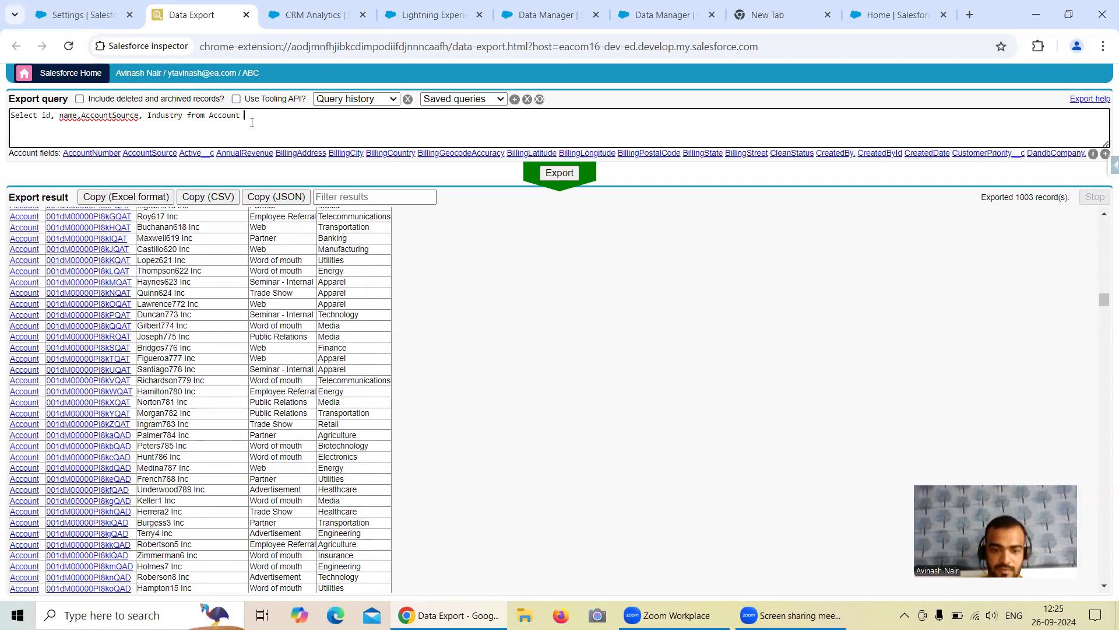
{"action": "key", "text": "ctrl+v"}
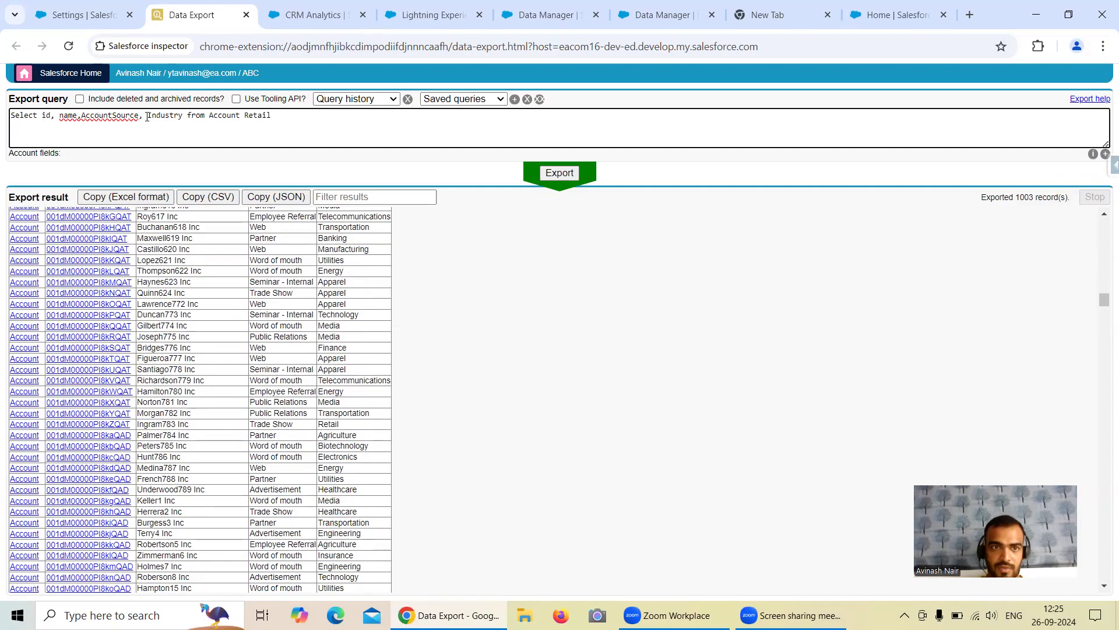
{"action": "double_click", "coordinate": [170, 115]}
{"action": "key", "text": "ctrl+c"}
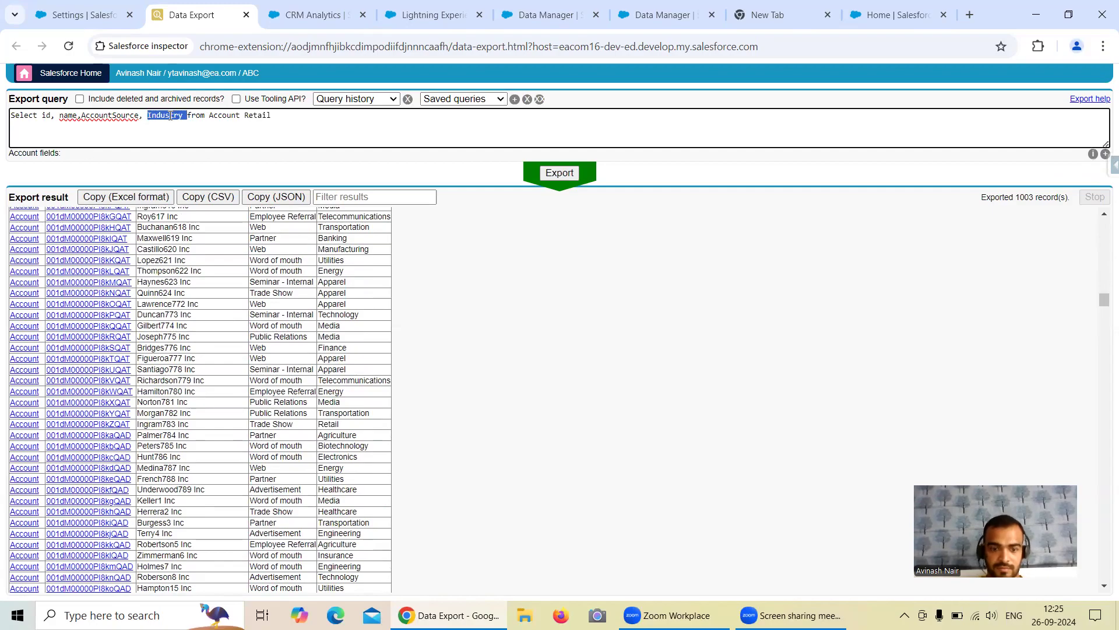
{"action": "left_click", "coordinate": [244, 115]}
{"action": "type", "text": "Wher"}
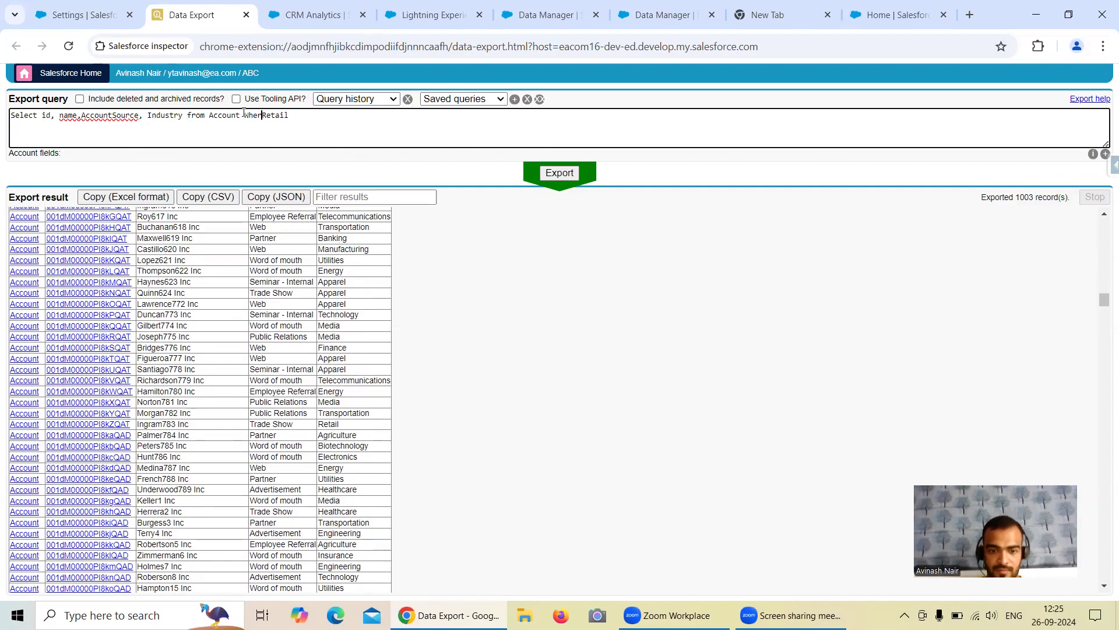
{"action": "type", "text": "e"}
{"action": "key", "text": "ctrl+v"}
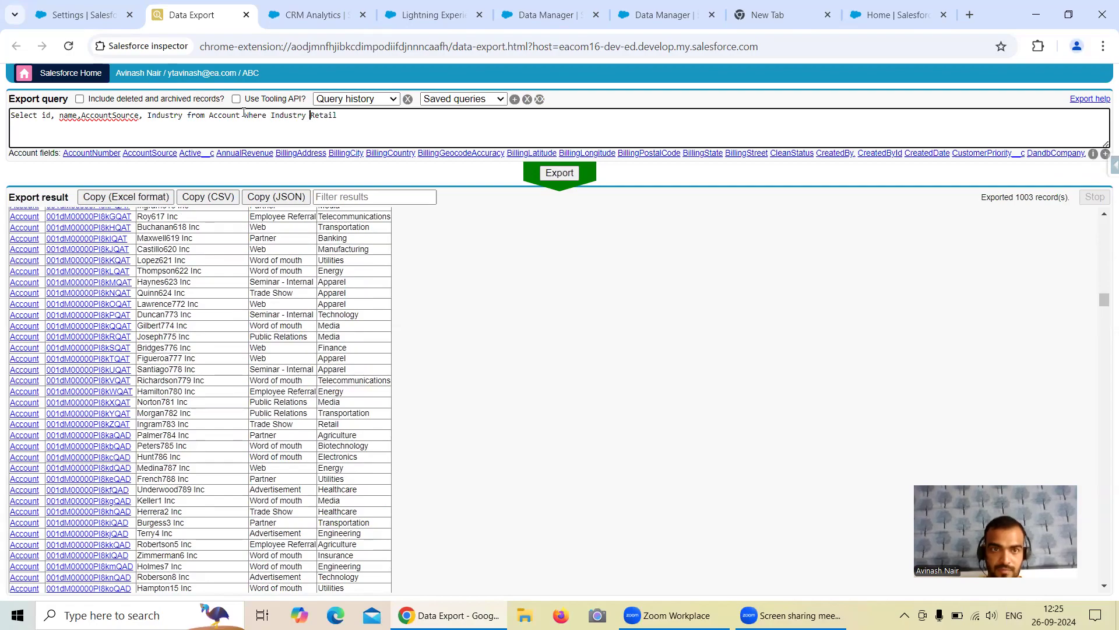
{"action": "type", "text": "= '"}
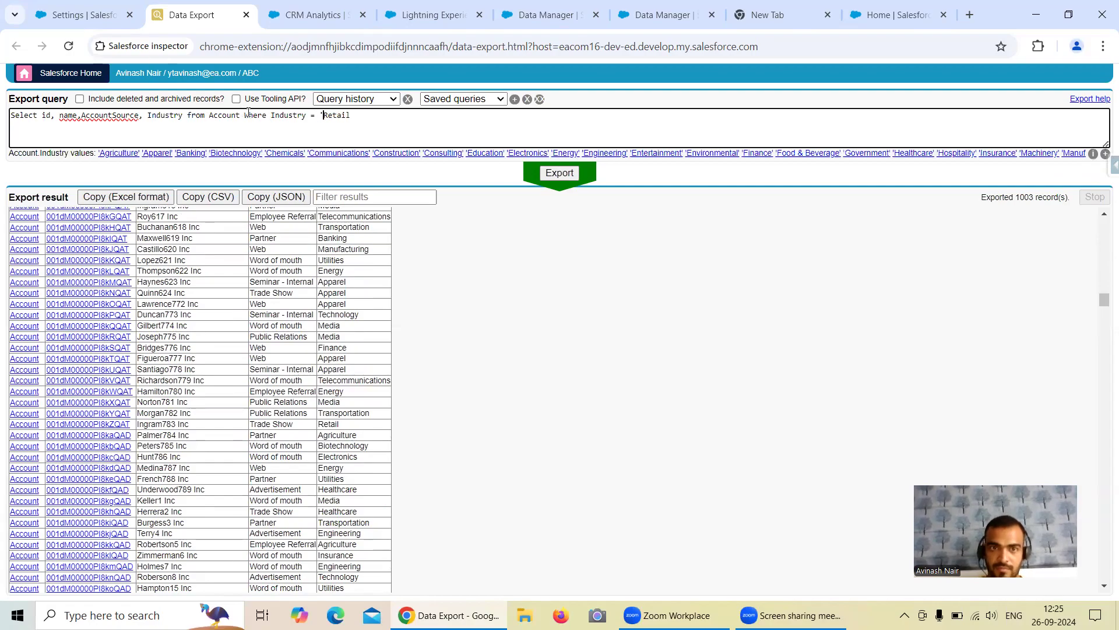
{"action": "left_click", "coordinate": [360, 115]}
{"action": "type", "text": "'"}
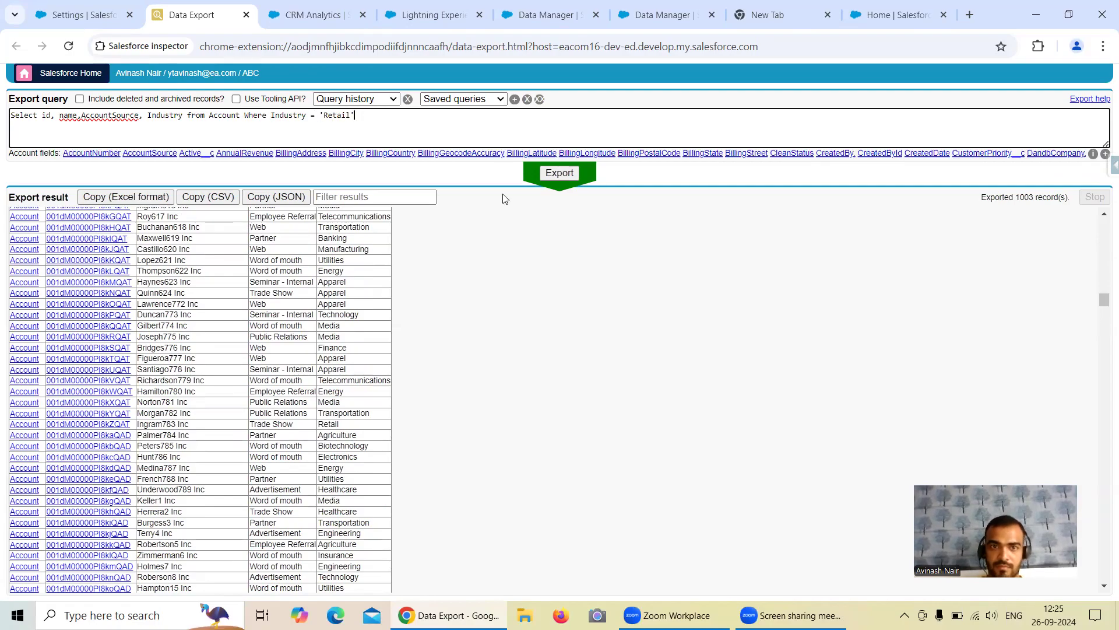
{"action": "left_click", "coordinate": [555, 179]}
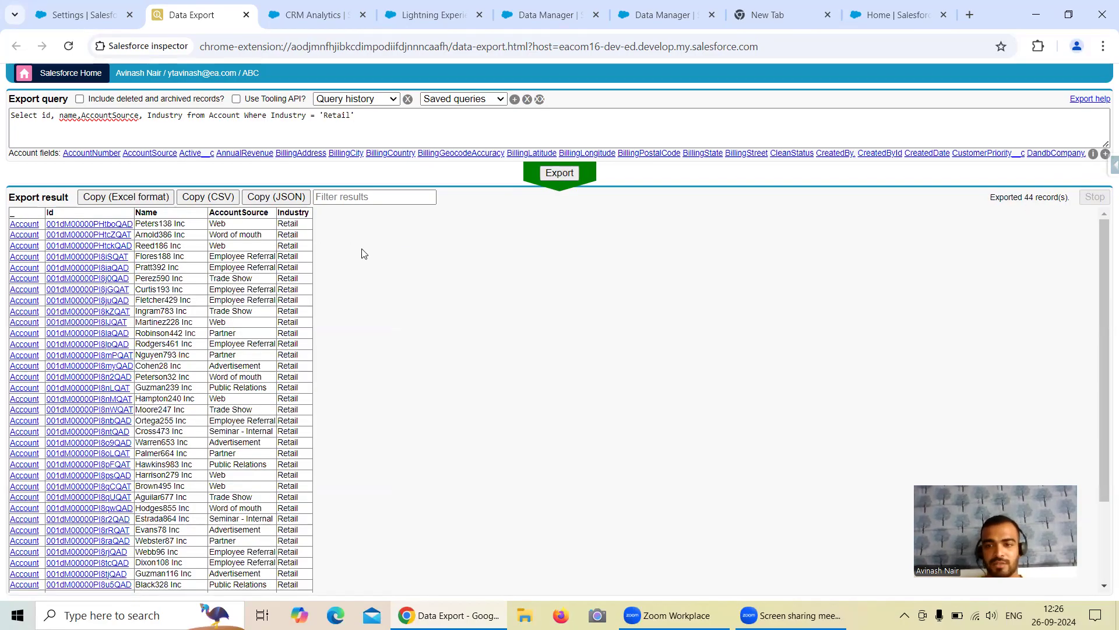
{"action": "left_click", "coordinate": [635, 22]}
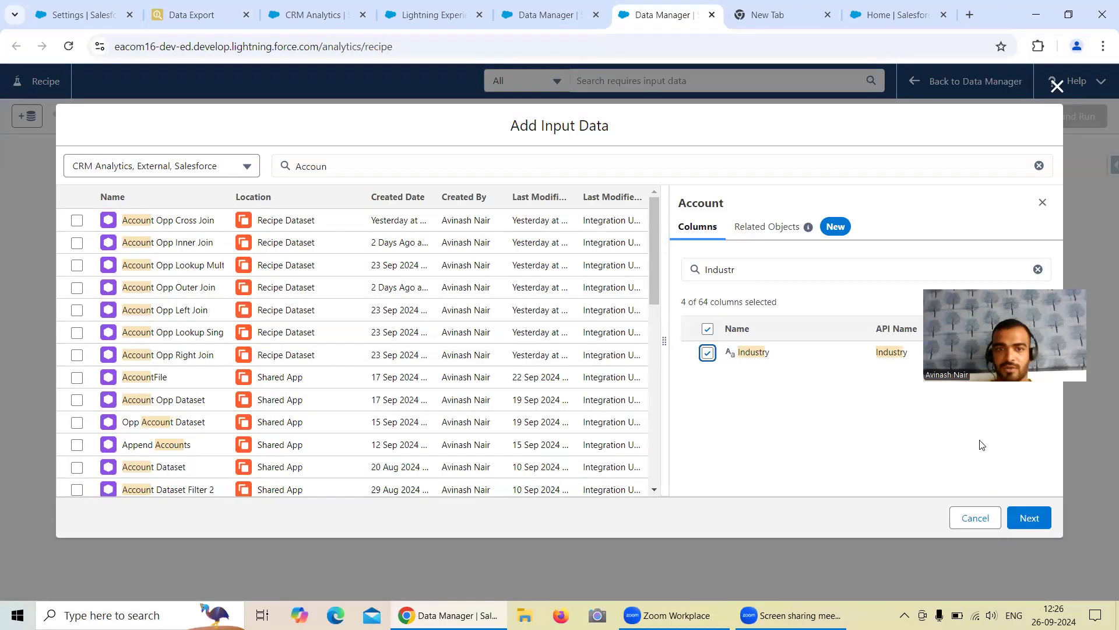
Step: Add a Filter step after Account with the condition Industry equals Retail
{"action": "left_click", "coordinate": [90, 201]}
{"action": "left_click", "coordinate": [53, 272]}
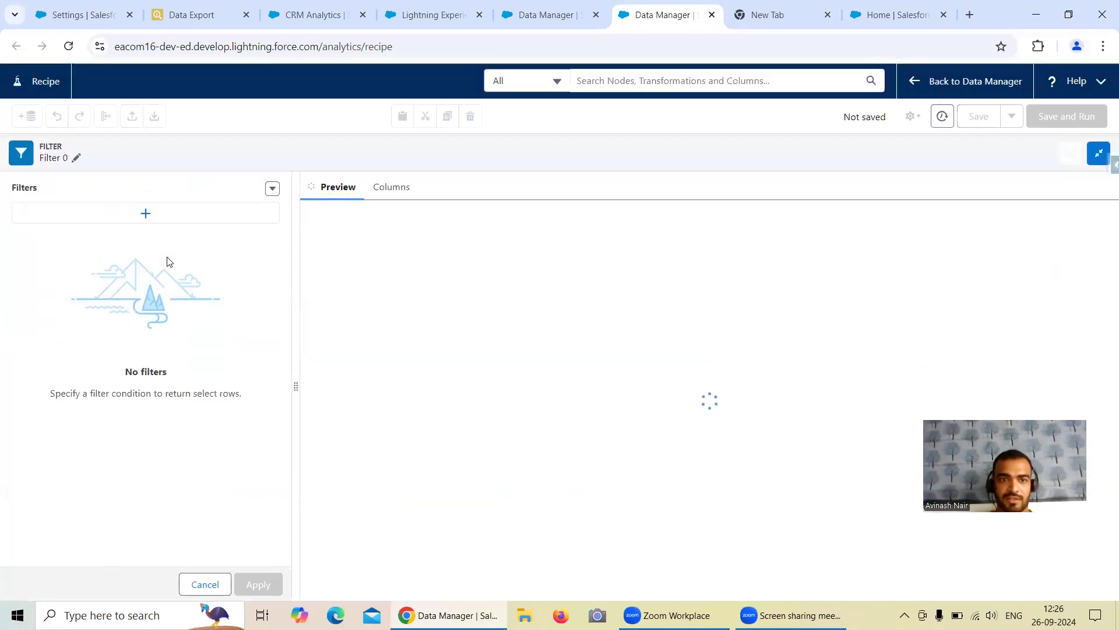
{"action": "left_click", "coordinate": [145, 214]}
{"action": "left_click", "coordinate": [340, 236]}
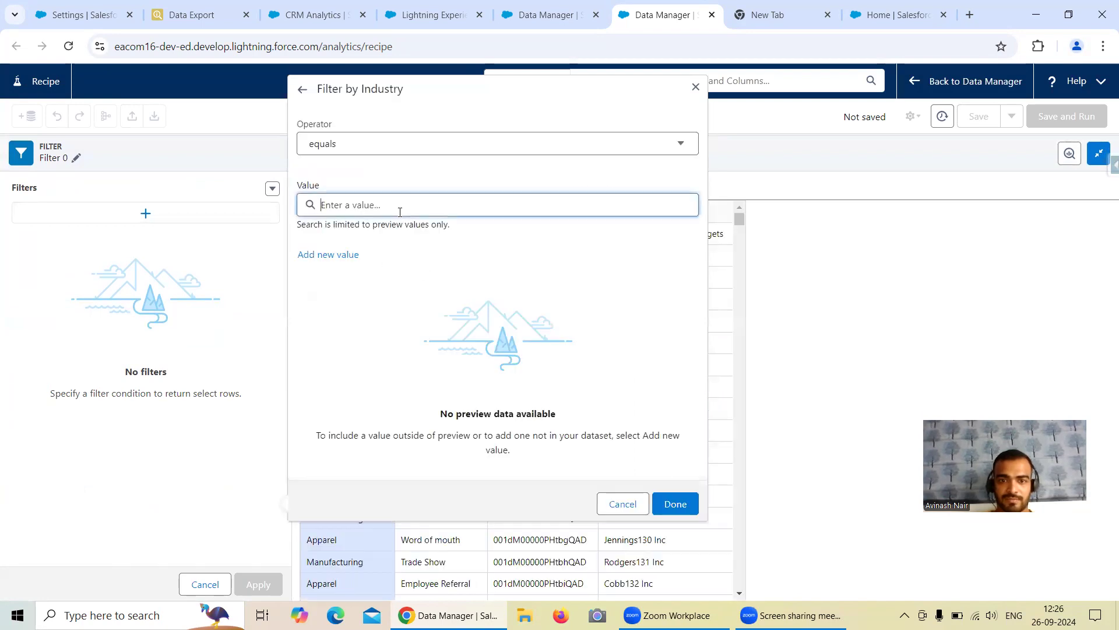
{"action": "left_click", "coordinate": [229, 263]}
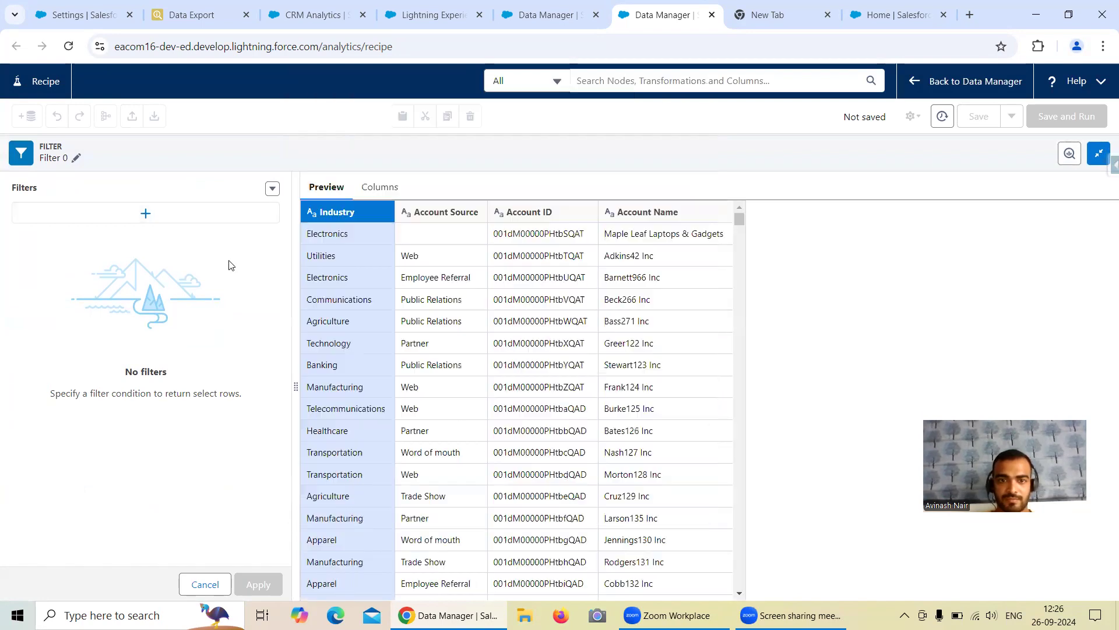
{"action": "left_click", "coordinate": [173, 212]}
{"action": "left_click", "coordinate": [347, 236]}
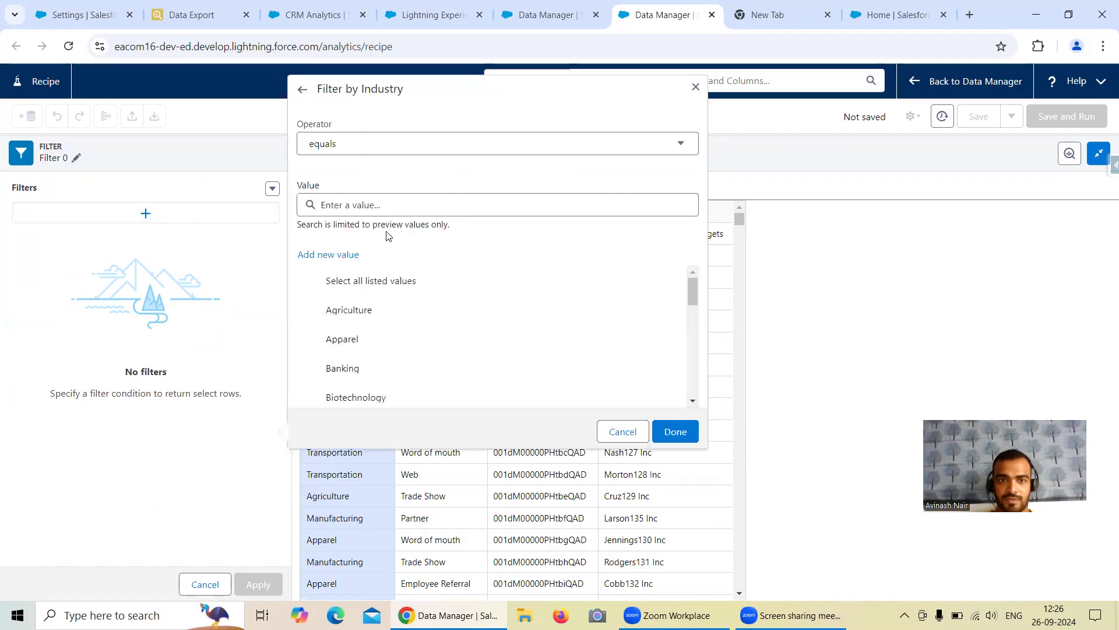
{"action": "left_click", "coordinate": [375, 205]}
{"action": "type", "text": "Reta"}
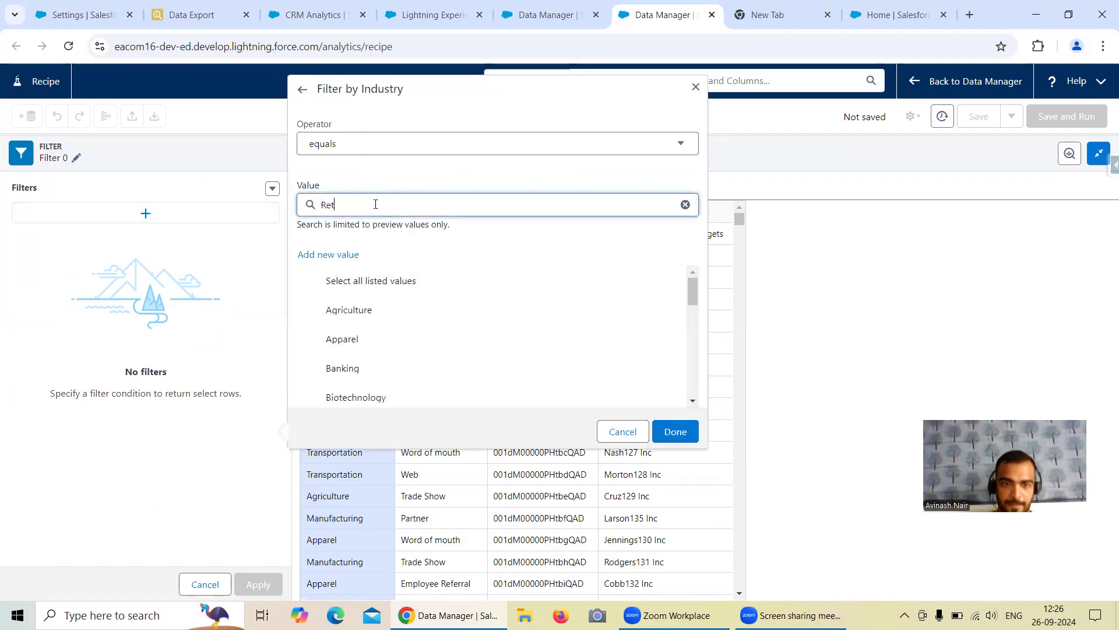
{"action": "left_click", "coordinate": [406, 281]}
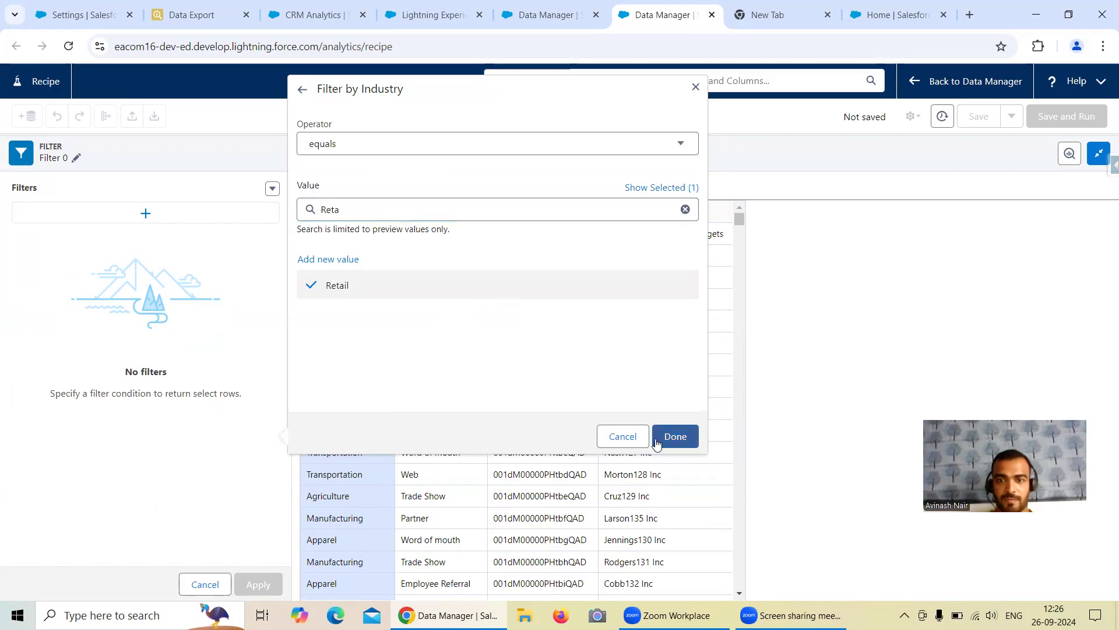
{"action": "left_click", "coordinate": [675, 431]}
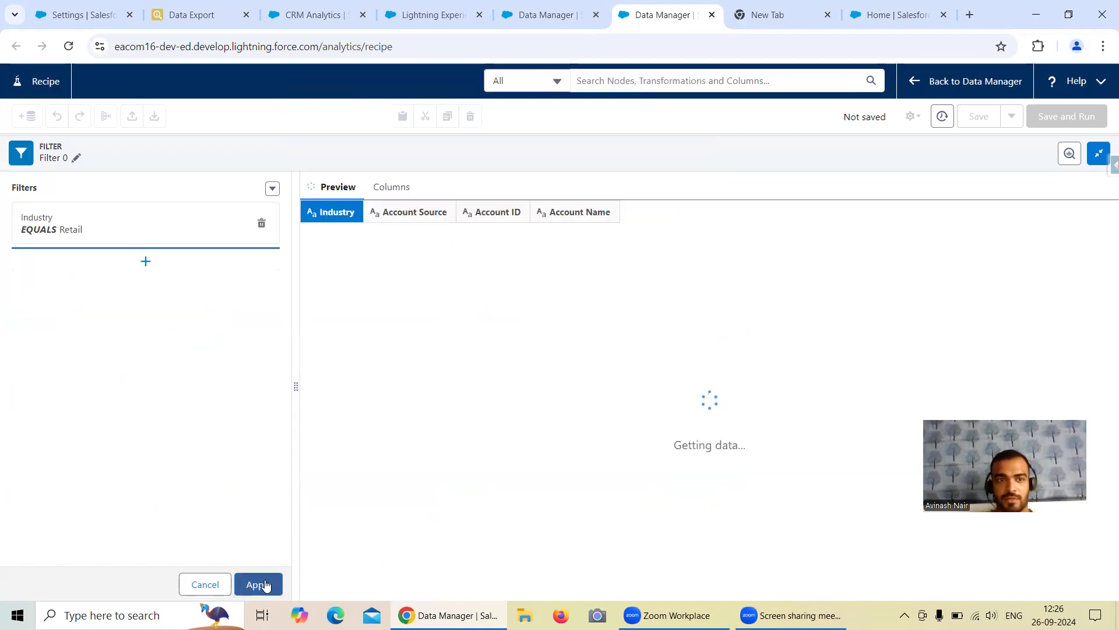
Step: Rename the filter step to 'Filter on Industry' and apply it
{"action": "left_click", "coordinate": [76, 158]}
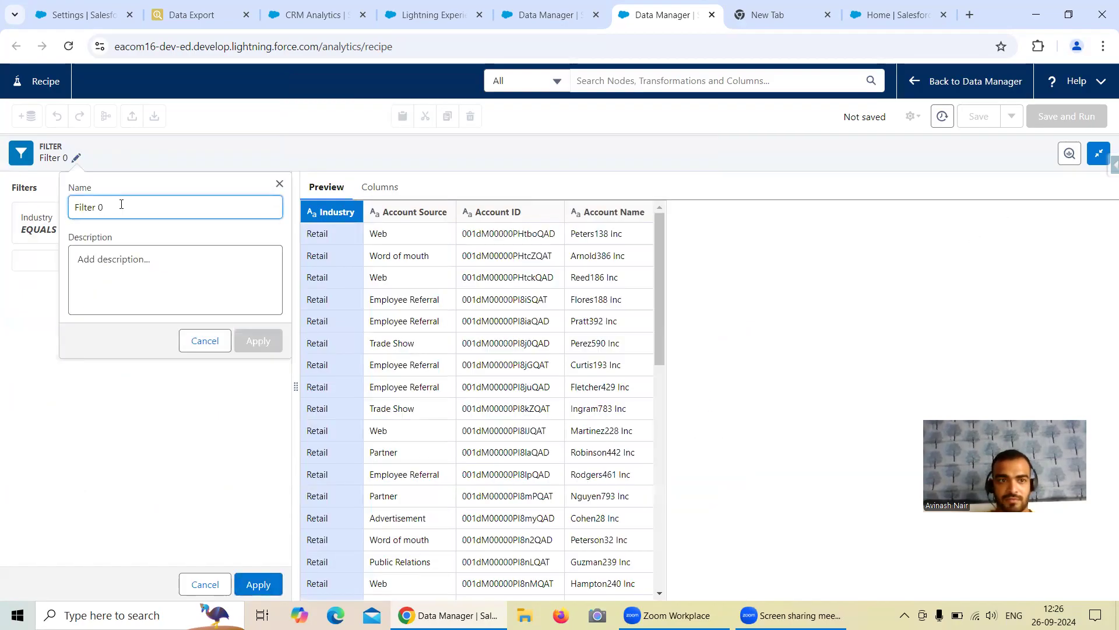
{"action": "key", "text": "BackSpace"}
{"action": "type", "text": "o"}
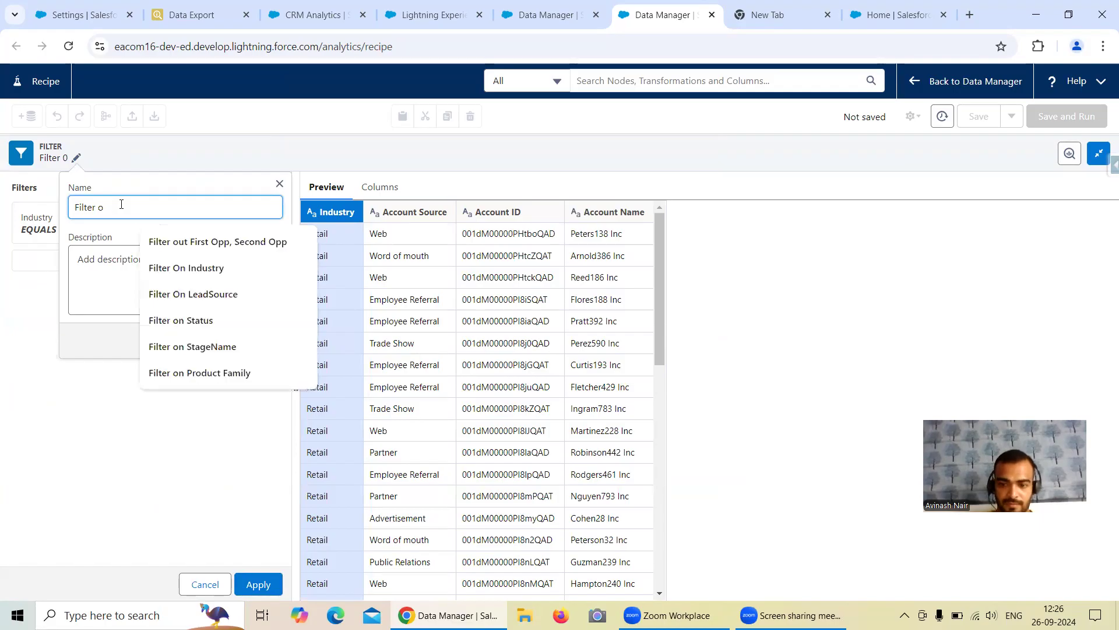
{"action": "type", "text": "n Industr"}
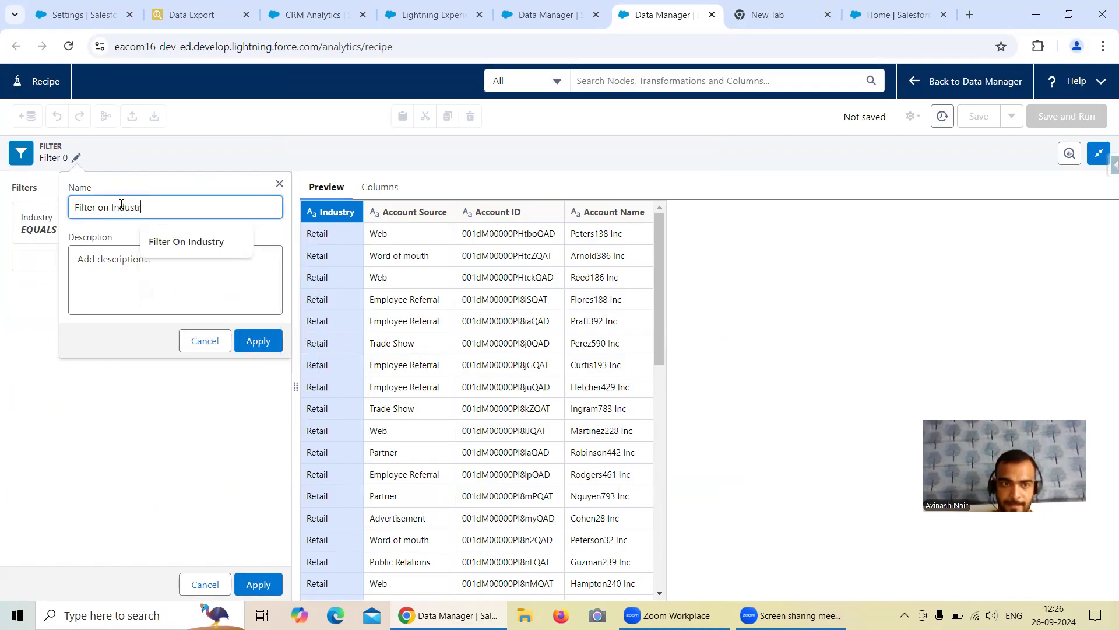
{"action": "left_click", "coordinate": [258, 340]}
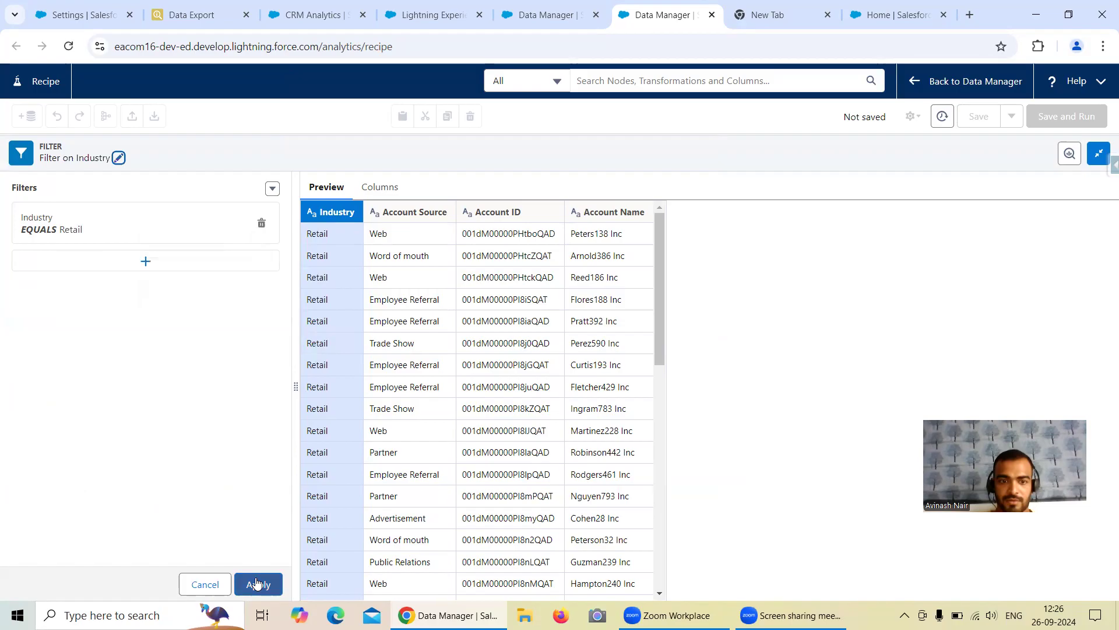
{"action": "left_click", "coordinate": [258, 584]}
Step: Add an Output step writing via Salesforce_Developer_Org connection, INSERT into Account, and apply
{"action": "left_click", "coordinate": [192, 200]}
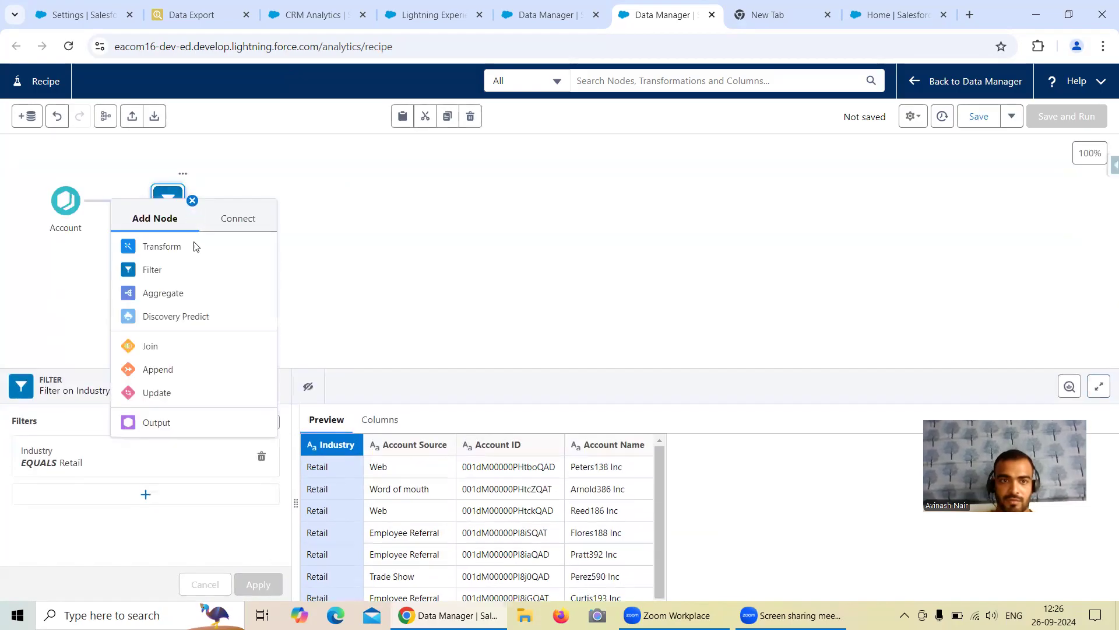
{"action": "left_click", "coordinate": [158, 425]}
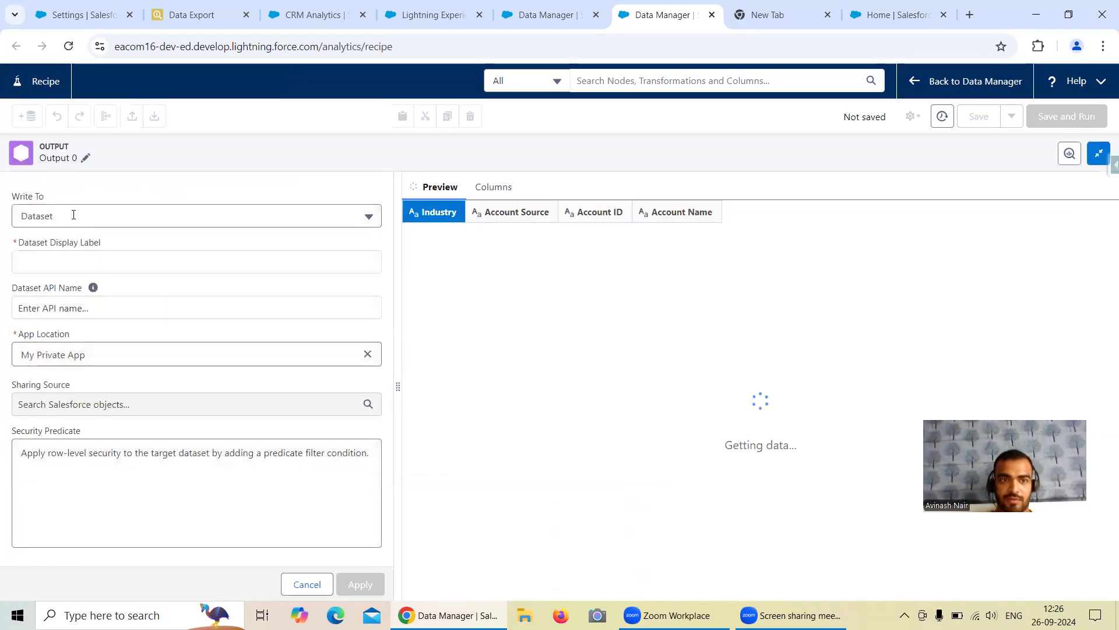
{"action": "left_click", "coordinate": [77, 217]}
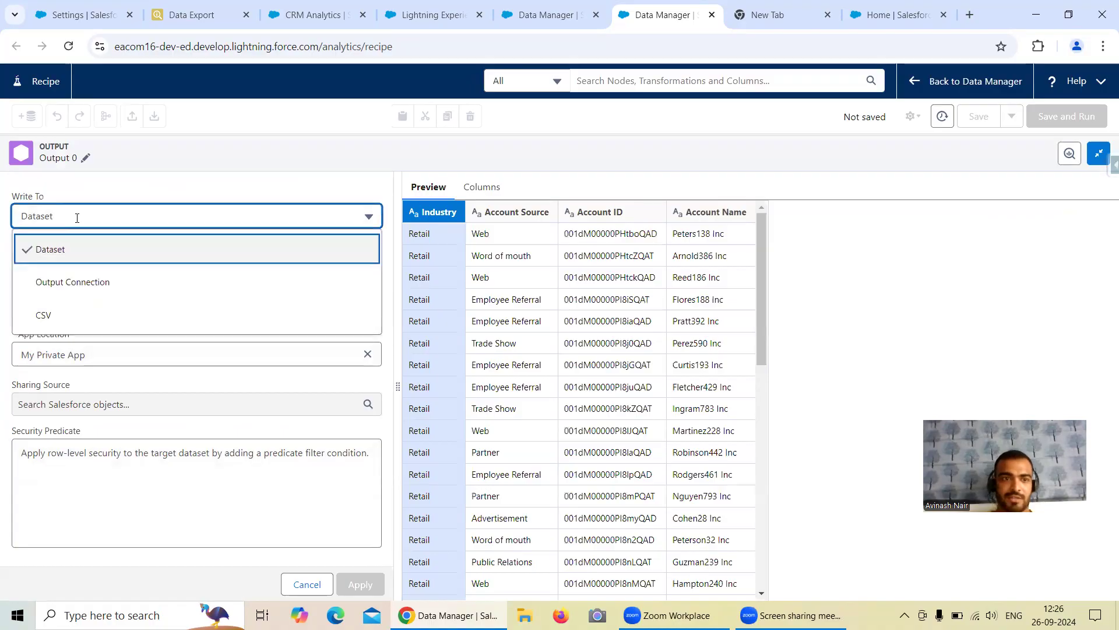
{"action": "left_click", "coordinate": [94, 283]}
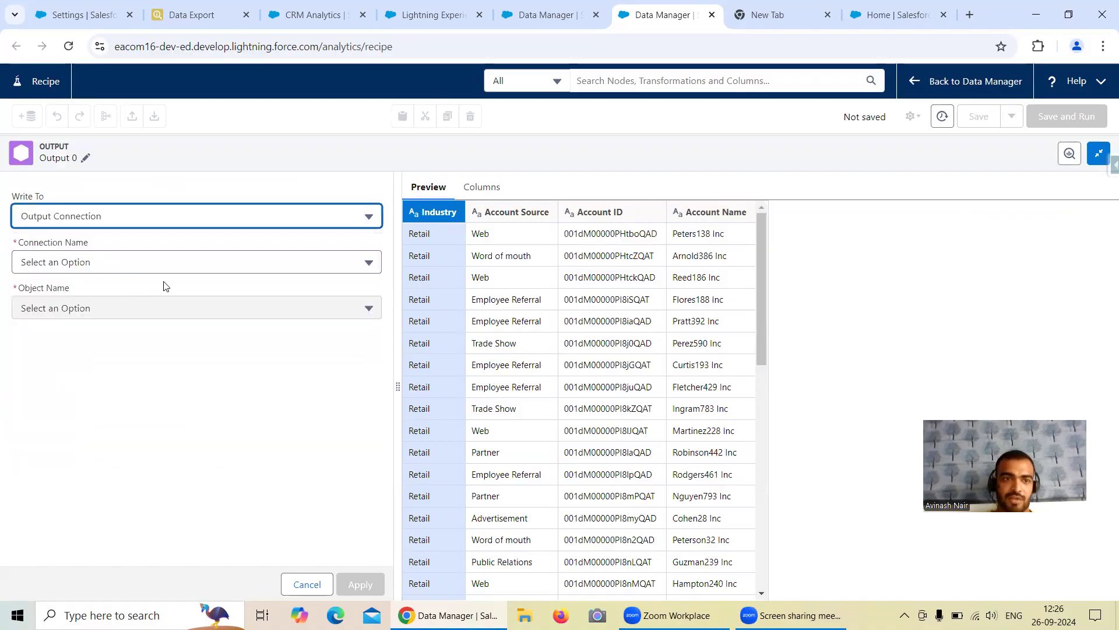
{"action": "left_click", "coordinate": [102, 263]}
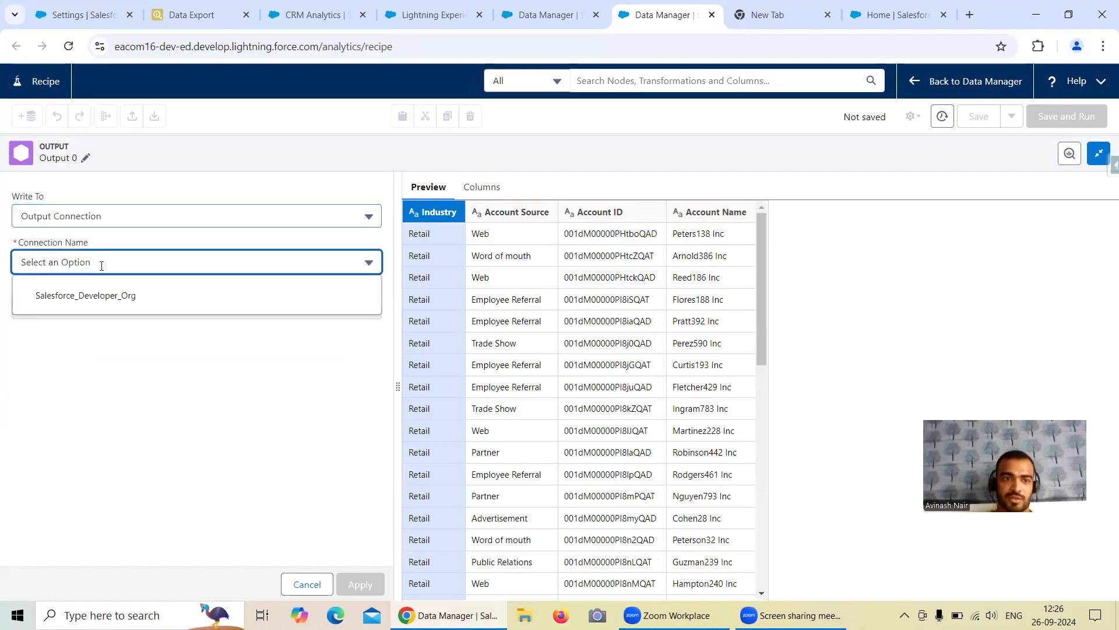
{"action": "left_click", "coordinate": [96, 304]}
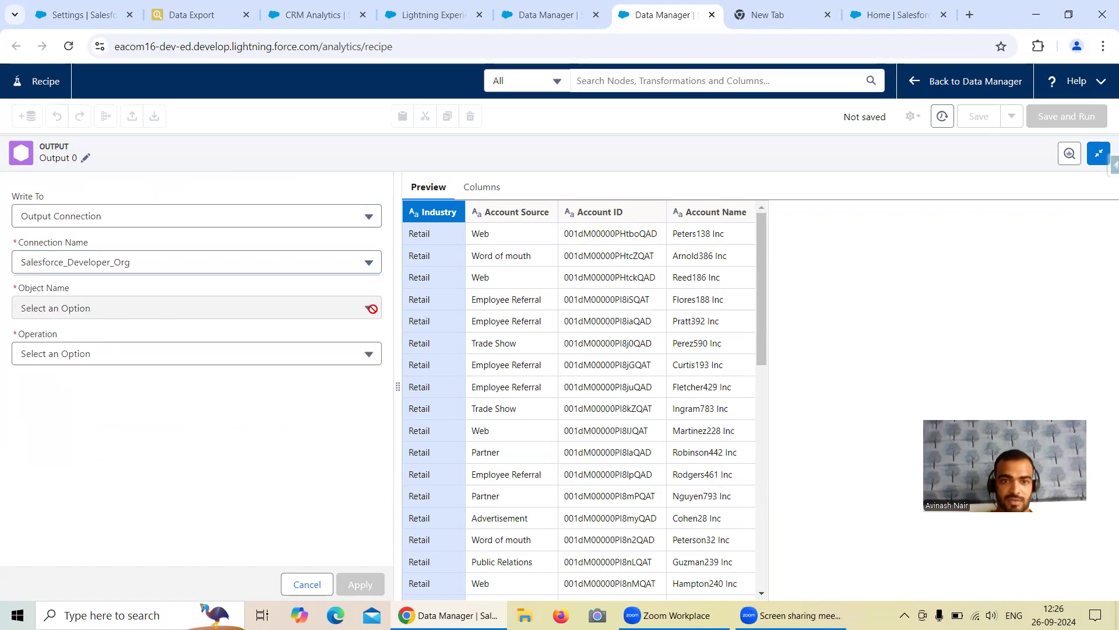
{"action": "left_click", "coordinate": [211, 352]}
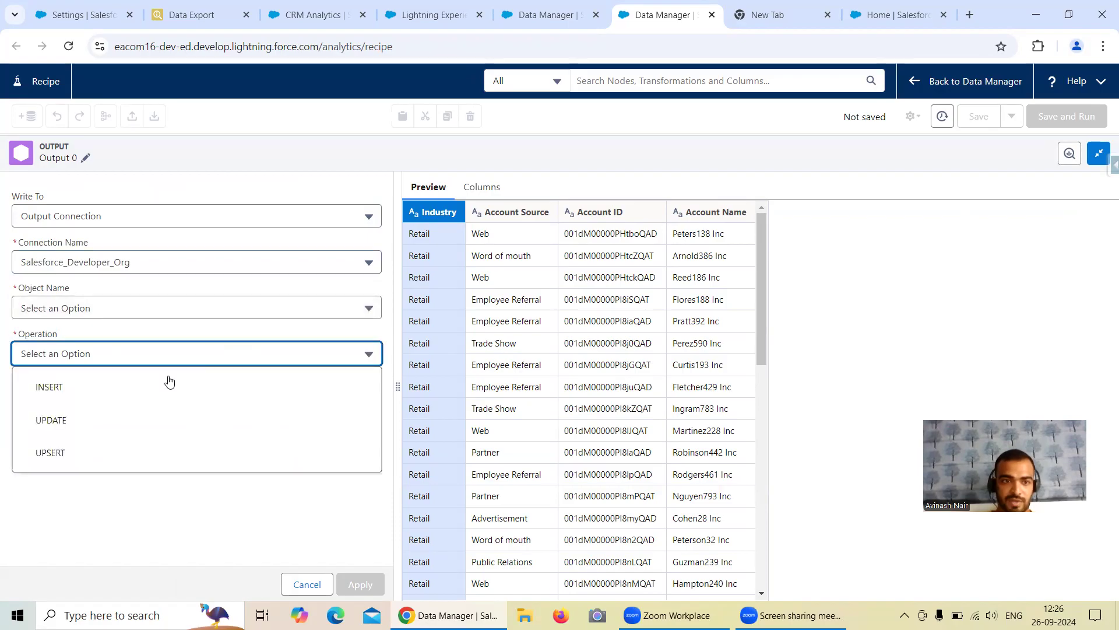
{"action": "left_click", "coordinate": [116, 389]}
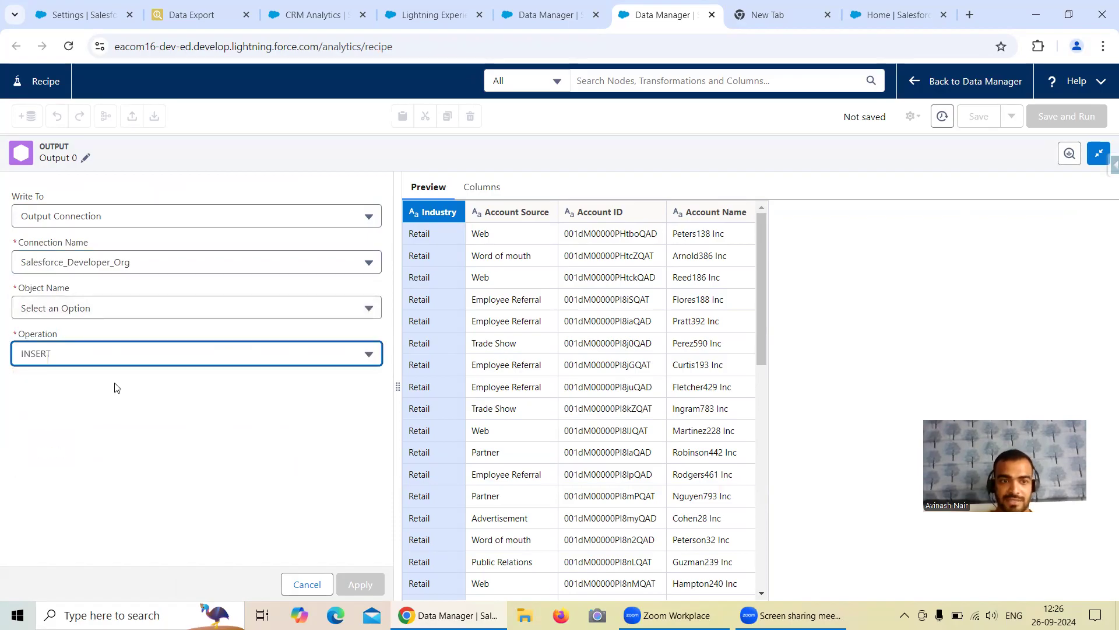
{"action": "left_click", "coordinate": [113, 312]}
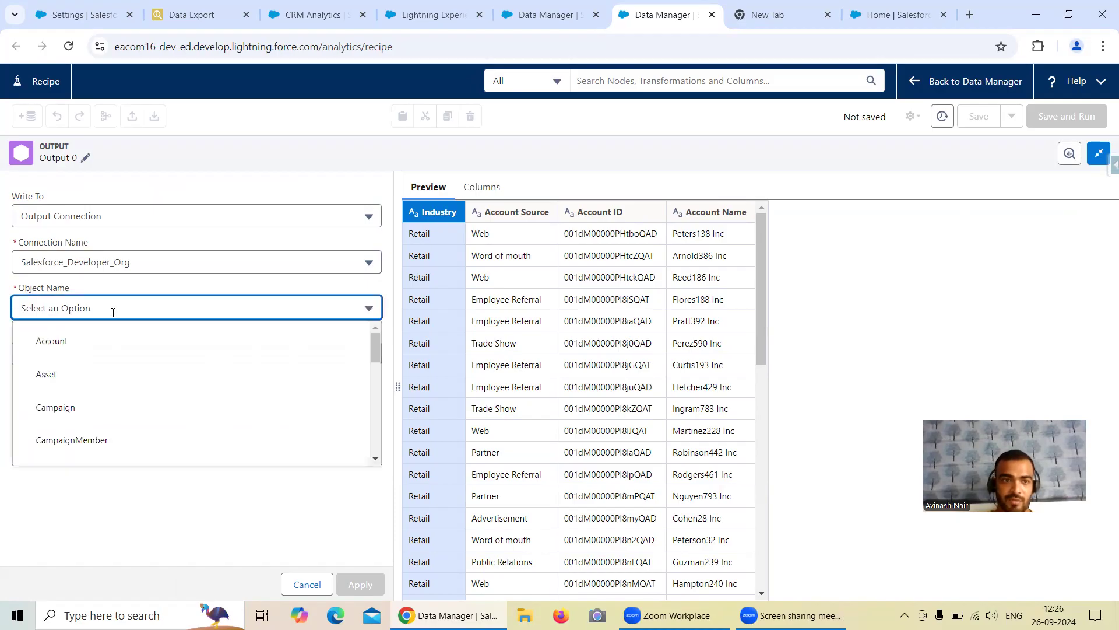
{"action": "left_click", "coordinate": [59, 344]}
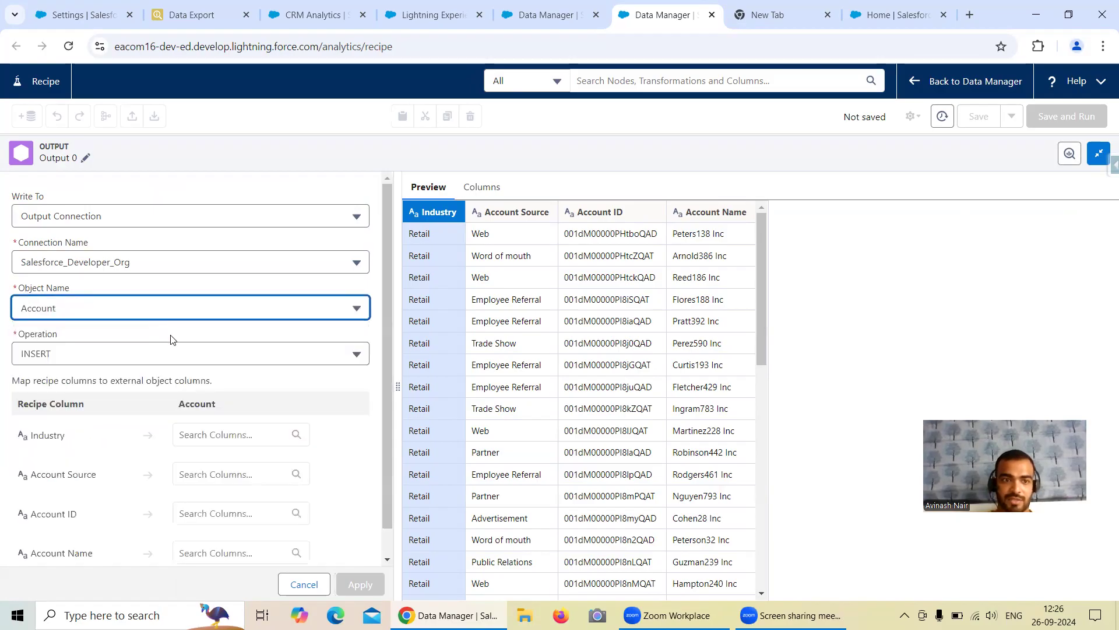
{"action": "scroll", "coordinate": [294, 347], "scroll_direction": "down", "scroll_amount": 1}
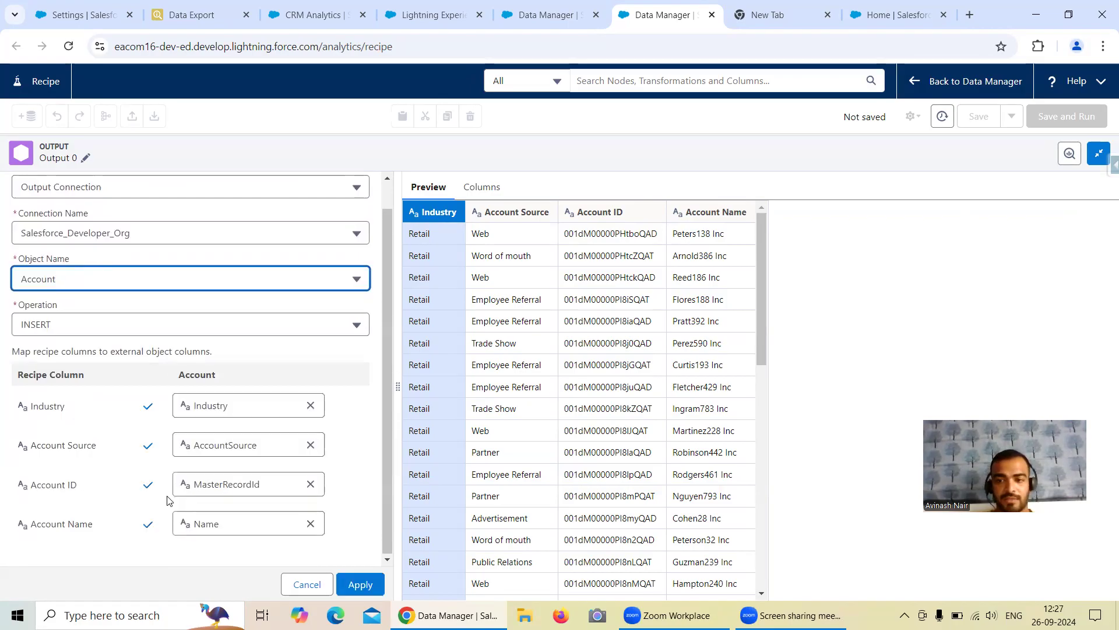
{"action": "left_click", "coordinate": [367, 585]}
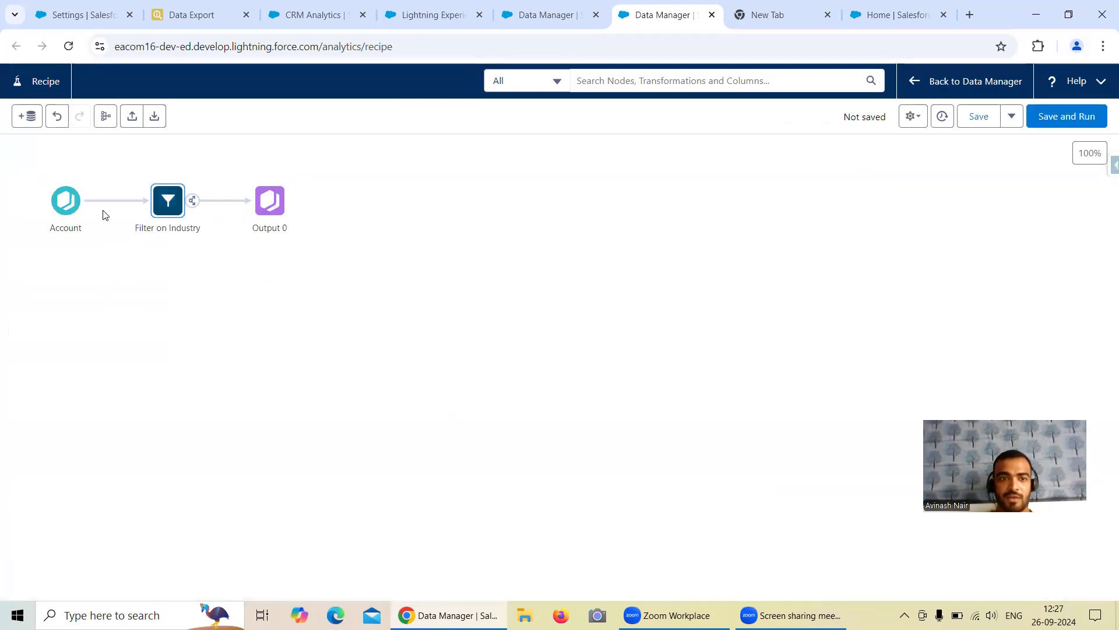
Step: Uncheck the Id column in the Account input's column selection
{"action": "left_click", "coordinate": [75, 208]}
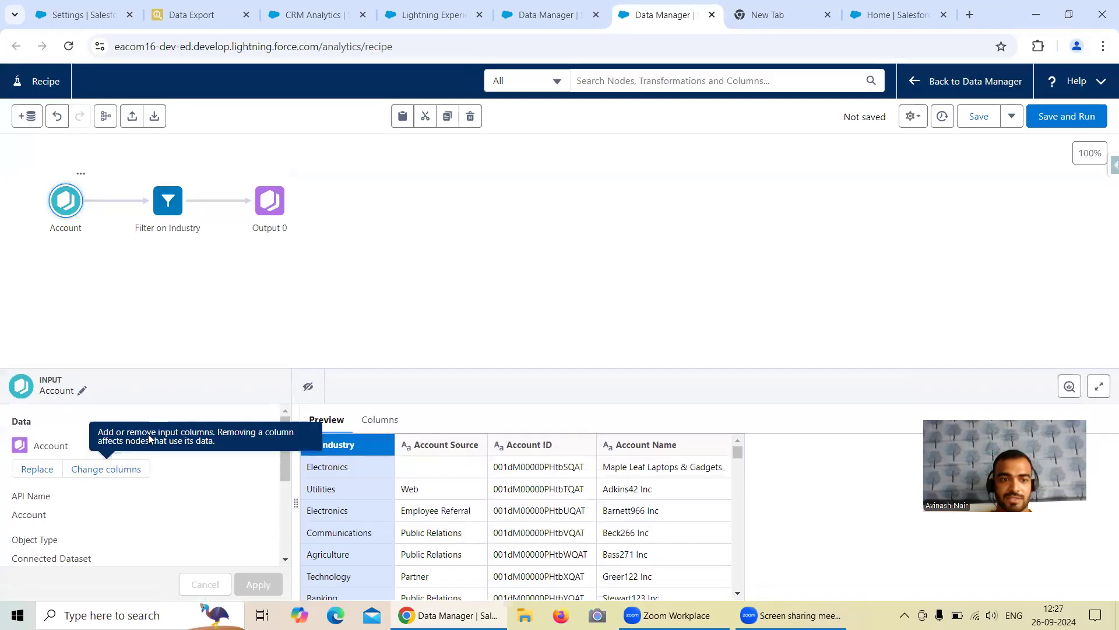
{"action": "scroll", "coordinate": [282, 441], "scroll_direction": "down", "scroll_amount": 1}
{"action": "scroll", "coordinate": [282, 441], "scroll_direction": "up", "scroll_amount": 1}
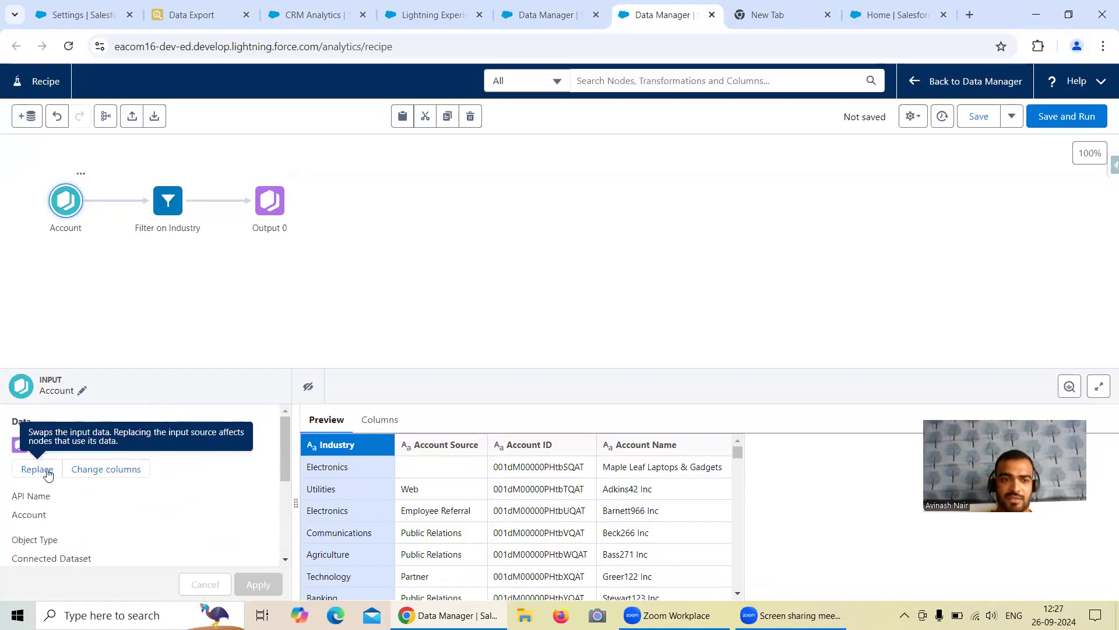
{"action": "left_click", "coordinate": [105, 468]}
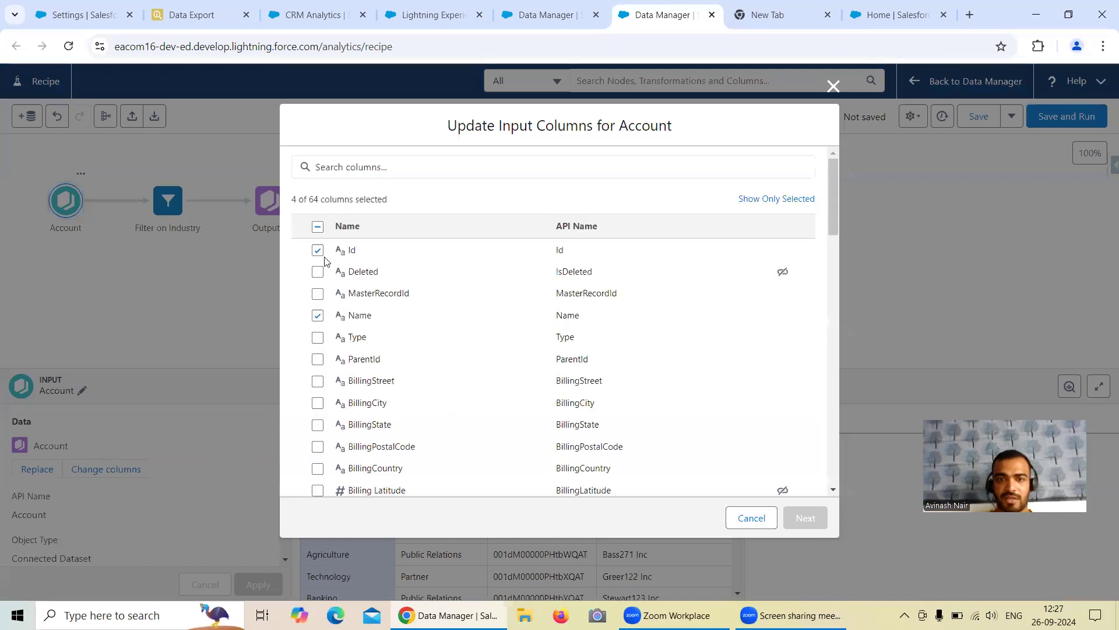
{"action": "left_click", "coordinate": [317, 250]}
{"action": "left_click", "coordinate": [805, 518]}
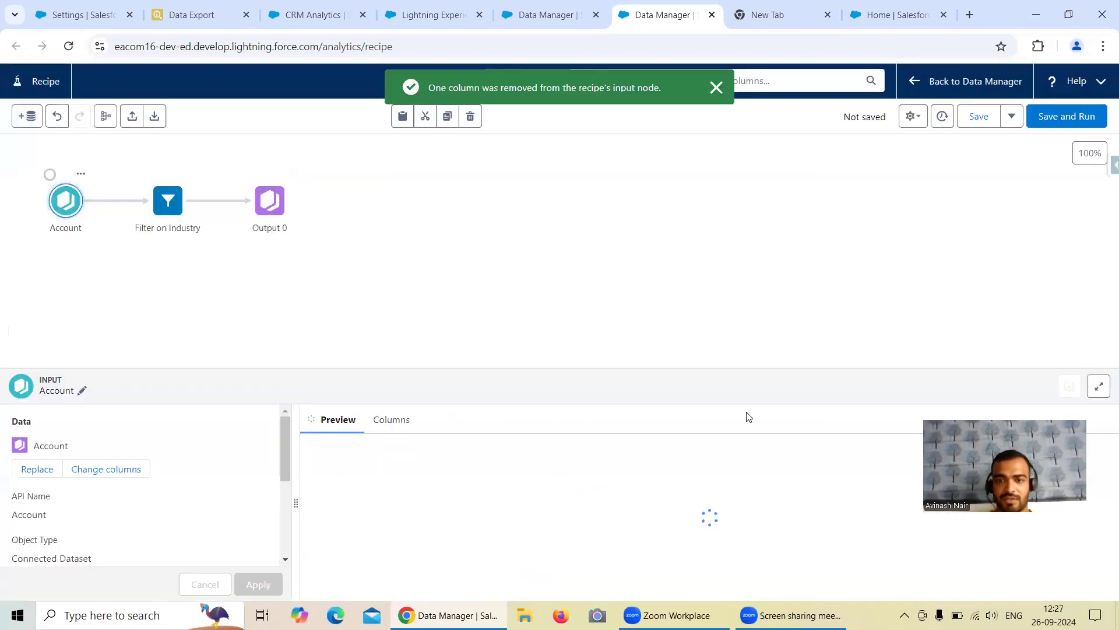
Step: Delete the Output 0 step from the recipe
{"action": "left_click", "coordinate": [269, 201]}
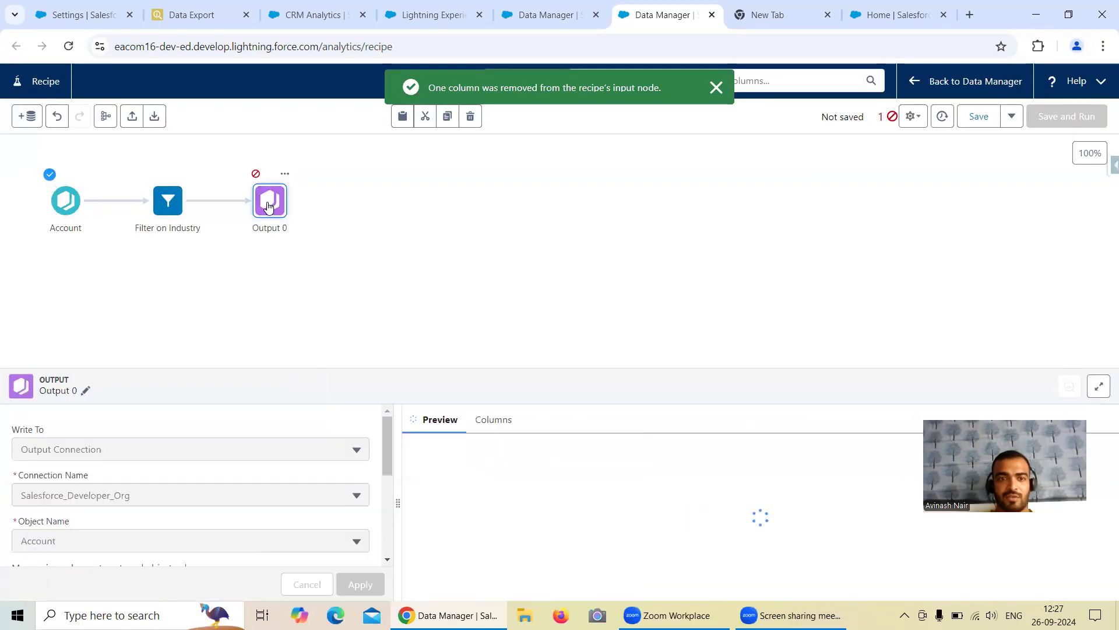
{"action": "scroll", "coordinate": [332, 466], "scroll_direction": "down", "scroll_amount": 5}
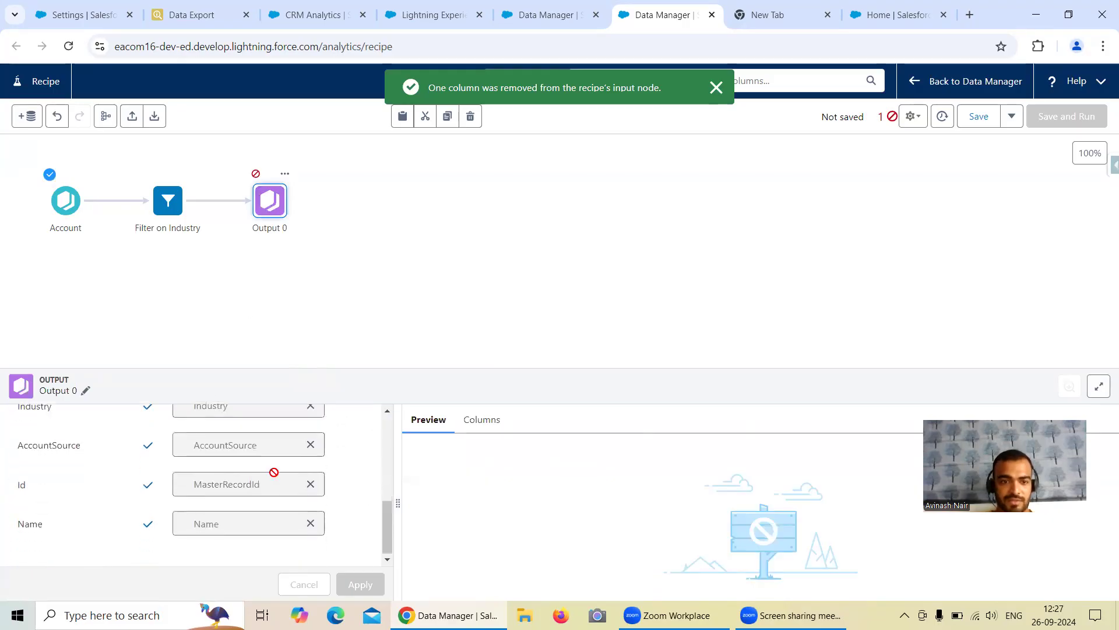
{"action": "scroll", "coordinate": [273, 472], "scroll_direction": "up", "scroll_amount": 3}
{"action": "scroll", "coordinate": [273, 472], "scroll_direction": "down", "scroll_amount": 5}
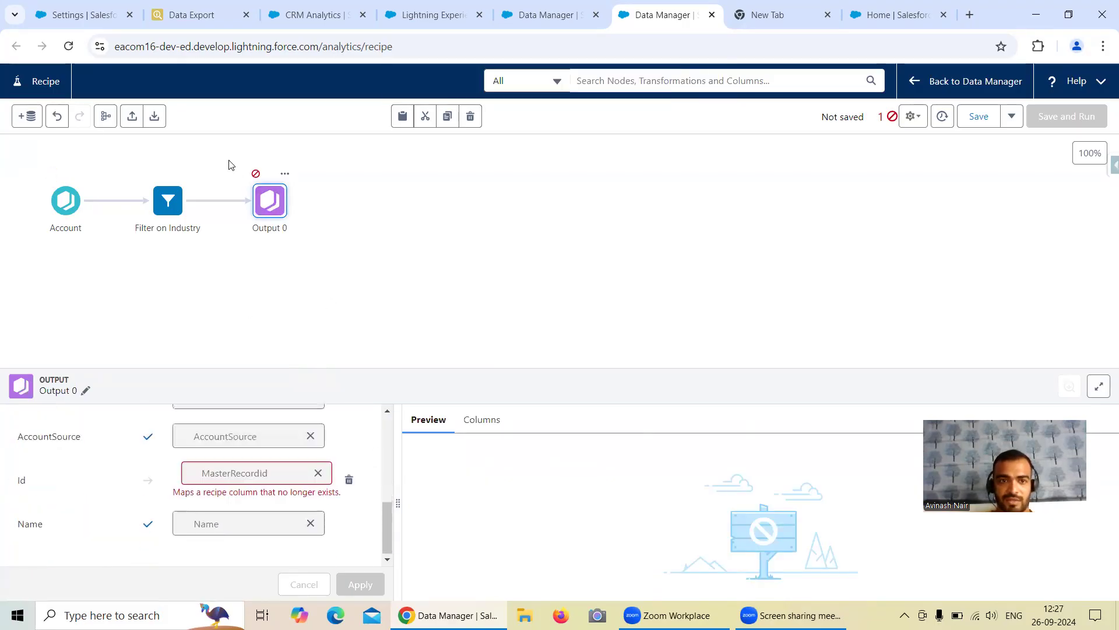
{"action": "left_click", "coordinate": [338, 245]}
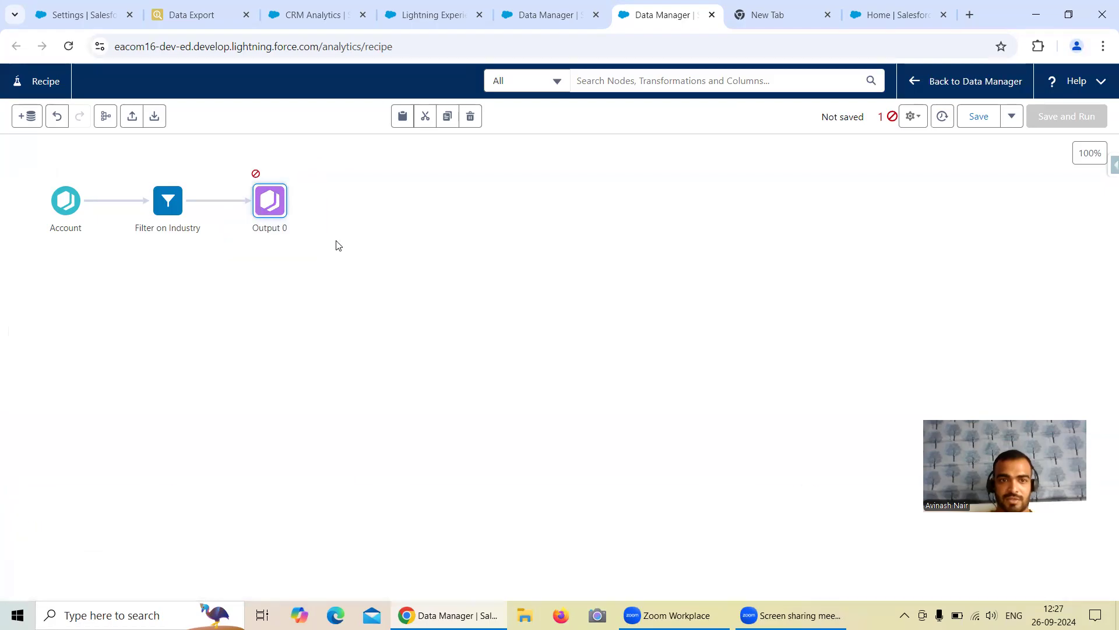
{"action": "left_click", "coordinate": [470, 116]}
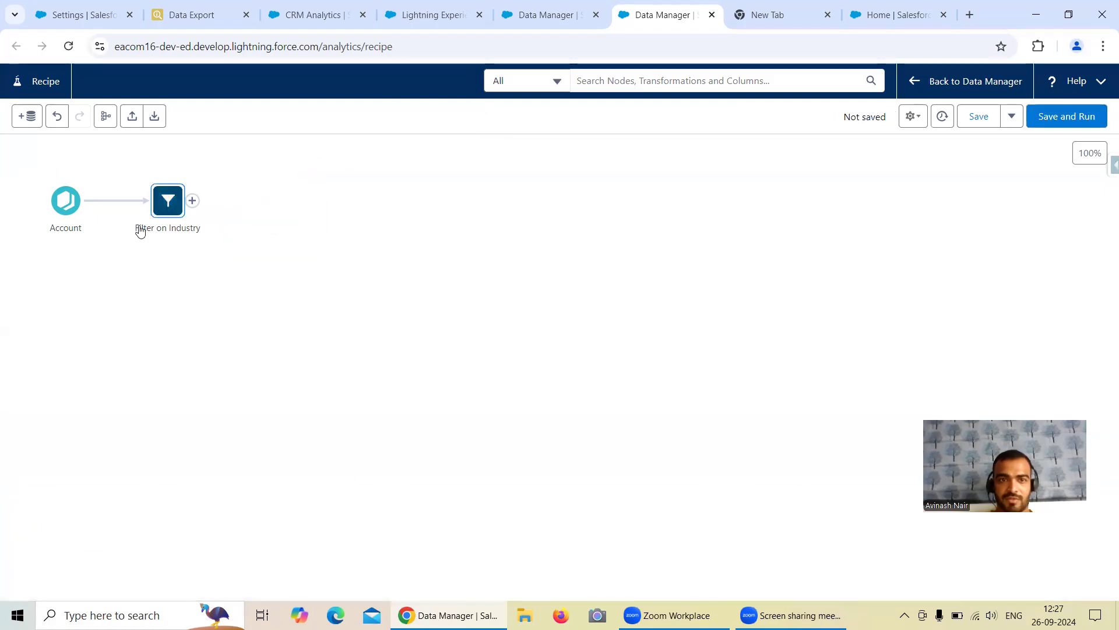
Step: Add an Output step inserting into Salesforce_Developer_Org's Account object, mapping Name, and apply
{"action": "left_click", "coordinate": [193, 202]}
{"action": "left_click", "coordinate": [156, 422]}
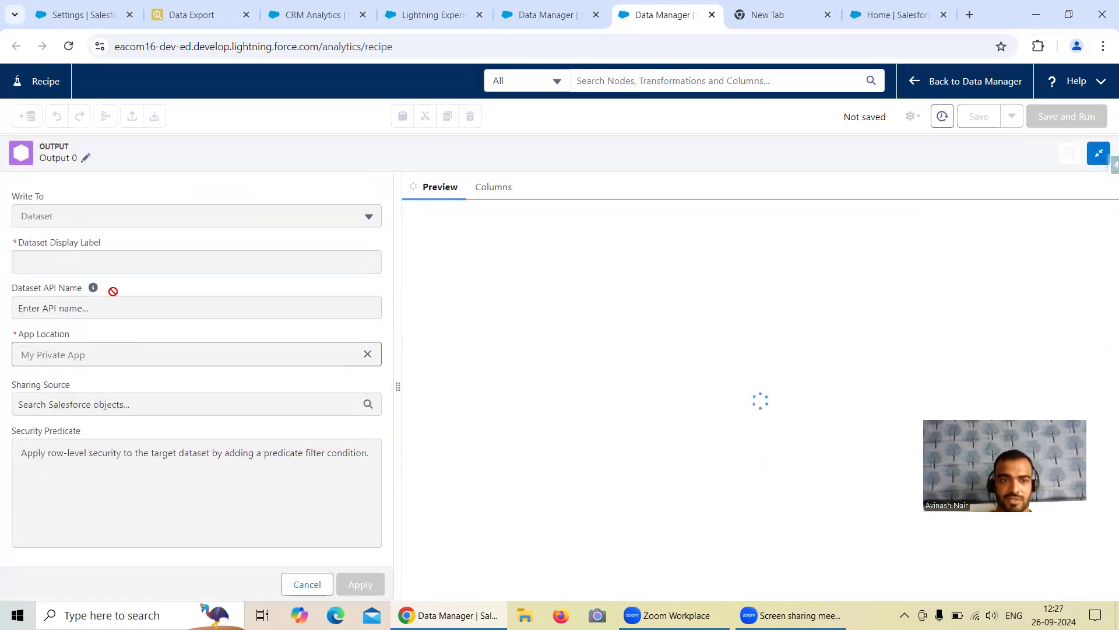
{"action": "left_click", "coordinate": [91, 219]}
{"action": "left_click", "coordinate": [95, 282]}
{"action": "left_click", "coordinate": [85, 262]}
{"action": "left_click", "coordinate": [92, 297]}
{"action": "left_click", "coordinate": [135, 354]}
{"action": "left_click", "coordinate": [124, 389]}
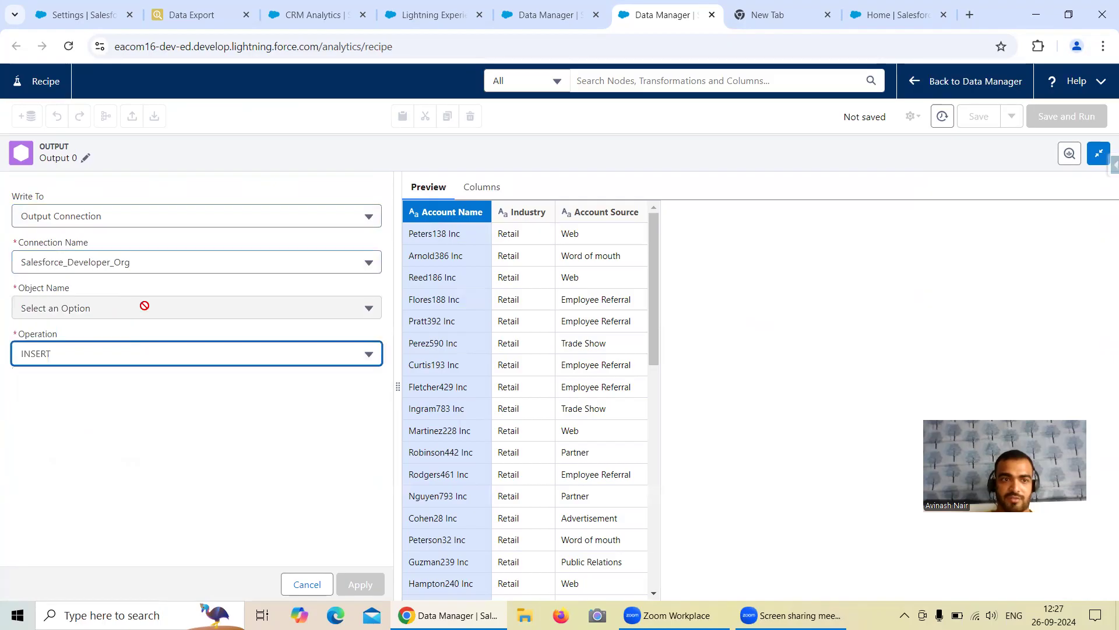
{"action": "left_click", "coordinate": [180, 309]}
{"action": "left_click", "coordinate": [154, 344]}
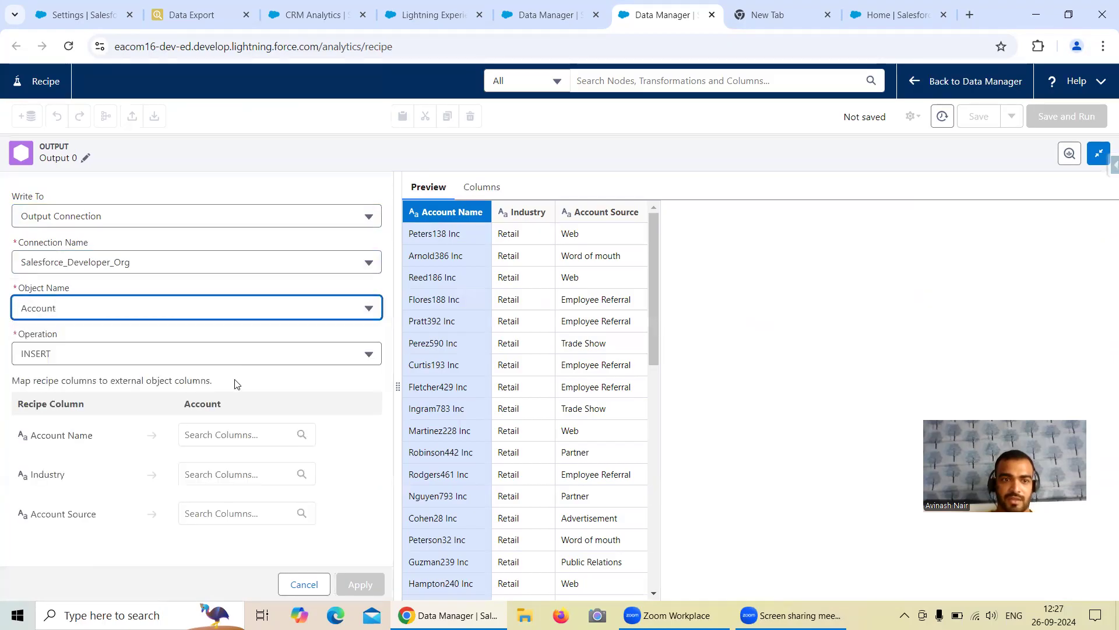
{"action": "left_click", "coordinate": [214, 436]}
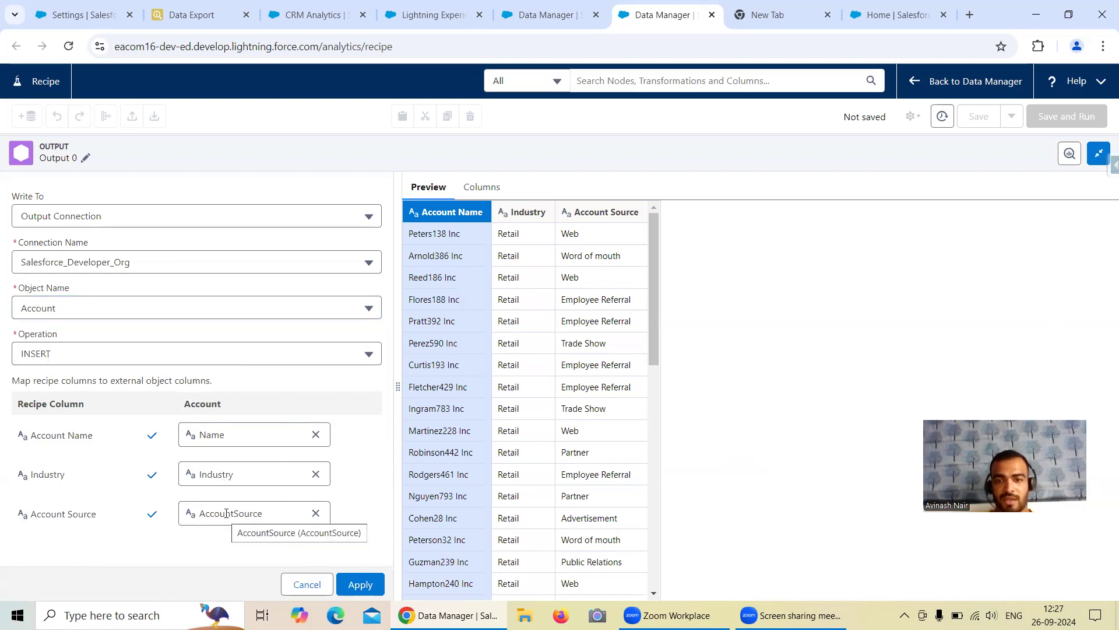
{"action": "left_click", "coordinate": [360, 584]}
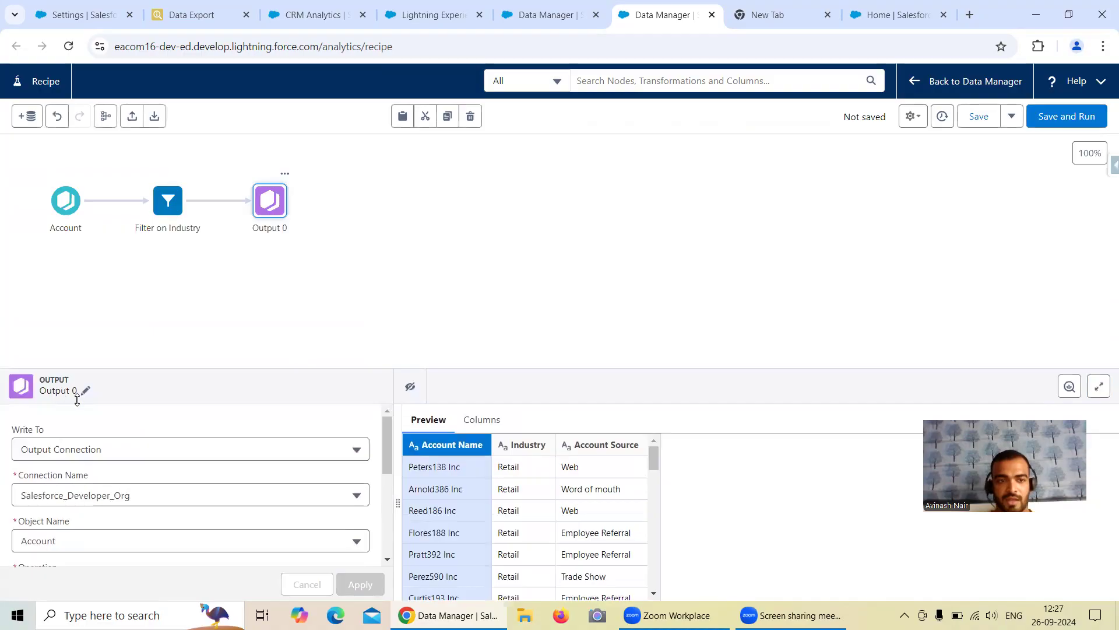
Step: Rename the output node to 'Output to External Salesforce Account'
{"action": "left_click", "coordinate": [86, 390]}
{"action": "key", "text": "BackSpace"}
{"action": "type", "text": "to Ezternal Account"}
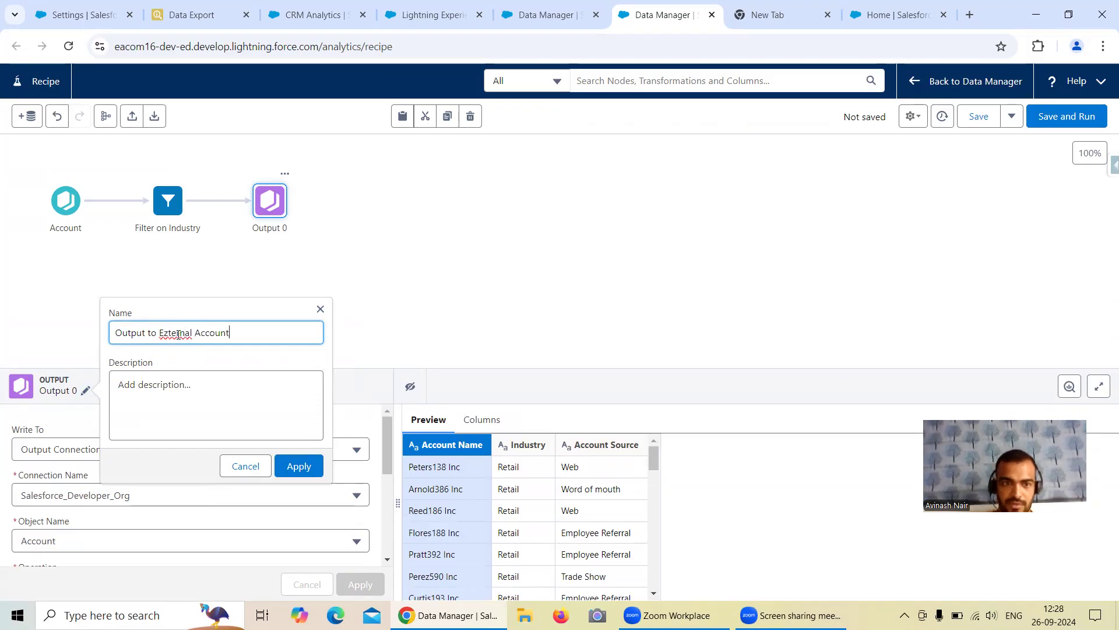
{"action": "left_click", "coordinate": [169, 331]}
{"action": "key", "text": "BackSpace"}
{"action": "type", "text": "x"}
{"action": "left_click", "coordinate": [195, 333]}
{"action": "type", "text": "Salesforce"}
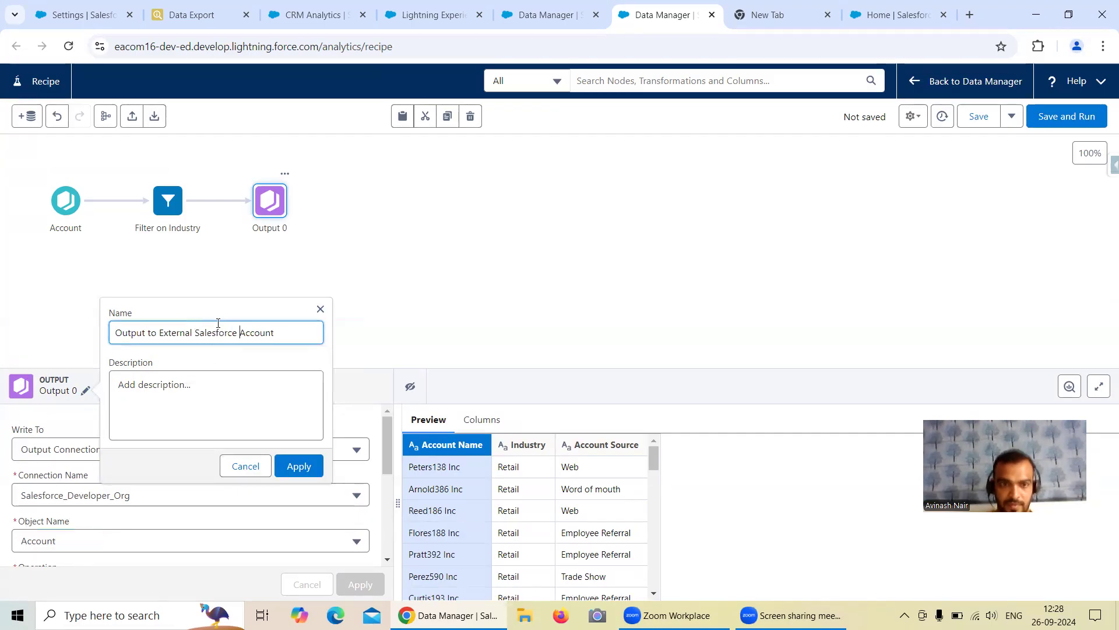
{"action": "left_click", "coordinate": [298, 465]}
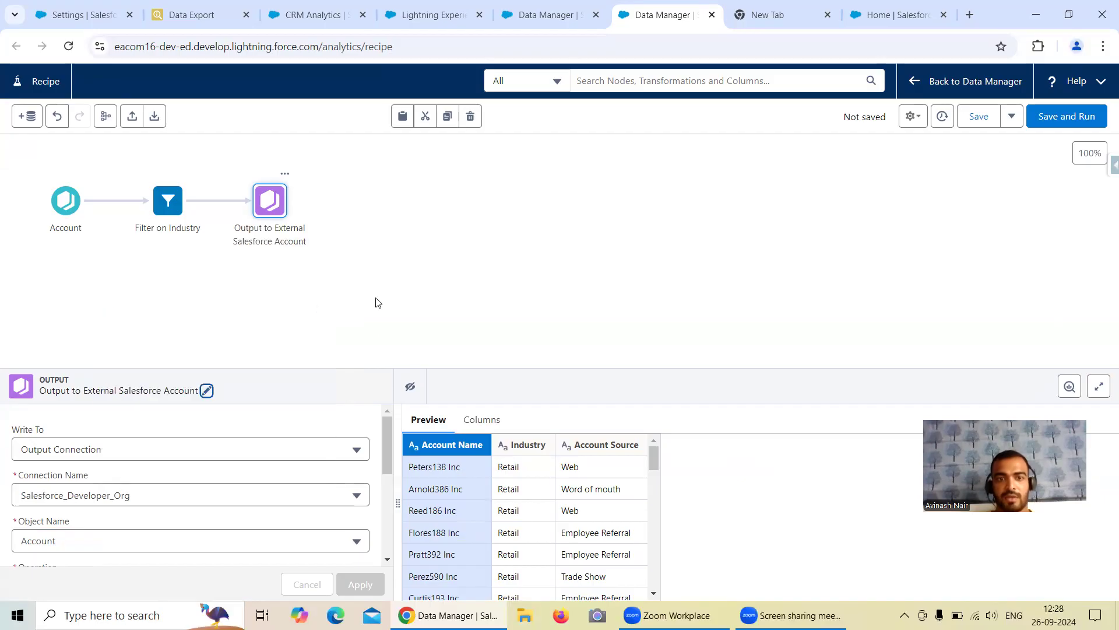
{"action": "left_click", "coordinate": [892, 14]}
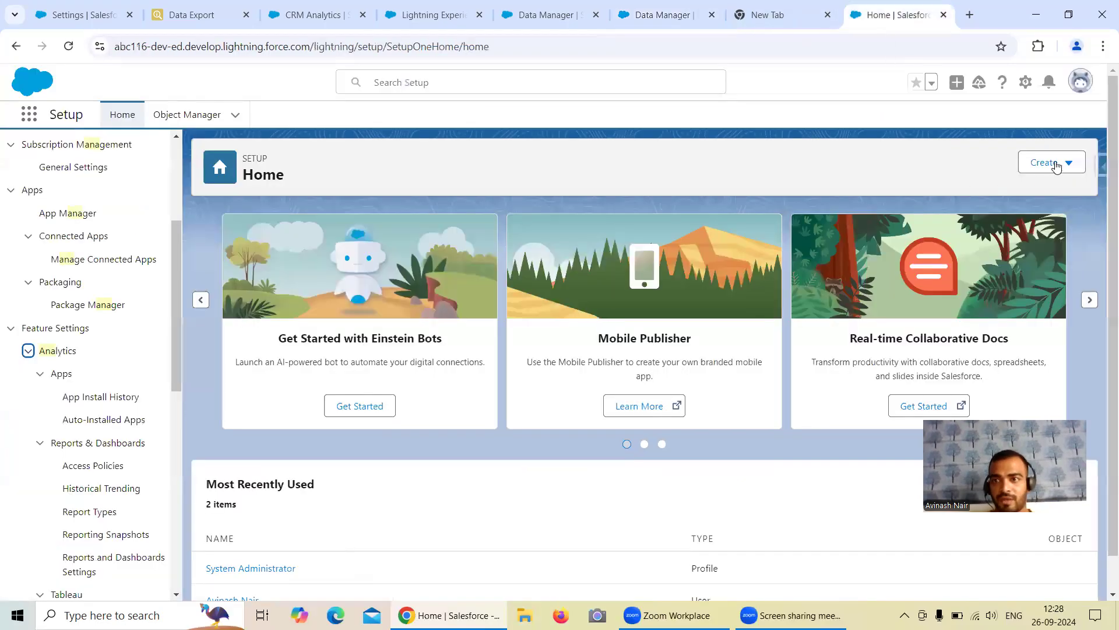
Step: In a new Data Export tab, drop the Retail filter and export all 13 Accounts in the other org
{"action": "left_click", "coordinate": [1100, 169]}
{"action": "right_click", "coordinate": [995, 400]}
{"action": "left_click", "coordinate": [914, 415]}
{"action": "left_click", "coordinate": [903, 15]}
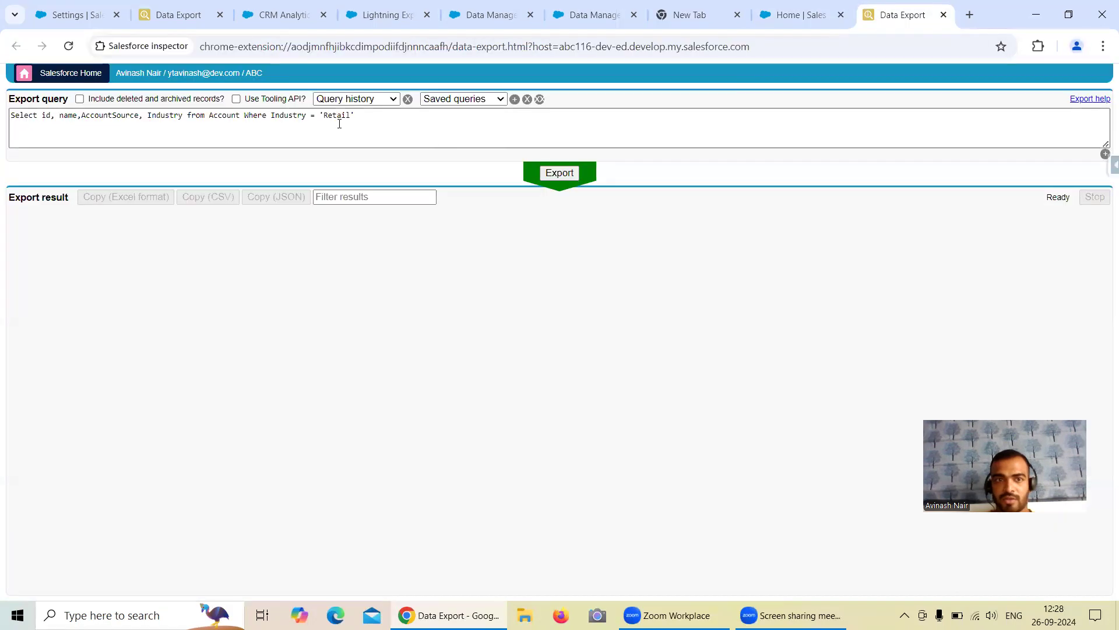
{"action": "left_click_drag", "start_coordinate": [365, 116], "coordinate": [244, 120]}
{"action": "key", "text": "BackSpace"}
{"action": "key", "text": "BackSpace"}
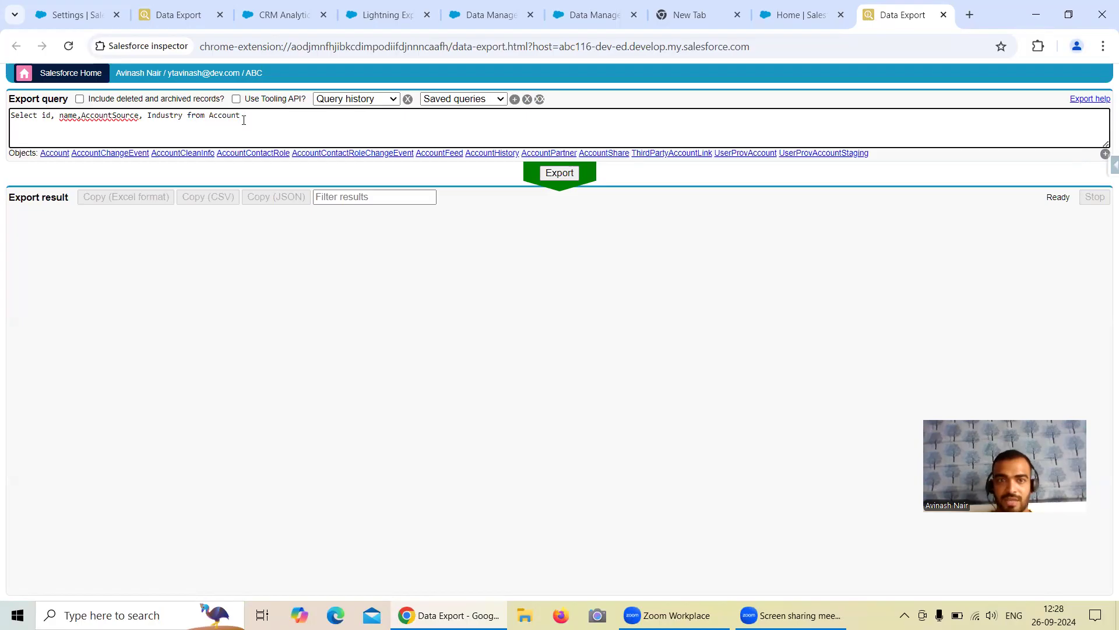
{"action": "left_click", "coordinate": [552, 180]}
{"action": "left_click", "coordinate": [558, 174]}
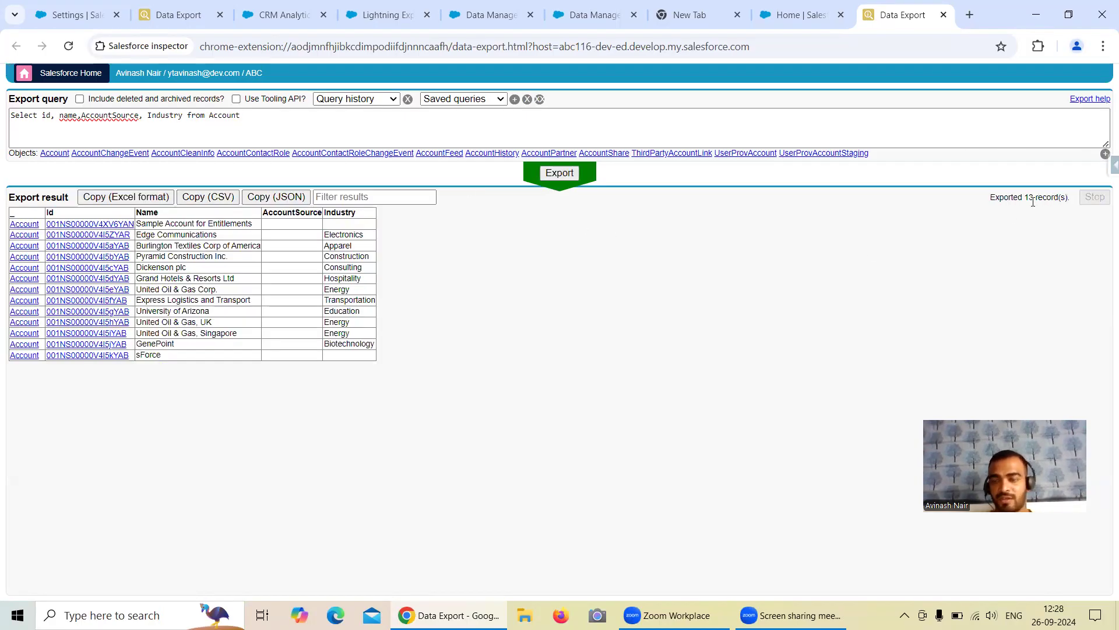
Step: Return to the Retail export and highlight its 44-record count
{"action": "left_click", "coordinate": [138, 116]}
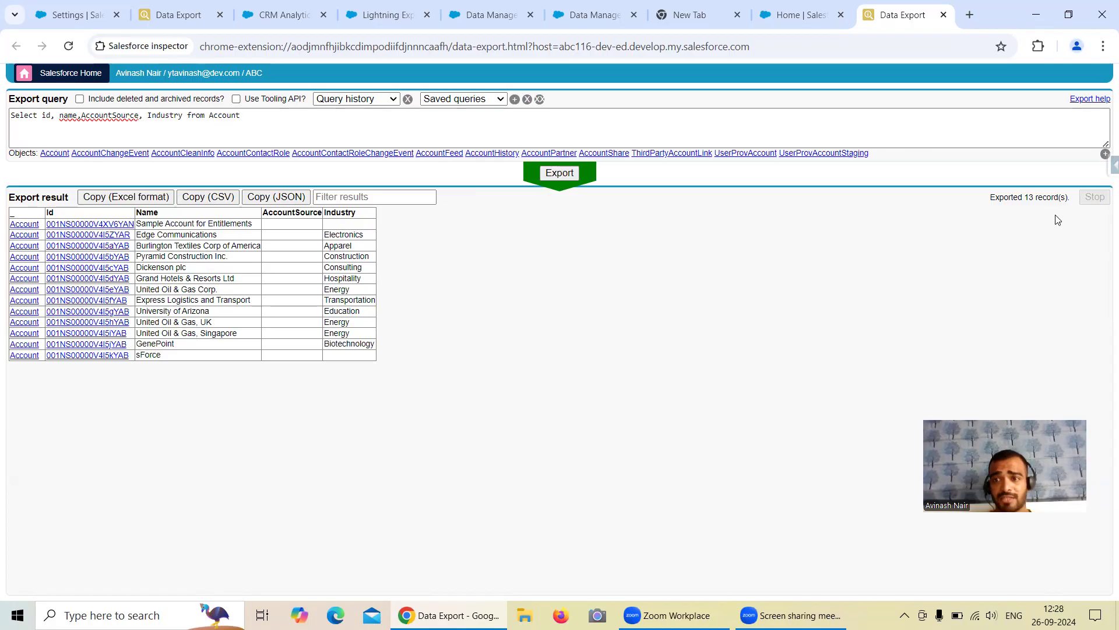
{"action": "left_click", "coordinate": [178, 14]}
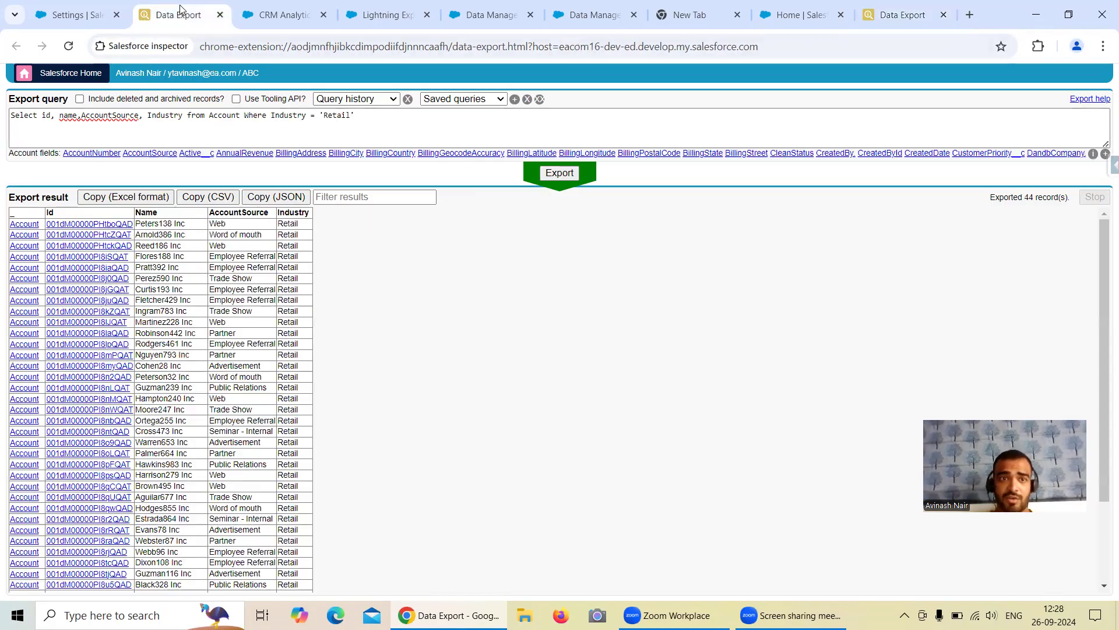
{"action": "left_click_drag", "start_coordinate": [1036, 197], "coordinate": [1030, 197]}
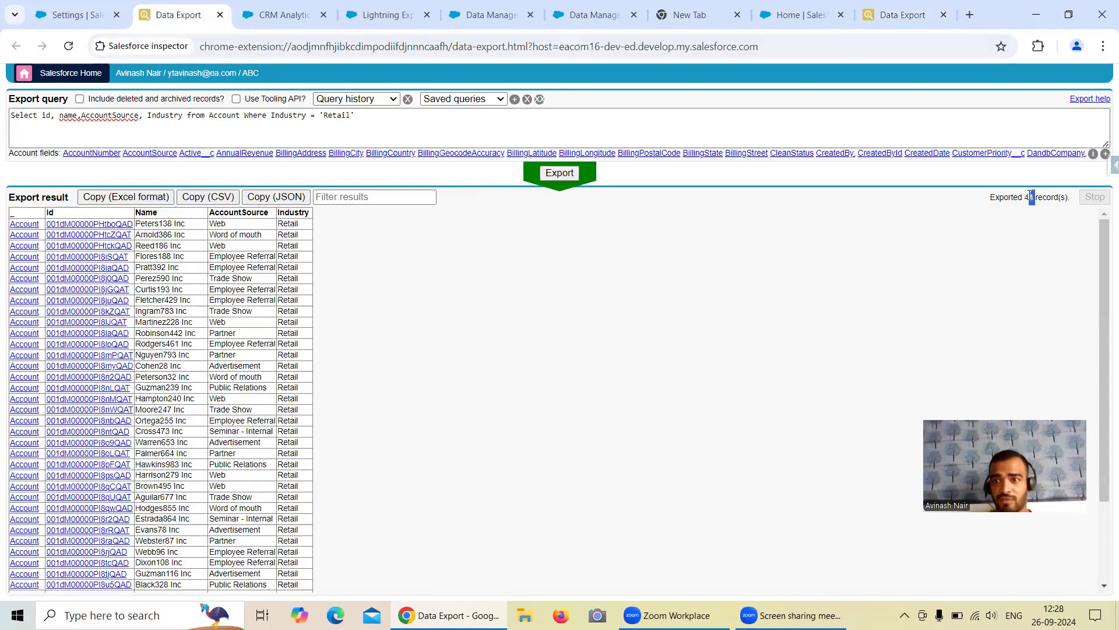
{"action": "left_click", "coordinate": [151, 615]}
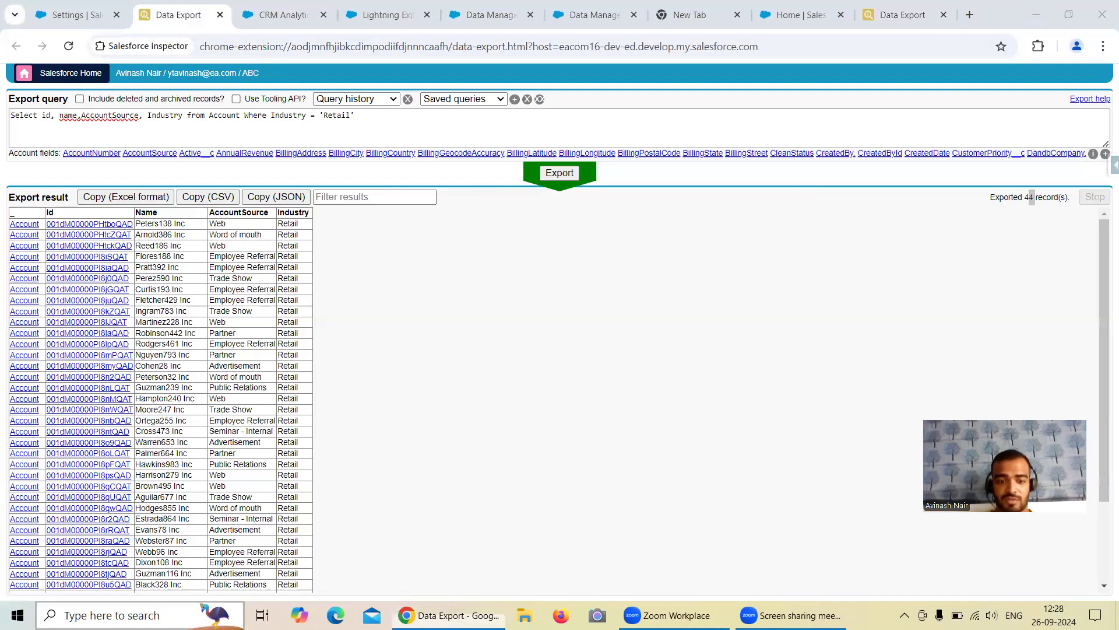
{"action": "type", "text": "a"}
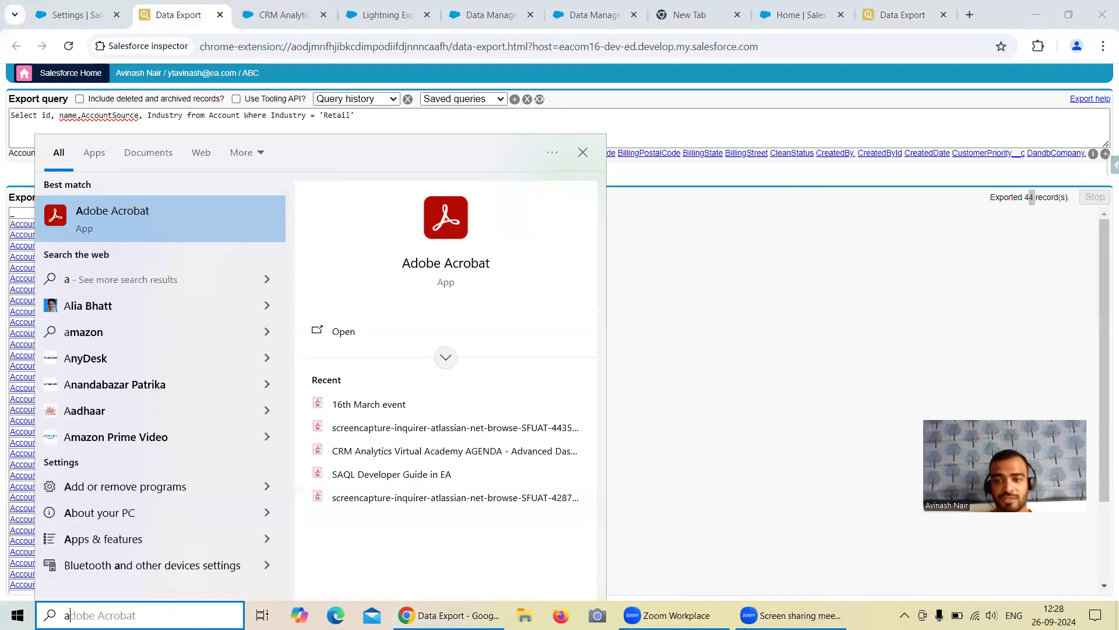
Step: Open Calculator and compute 13 + 44 = 57 from the two export record counts
{"action": "key", "text": "BackSpace"}
{"action": "type", "text": "ca"}
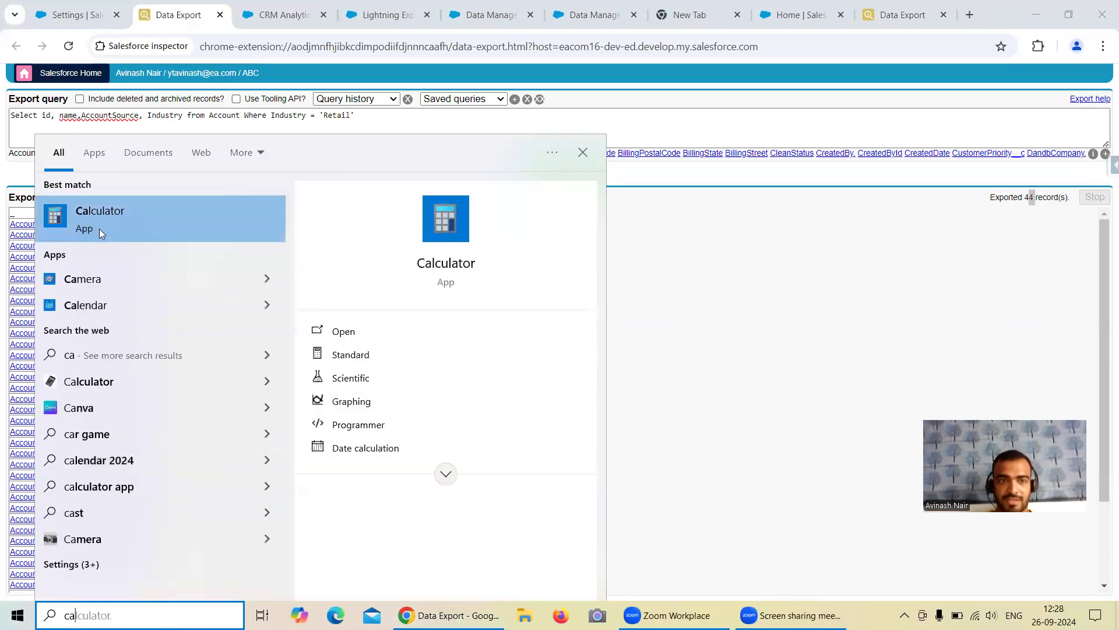
{"action": "left_click", "coordinate": [185, 231]}
{"action": "left_click", "coordinate": [902, 14]}
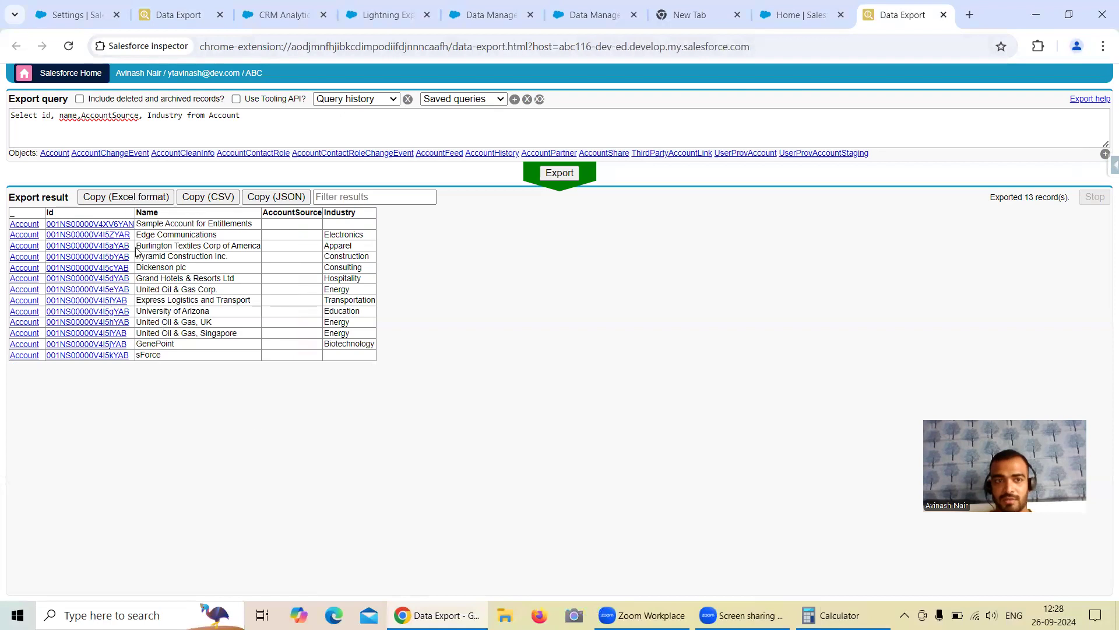
{"action": "left_click", "coordinate": [830, 615]}
{"action": "left_click", "coordinate": [832, 439]}
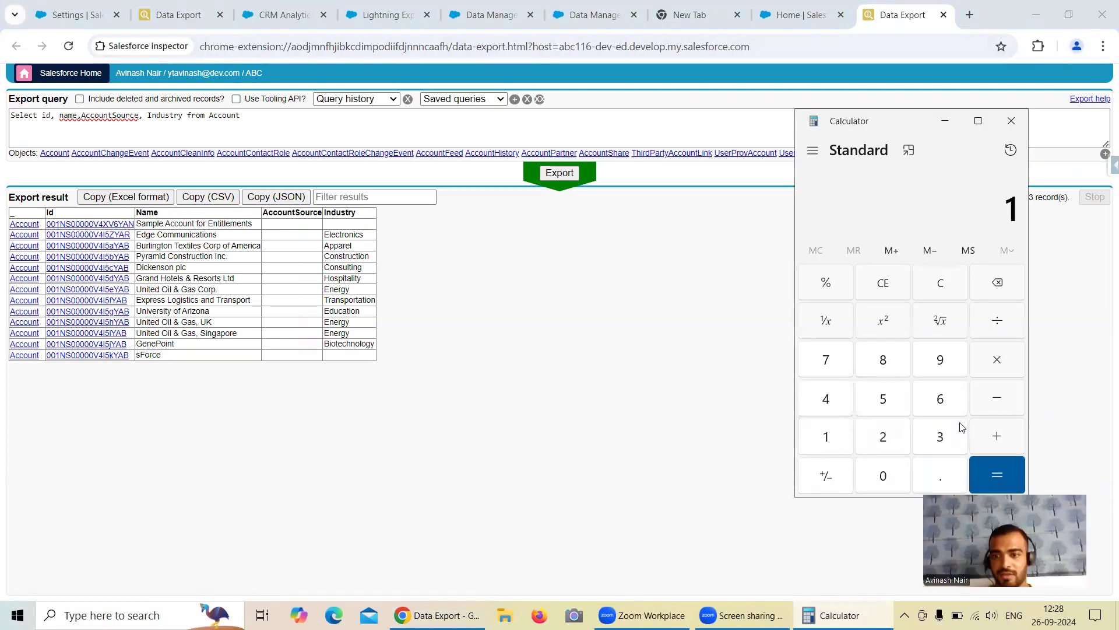
{"action": "type", "text": "3+"}
{"action": "left_click", "coordinate": [173, 16]}
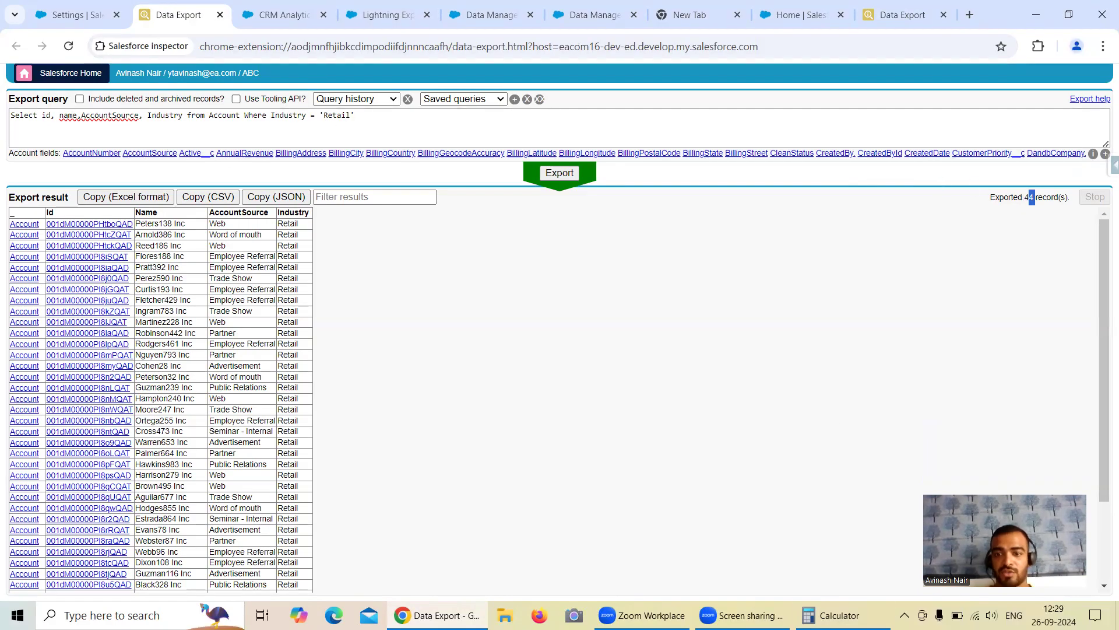
{"action": "left_click", "coordinate": [831, 615]}
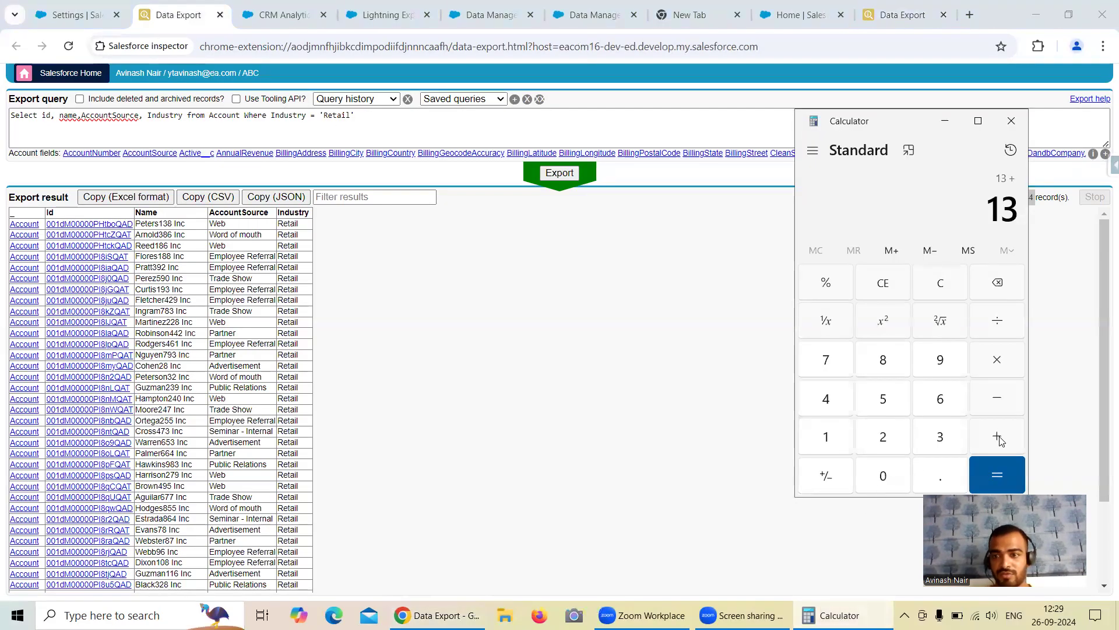
{"action": "double_click", "coordinate": [828, 400]}
{"action": "left_click", "coordinate": [998, 473]}
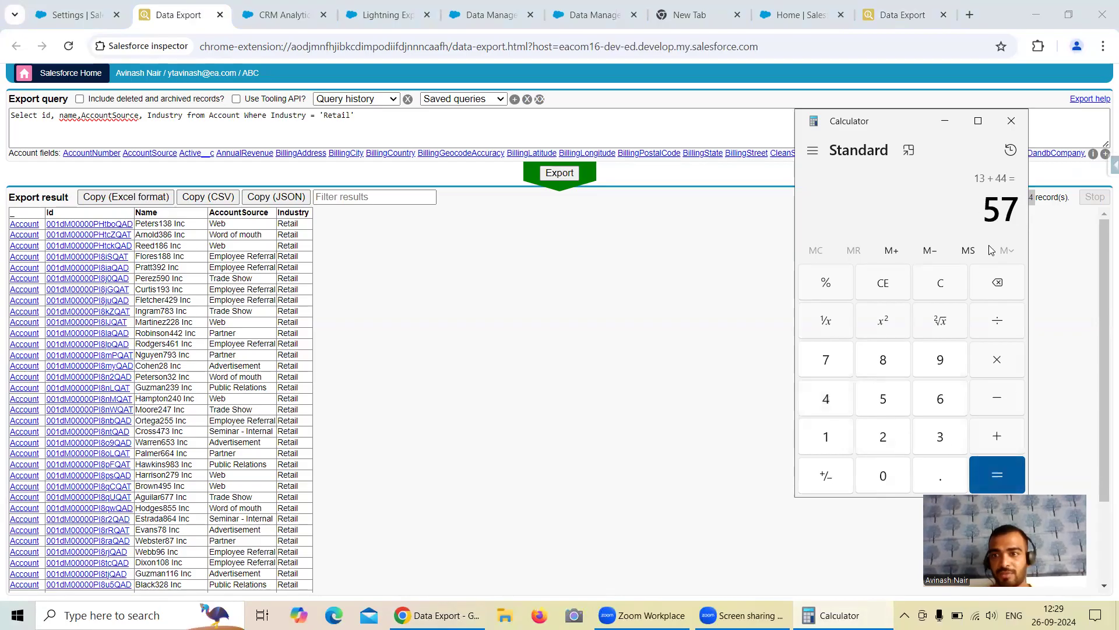
Step: Recheck the 13- and 44-record exports against the Calculator total of 57
{"action": "left_click", "coordinate": [945, 120]}
{"action": "left_click", "coordinate": [902, 24]}
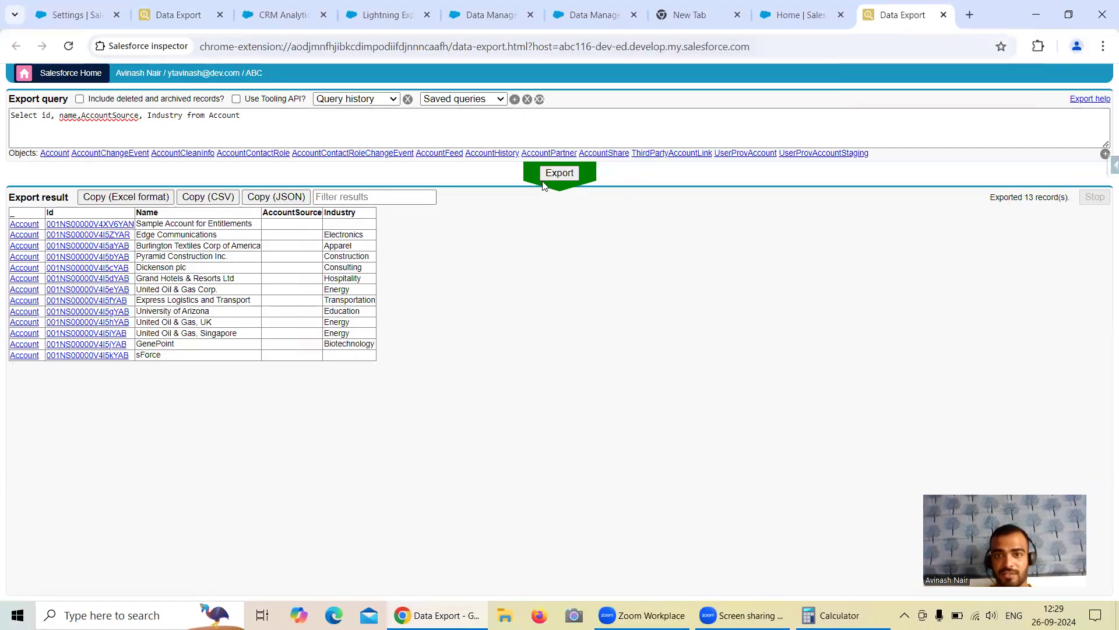
{"action": "left_click", "coordinate": [833, 615]}
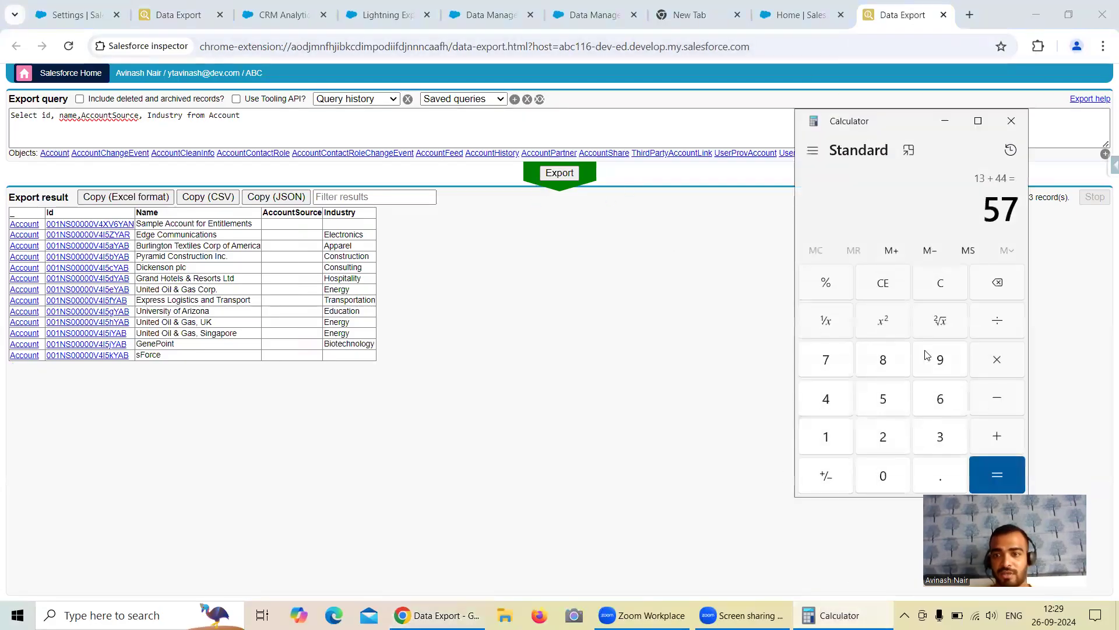
{"action": "left_click", "coordinate": [945, 123]}
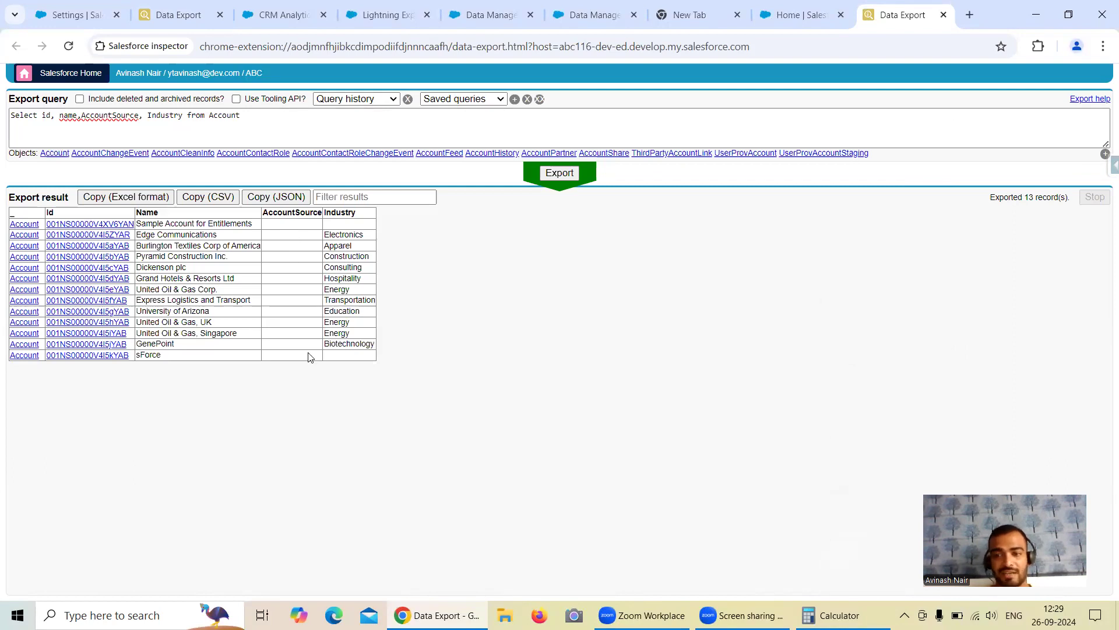
{"action": "left_click", "coordinate": [159, 19]}
{"action": "scroll", "coordinate": [343, 309], "scroll_direction": "down", "scroll_amount": 3}
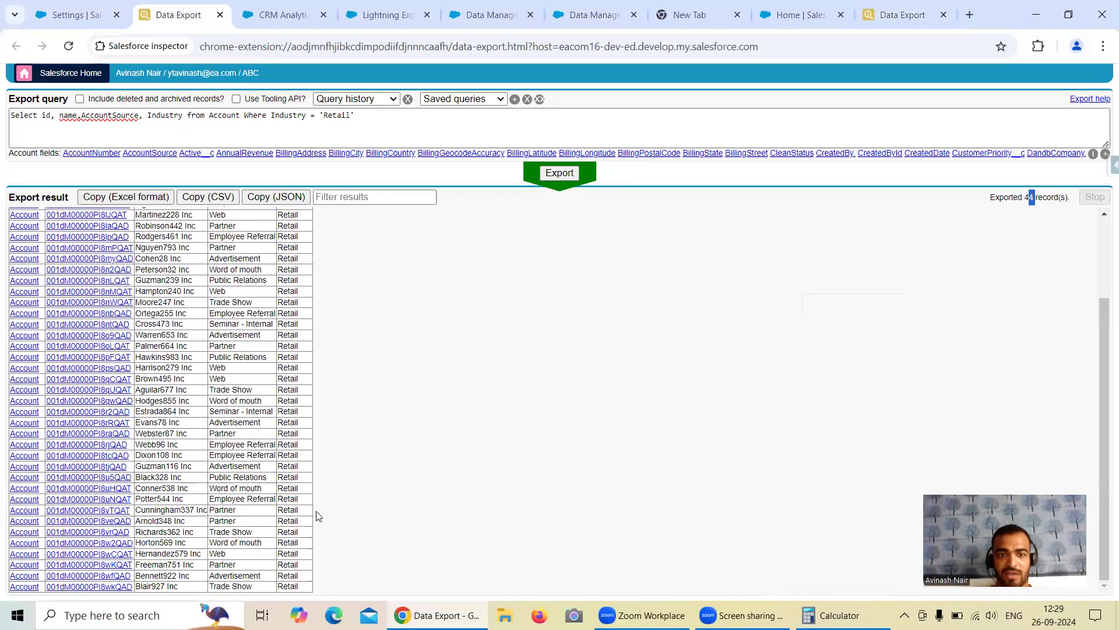
{"action": "scroll", "coordinate": [314, 510], "scroll_direction": "up", "scroll_amount": 3}
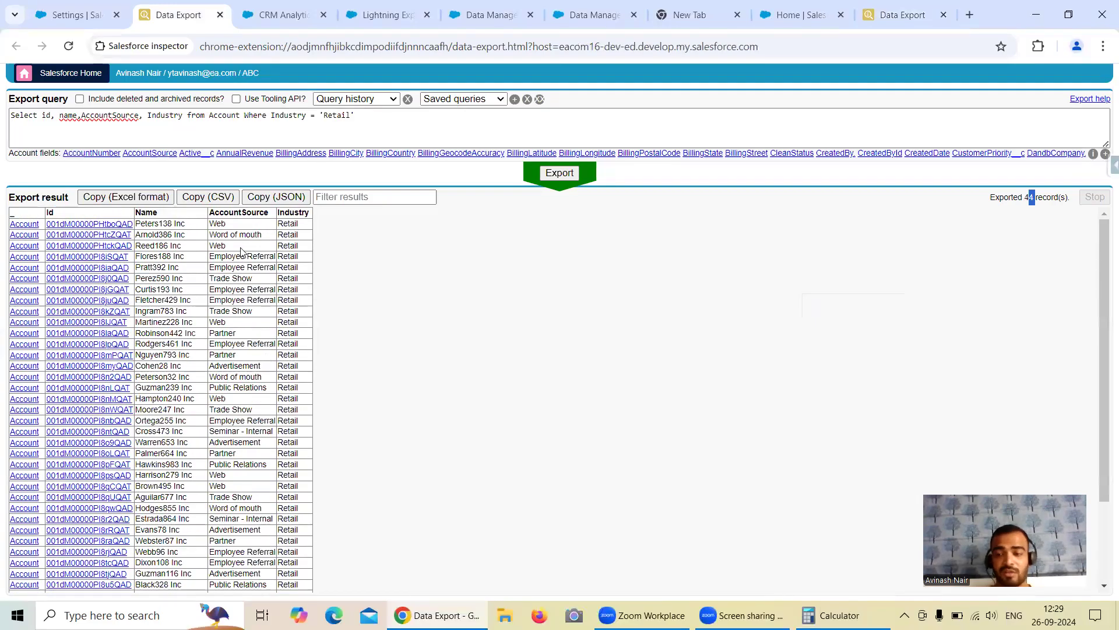
{"action": "left_click", "coordinate": [862, 23]}
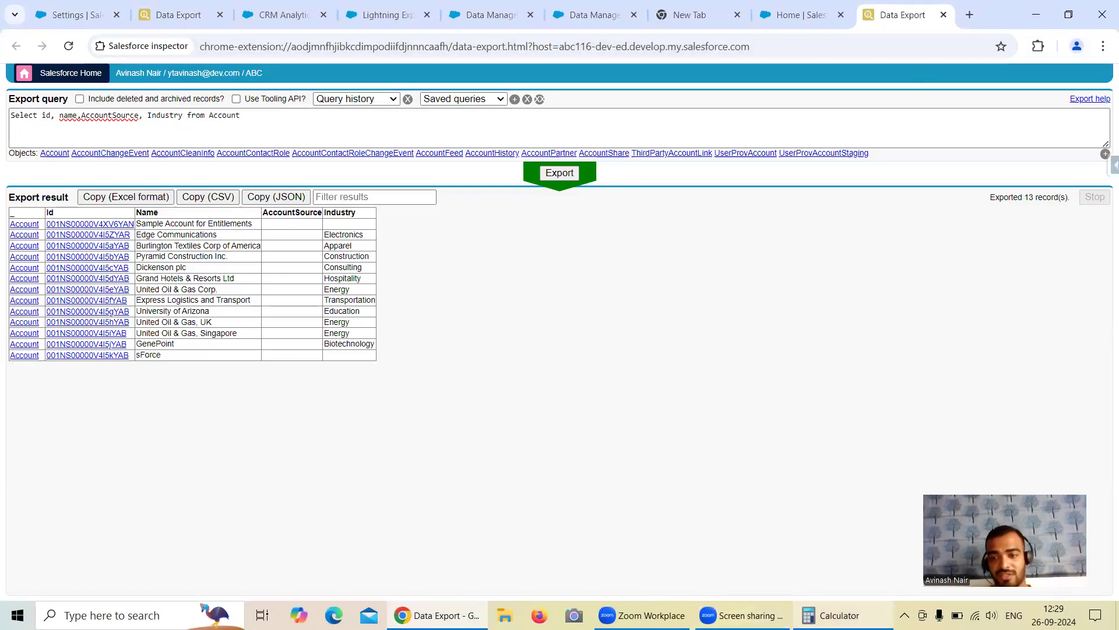
{"action": "left_click", "coordinate": [833, 615]}
{"action": "left_click", "coordinate": [834, 615]}
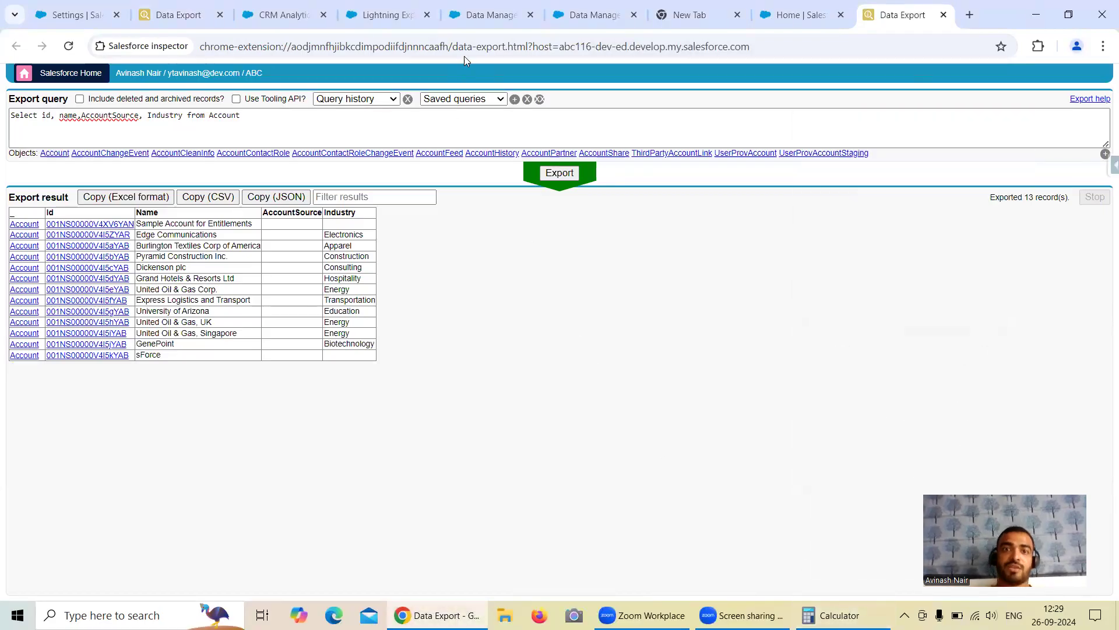
Step: Save and run the recipe as 'Free Session 6', then refresh the Monitor to confirm it succeeded
{"action": "left_click", "coordinate": [469, 24]}
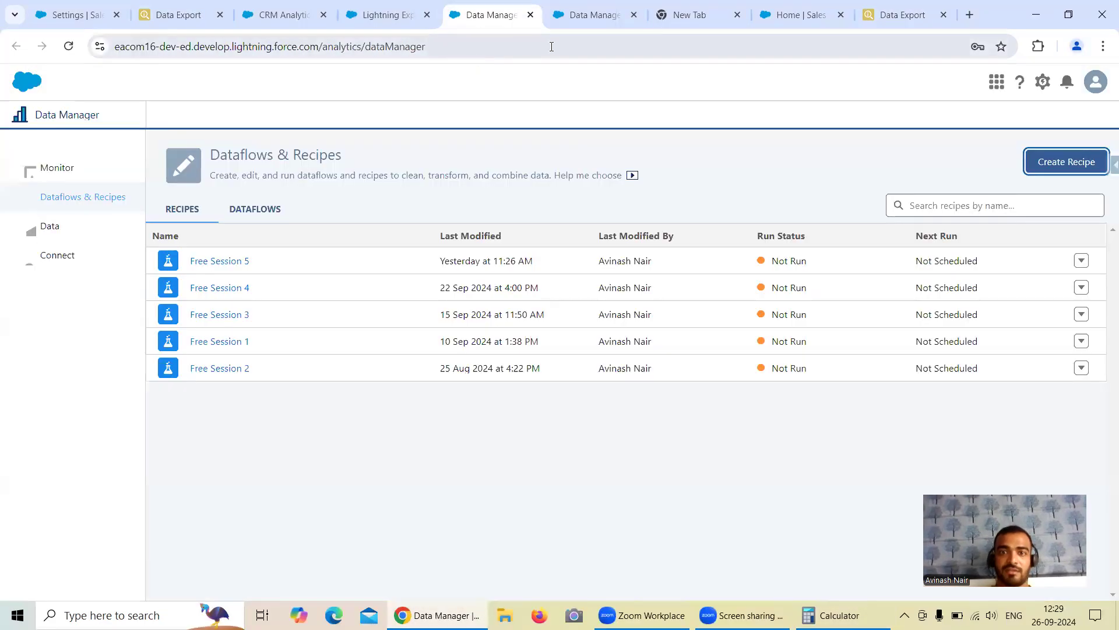
{"action": "left_click", "coordinate": [578, 23]}
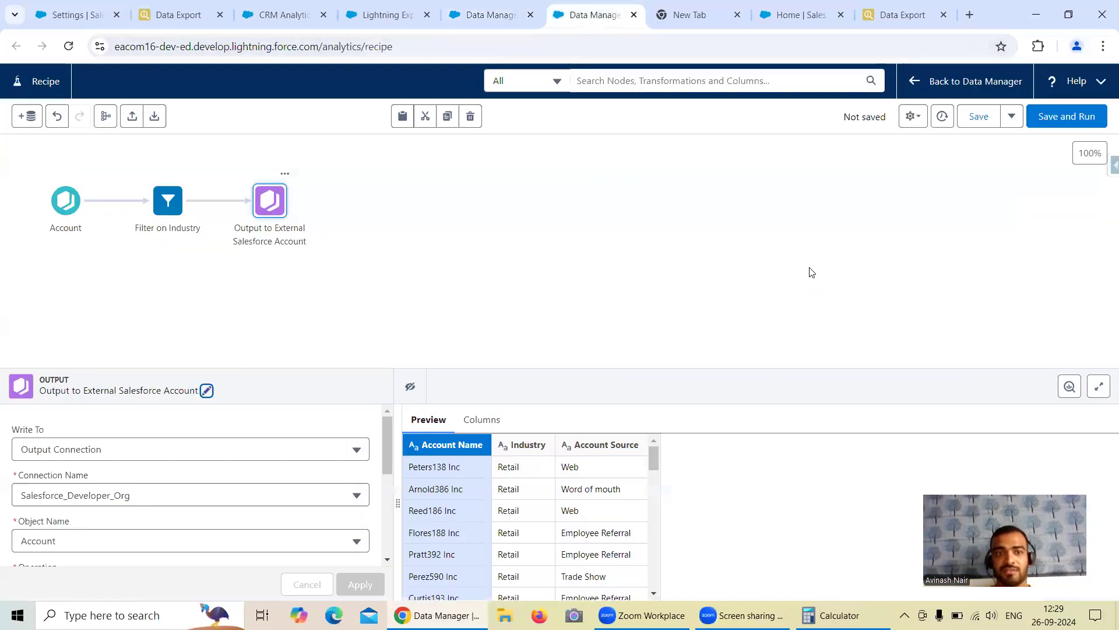
{"action": "left_click", "coordinate": [1059, 120]}
{"action": "left_click", "coordinate": [506, 307]}
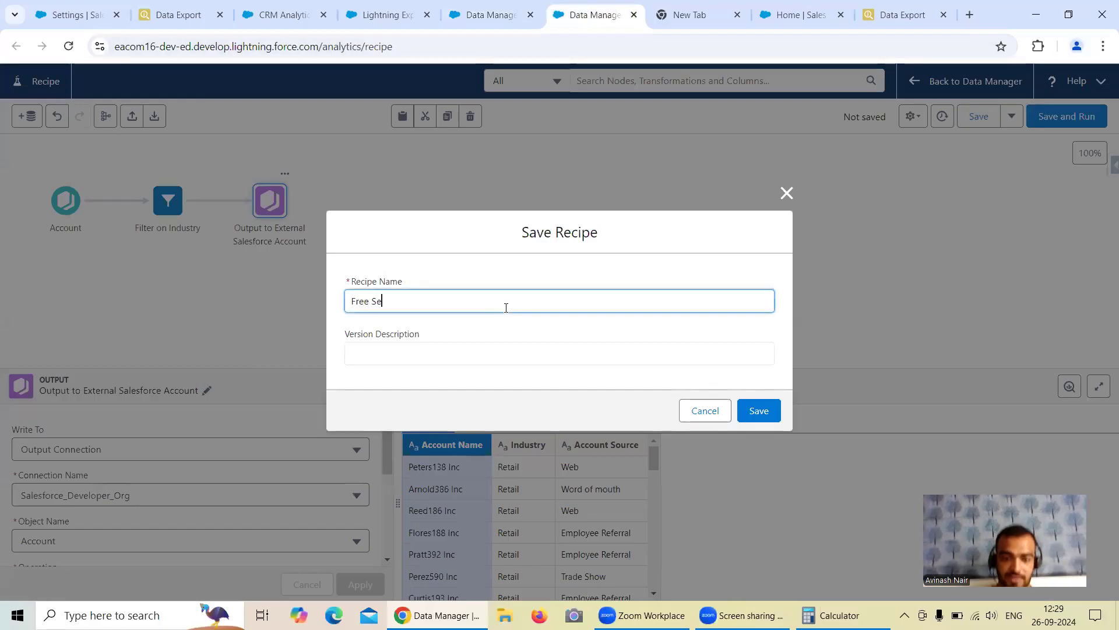
{"action": "type", "text": "Free Session 6"}
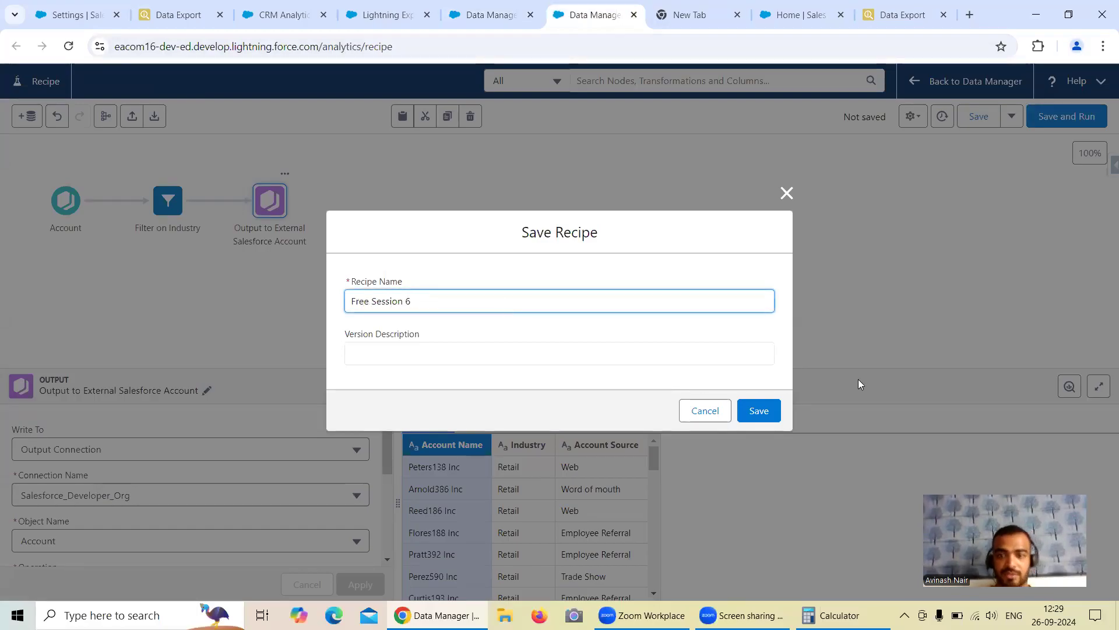
{"action": "left_click", "coordinate": [757, 410]}
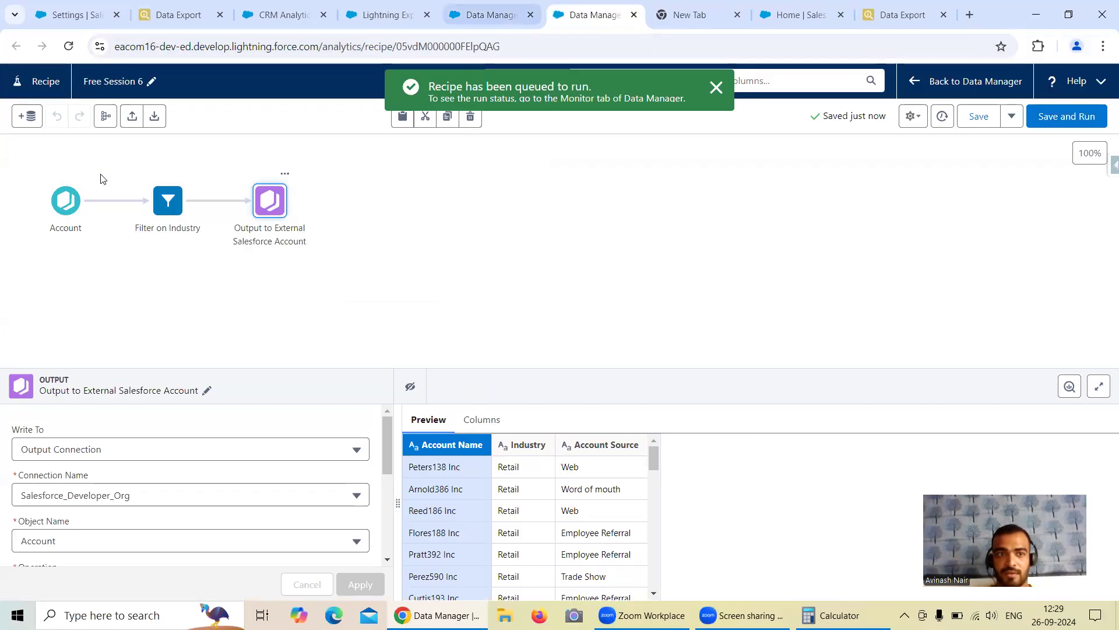
{"action": "left_click", "coordinate": [490, 16]}
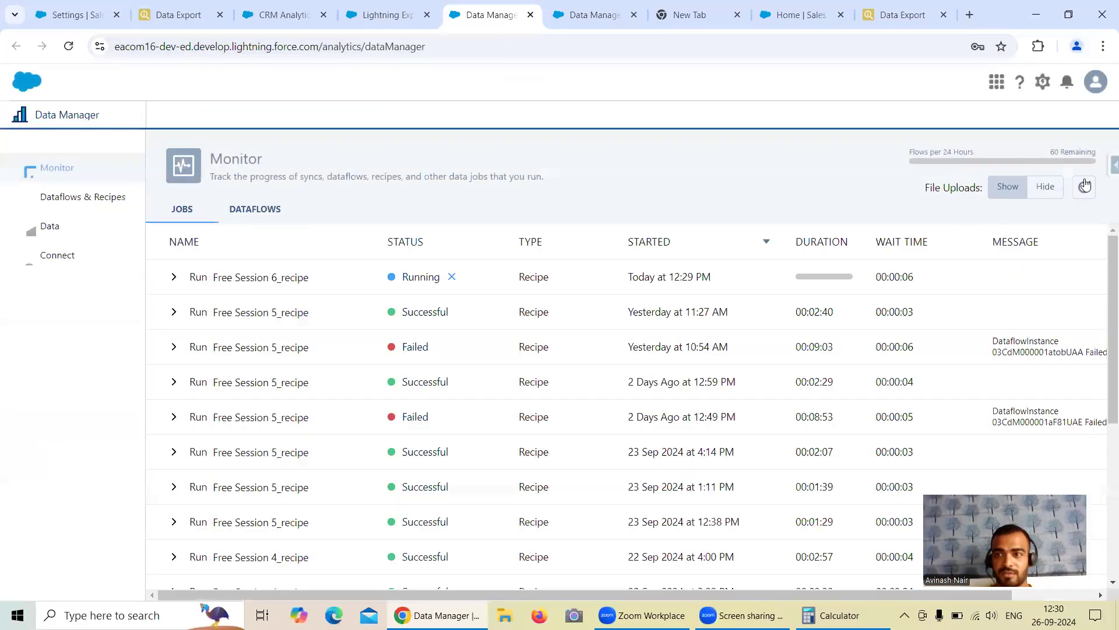
{"action": "left_click", "coordinate": [1084, 187]}
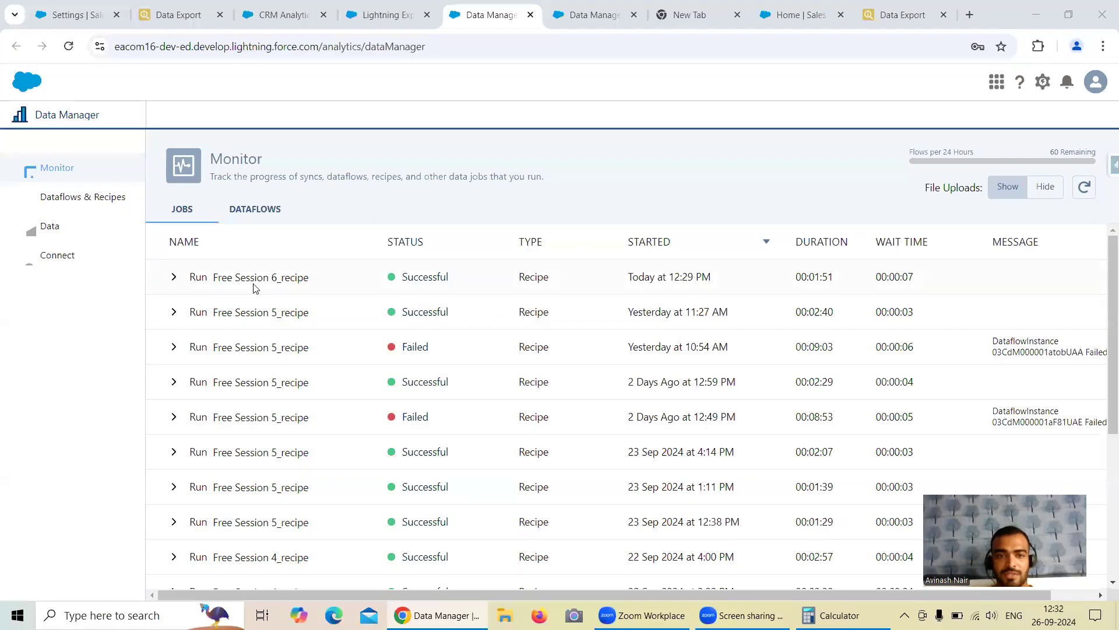
Step: Rerun the target org's Account query and check the 57 accounts against 13 + 44 in Calculator
{"action": "left_click", "coordinate": [791, 21]}
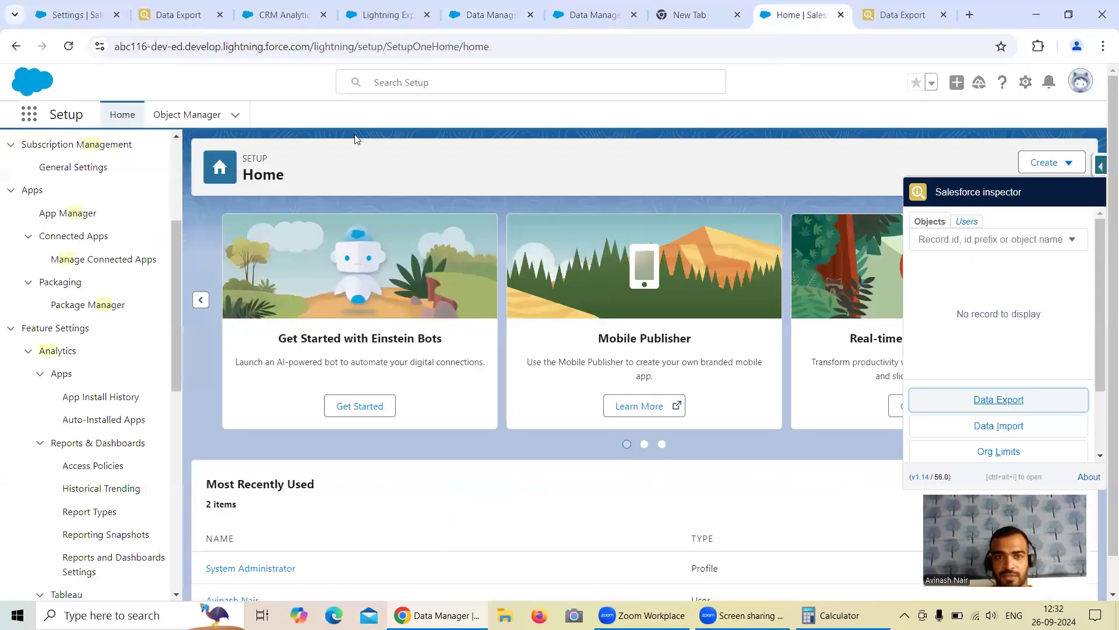
{"action": "left_click", "coordinate": [902, 14]}
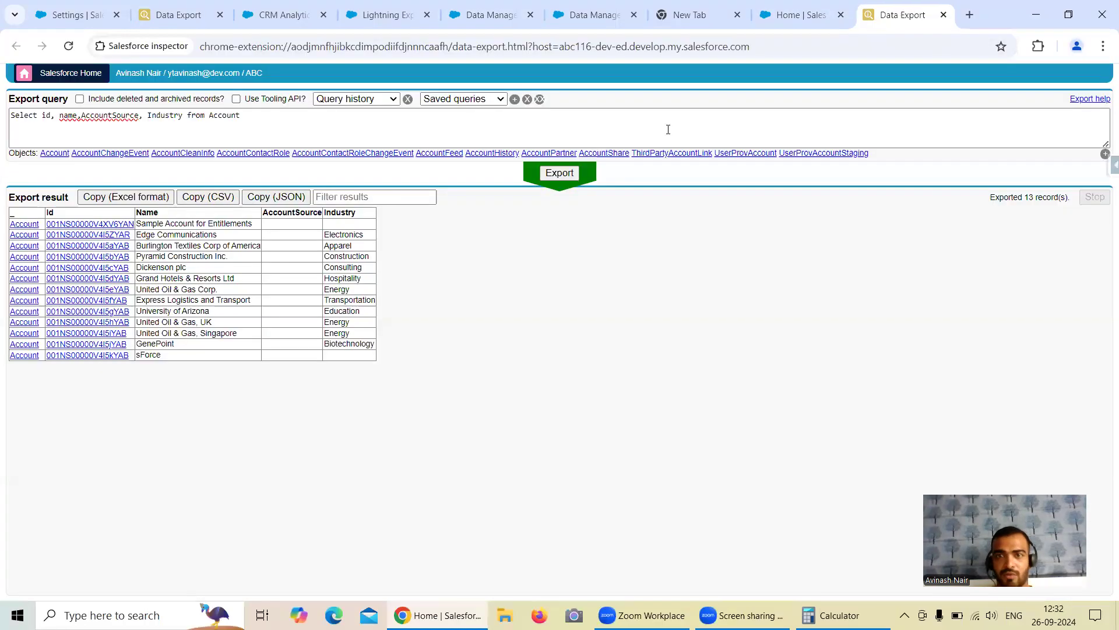
{"action": "left_click", "coordinate": [560, 175]}
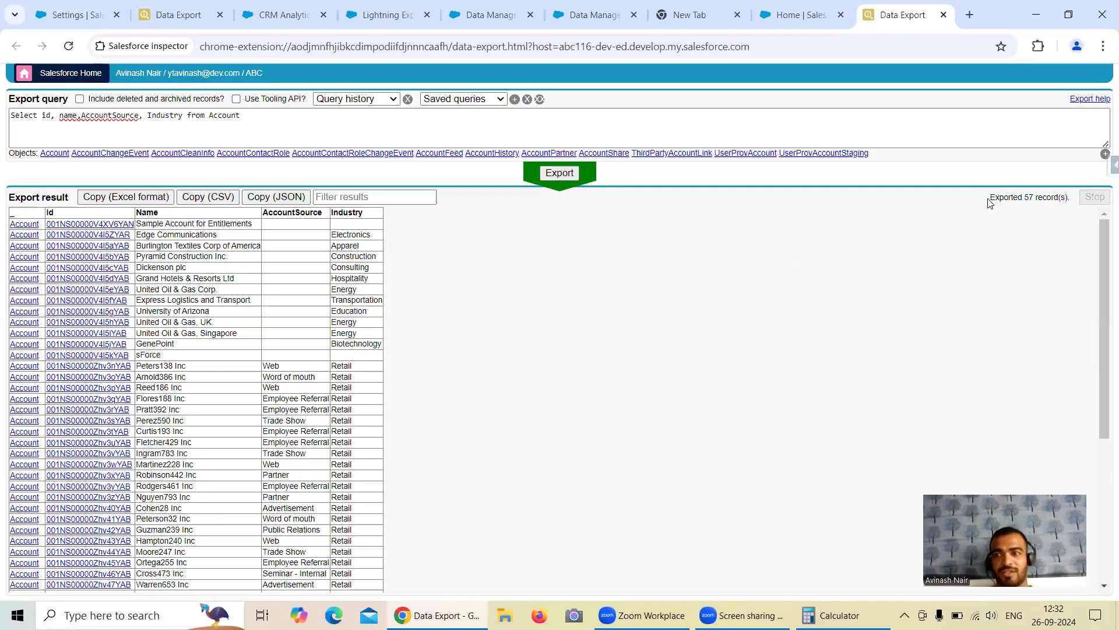
{"action": "left_click", "coordinate": [828, 615]}
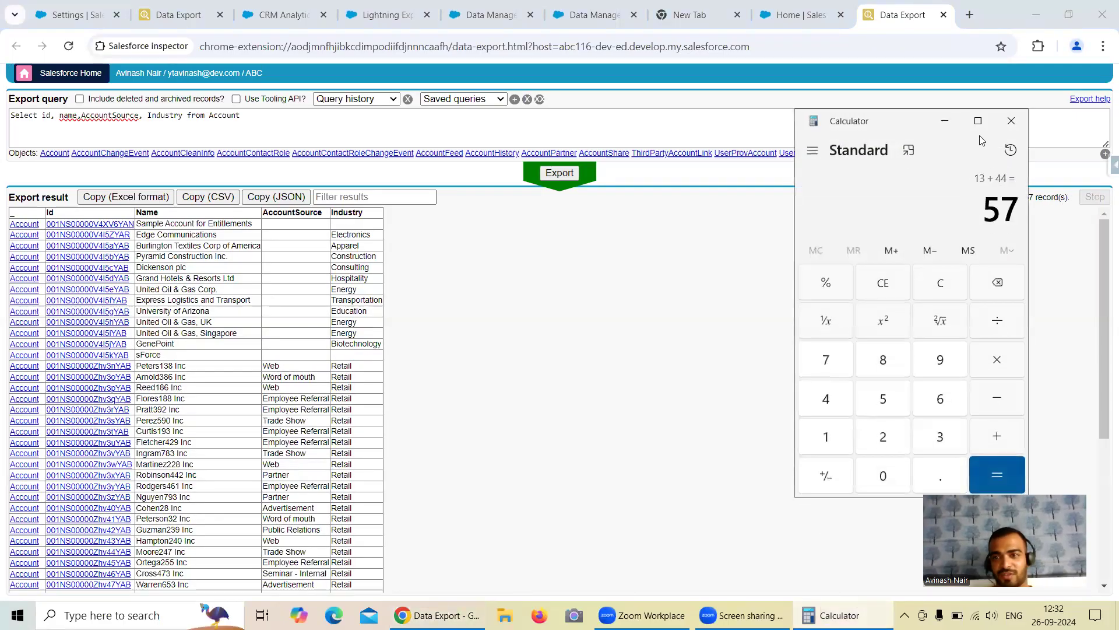
{"action": "left_click", "coordinate": [944, 125]}
{"action": "left_click_drag", "start_coordinate": [297, 356], "coordinate": [245, 247]}
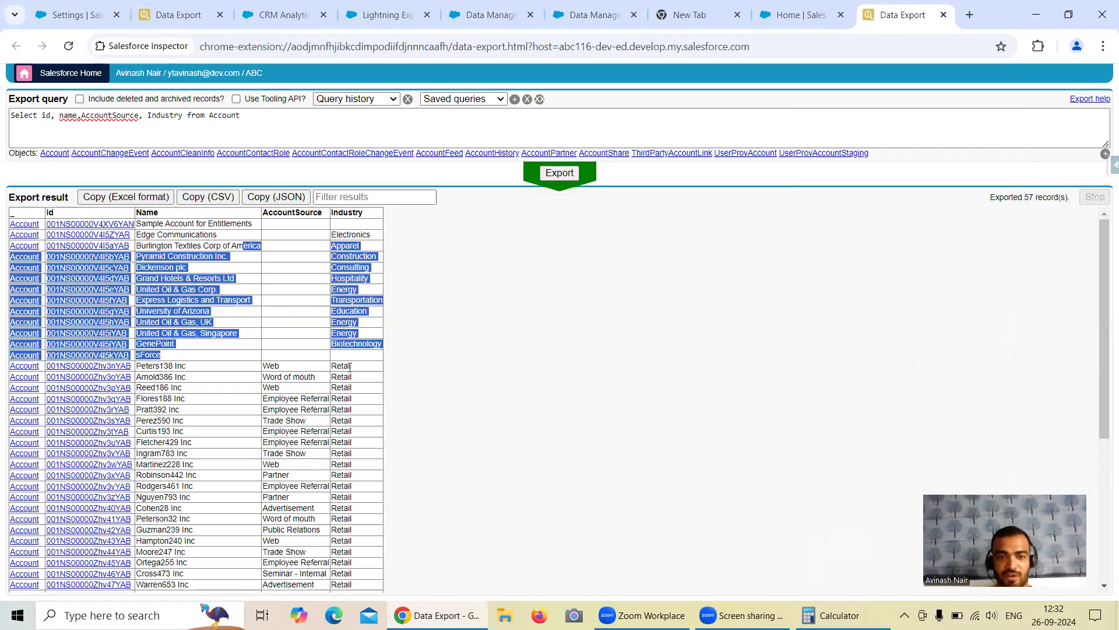
{"action": "scroll", "coordinate": [349, 367], "scroll_direction": "down", "scroll_amount": 4}
{"action": "scroll", "coordinate": [364, 372], "scroll_direction": "up", "scroll_amount": 4}
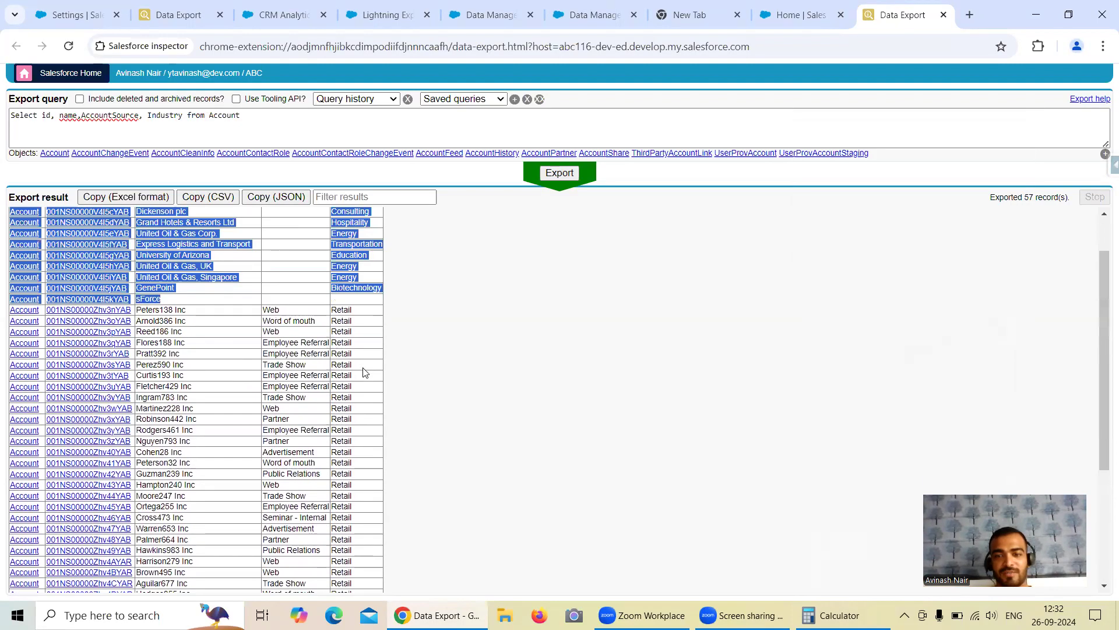
{"action": "key", "text": "alt+Tab"}
{"action": "key", "text": "alt+Tab"}
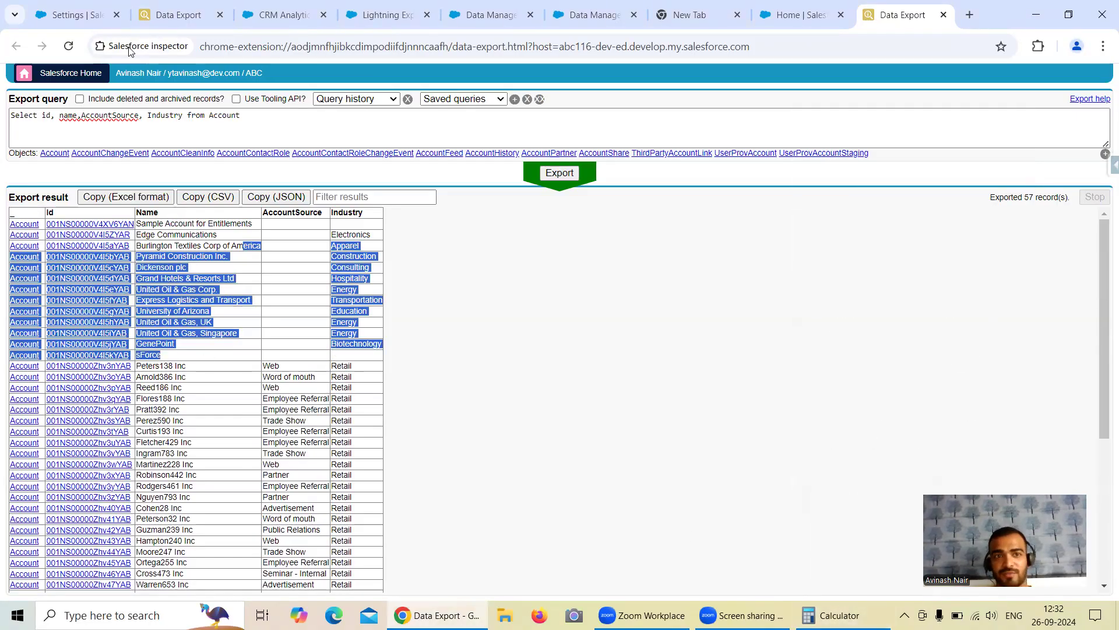
Step: Remove the Where Industry = 'Retail' clause from the source org's query and export all 1003 accounts
{"action": "left_click", "coordinate": [87, 15]}
{"action": "left_click", "coordinate": [180, 15]}
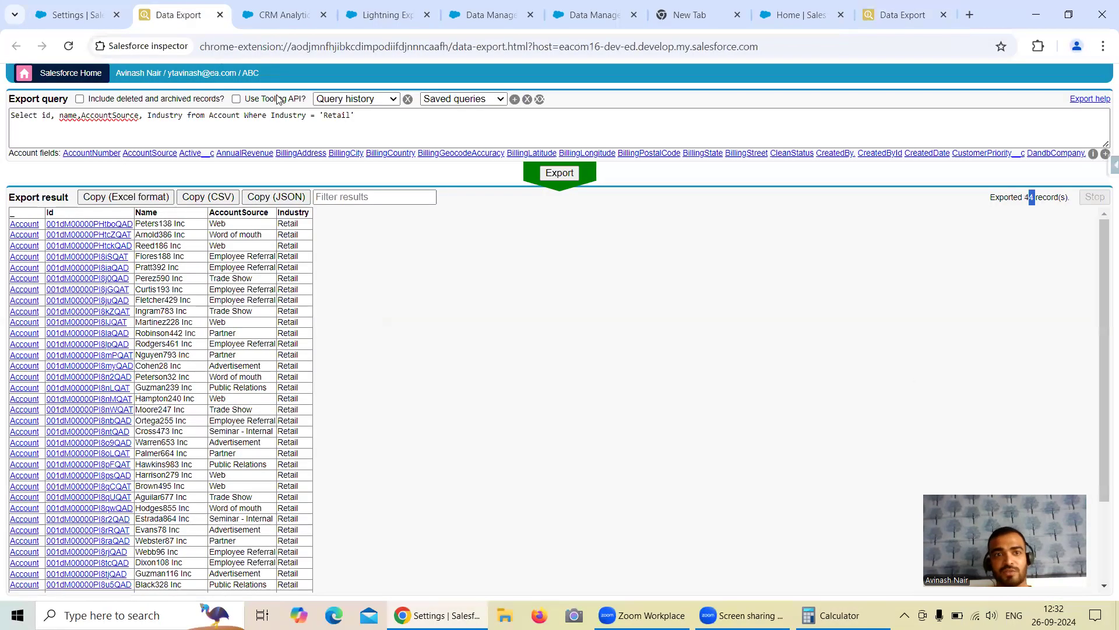
{"action": "left_click", "coordinate": [244, 117]}
{"action": "left_click", "coordinate": [420, 115], "text": "shift"}
{"action": "key", "text": "BackSpace"}
{"action": "left_click", "coordinate": [554, 180]}
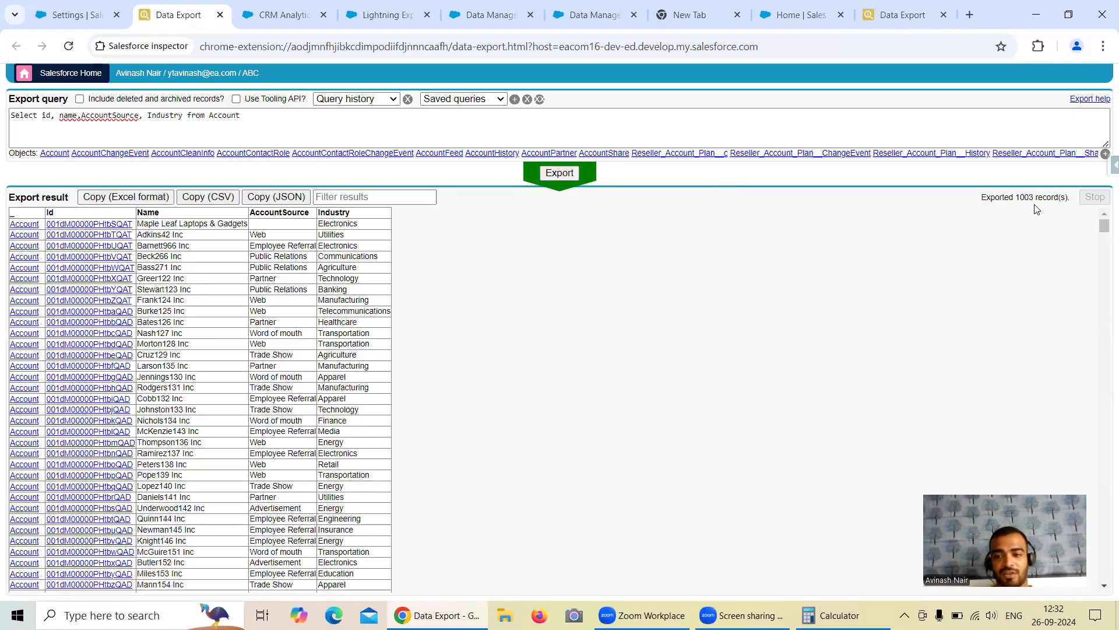
Step: Review the Free Session 6 recipe's Industry filter and output node connection settings
{"action": "left_click", "coordinate": [478, 21]}
{"action": "left_click", "coordinate": [570, 22]}
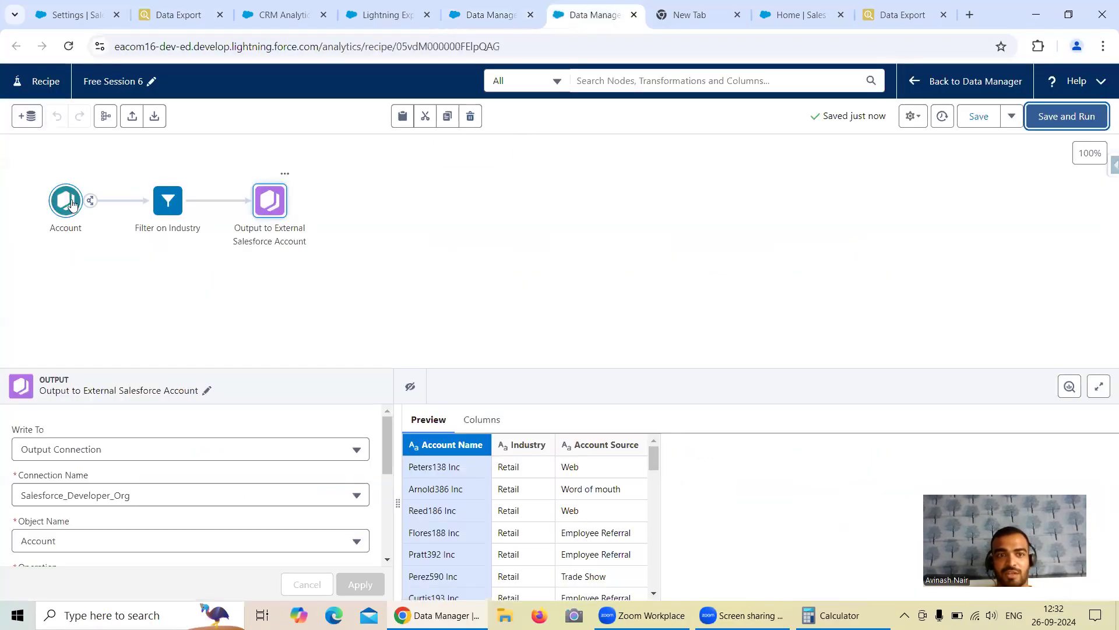
{"action": "left_click", "coordinate": [172, 209]}
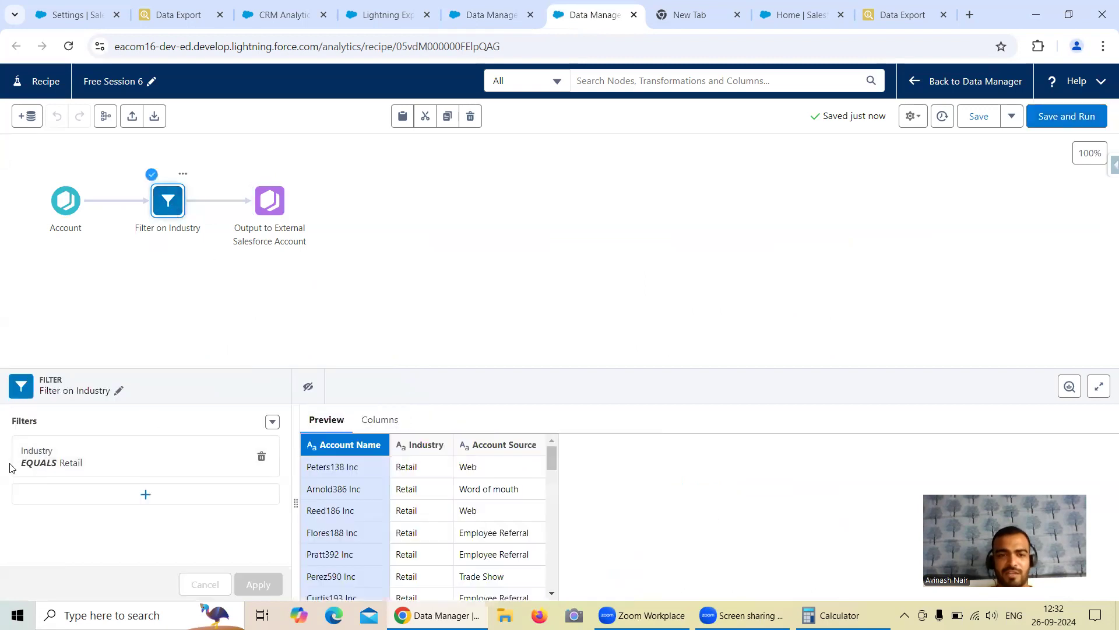
{"action": "left_click", "coordinate": [831, 615]}
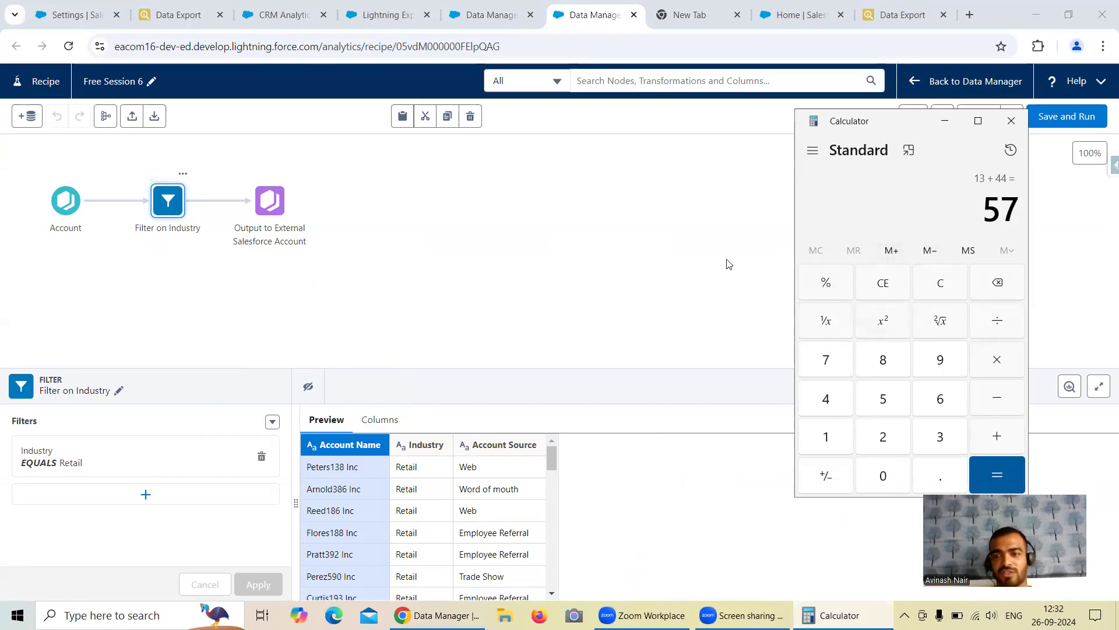
{"action": "left_click", "coordinate": [271, 214]}
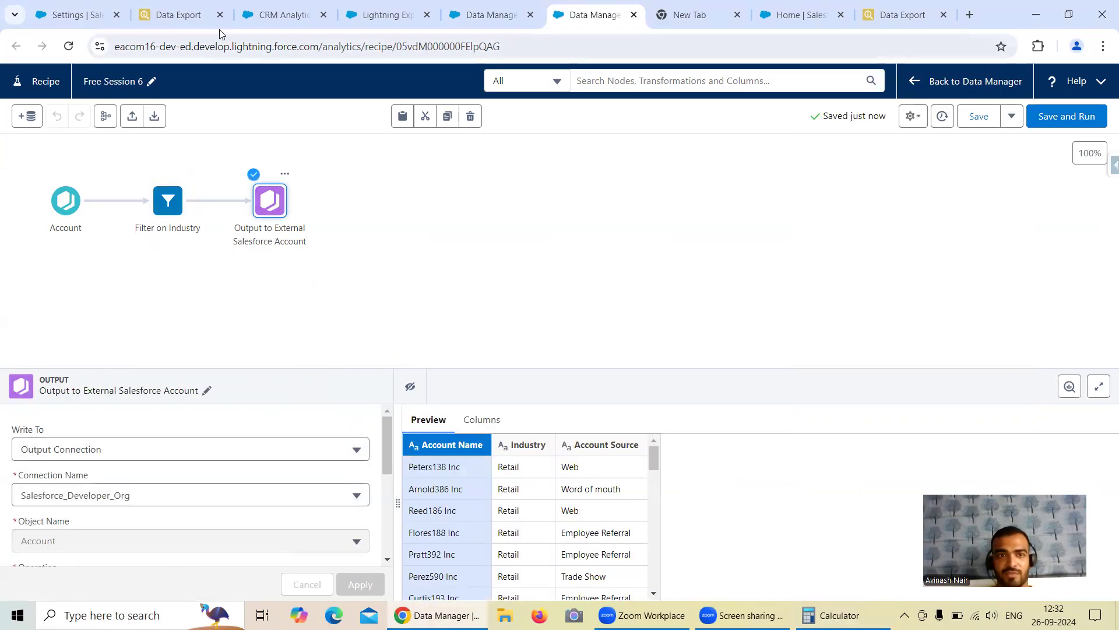
Step: Confirm 'Enable Salesforce output connection' is on in Analytics settings, then return to the job monitor
{"action": "left_click", "coordinate": [79, 18]}
{"action": "scroll", "coordinate": [367, 348], "scroll_direction": "up", "scroll_amount": 2}
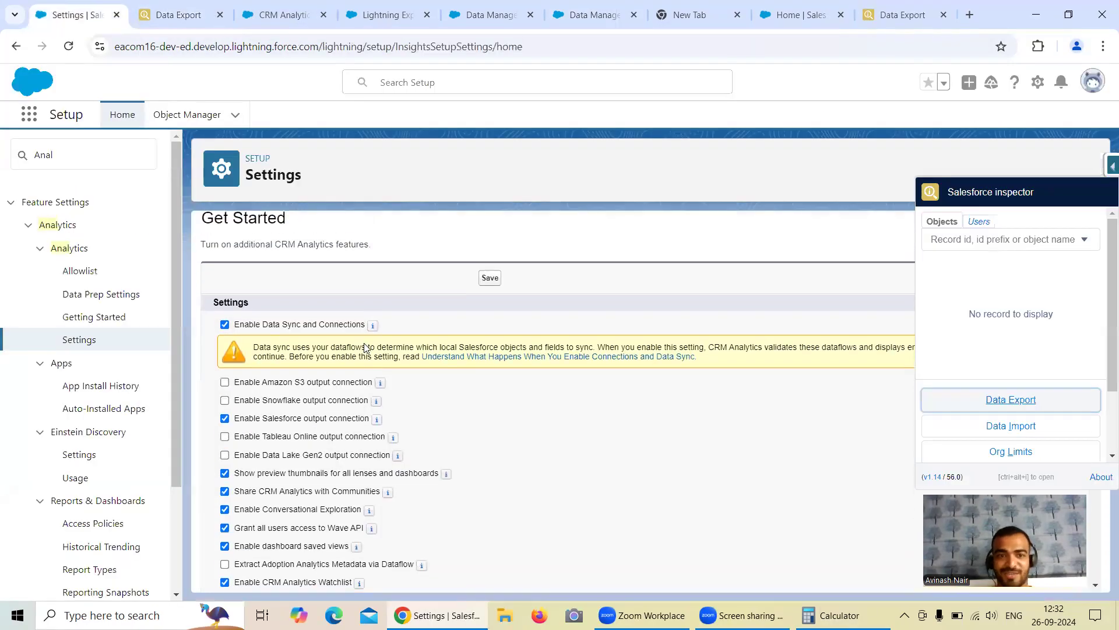
{"action": "scroll", "coordinate": [312, 352], "scroll_direction": "down", "scroll_amount": 1}
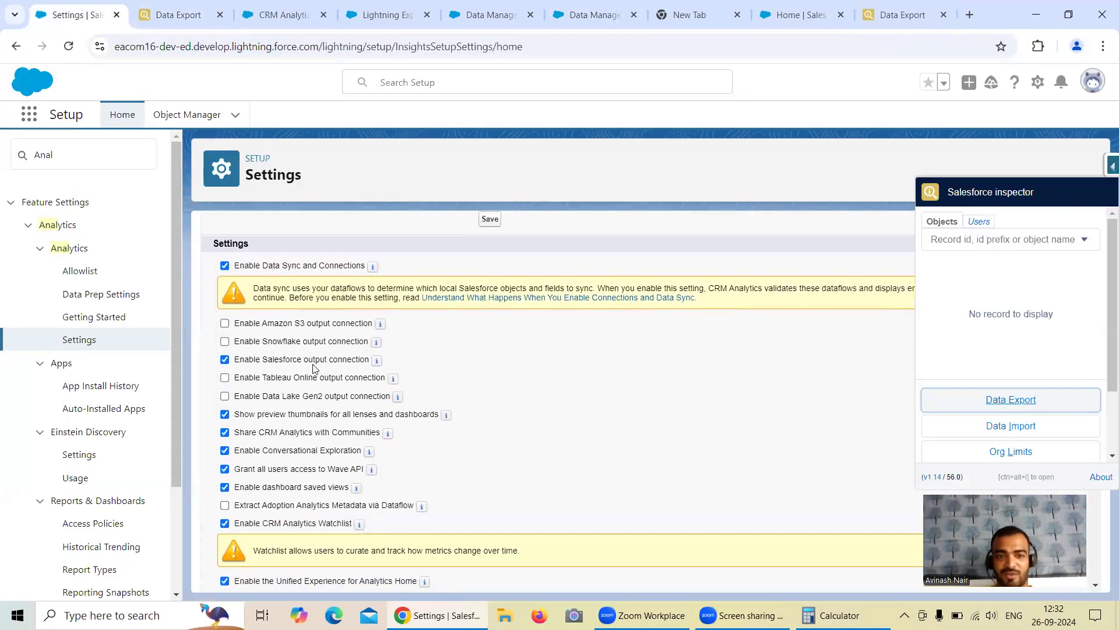
{"action": "left_click", "coordinate": [382, 17]}
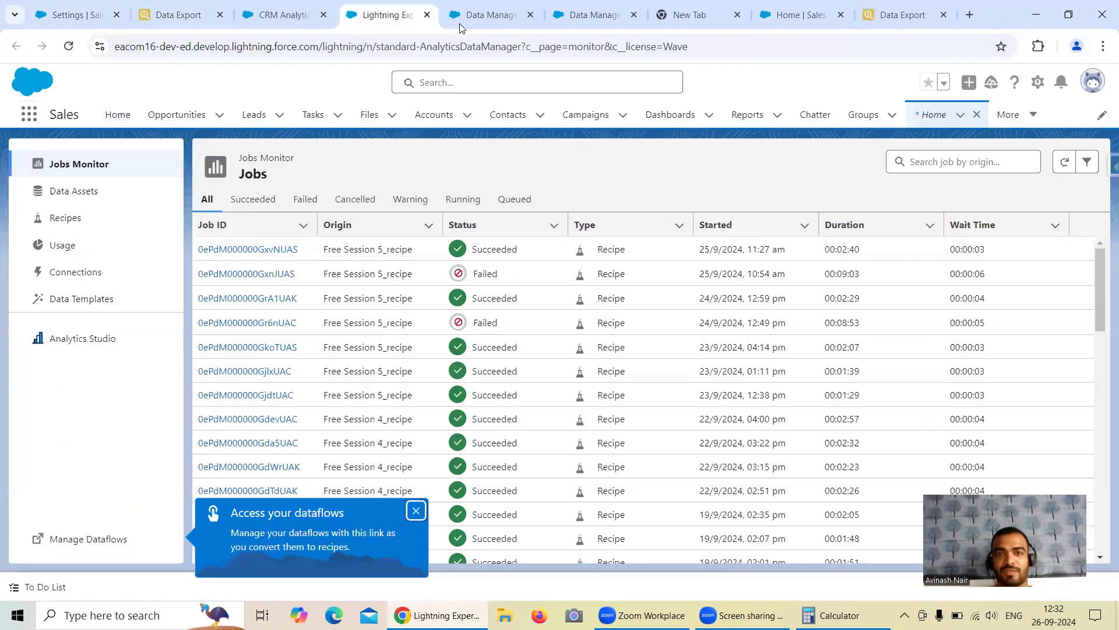
{"action": "left_click", "coordinate": [461, 18]}
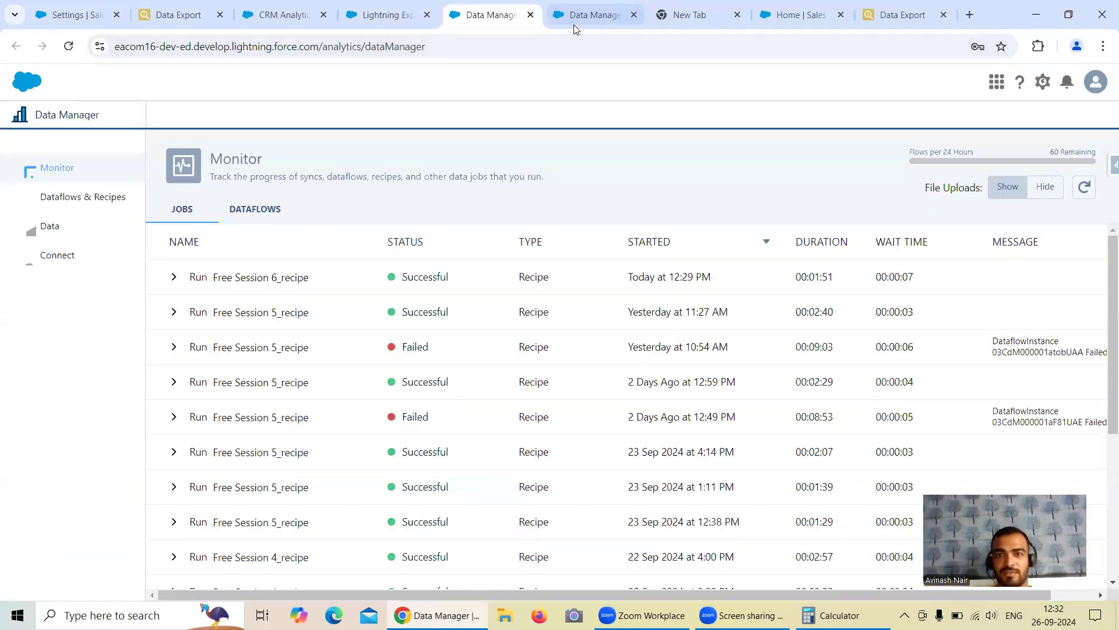
{"action": "left_click", "coordinate": [384, 26]}
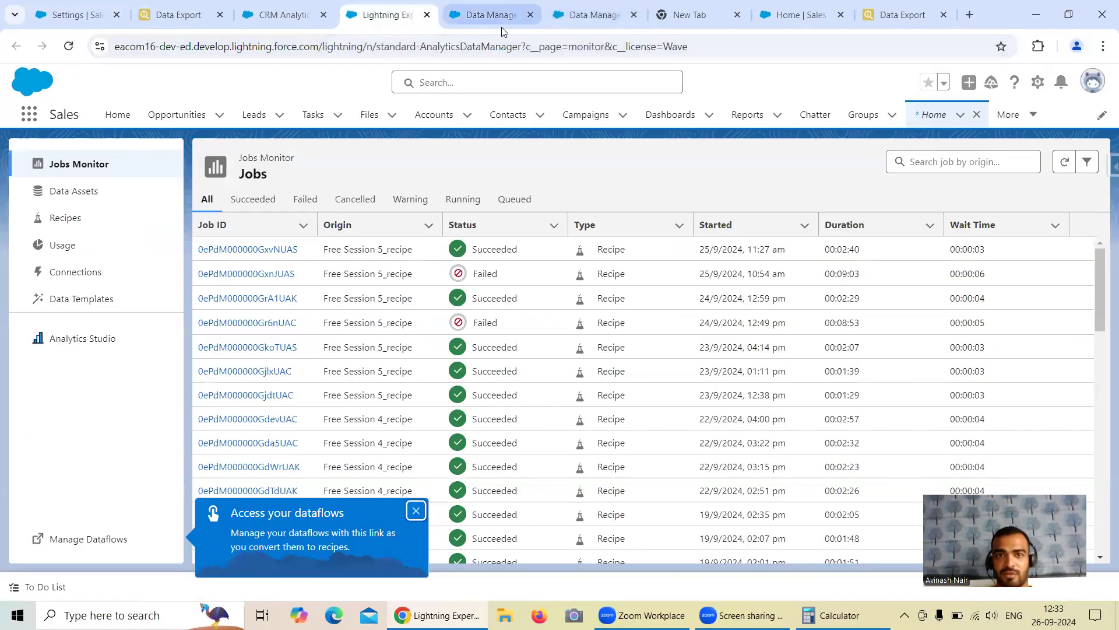
{"action": "left_click", "coordinate": [489, 15]}
Step: Check the Output Connections tab lists the Account object written by Free_Session_6 today, then reopen the recipe
{"action": "left_click", "coordinate": [58, 255]}
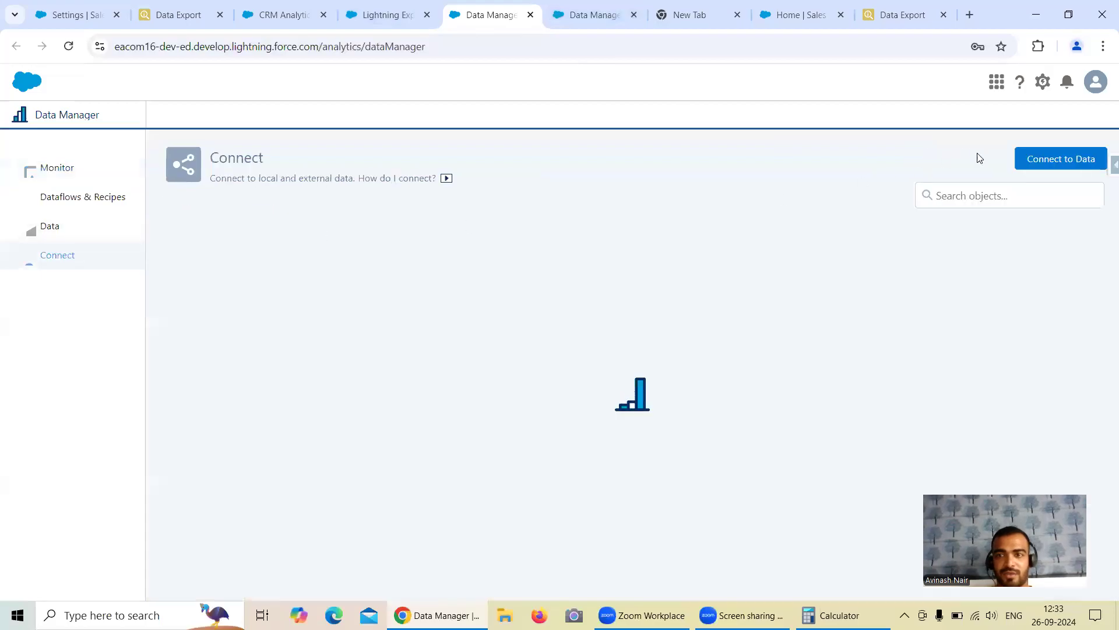
{"action": "left_click", "coordinate": [1033, 163]}
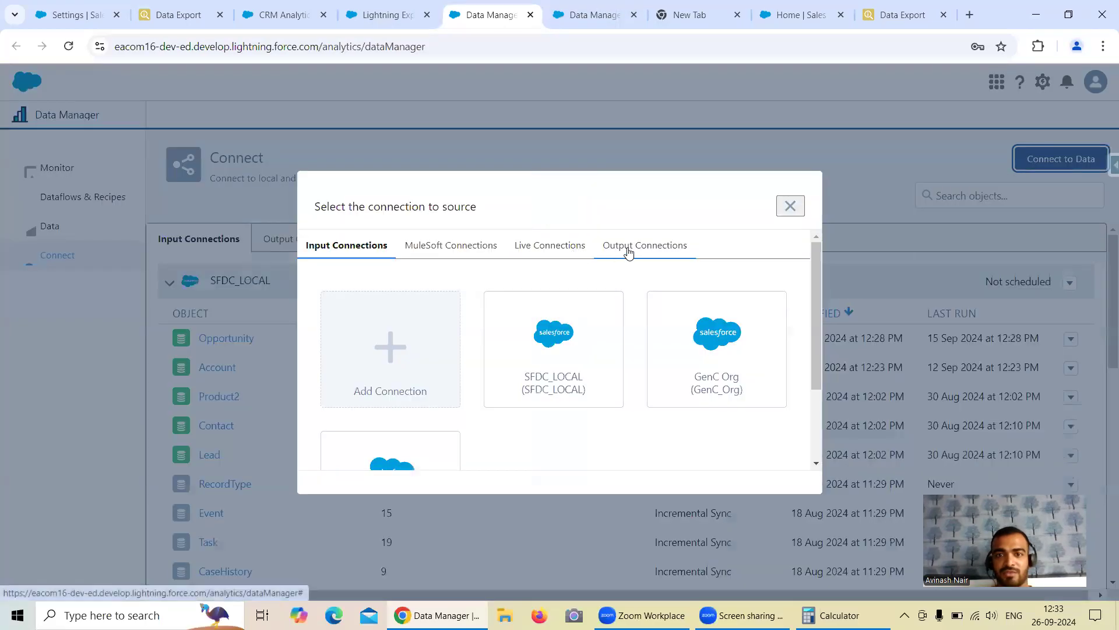
{"action": "left_click", "coordinate": [791, 207]}
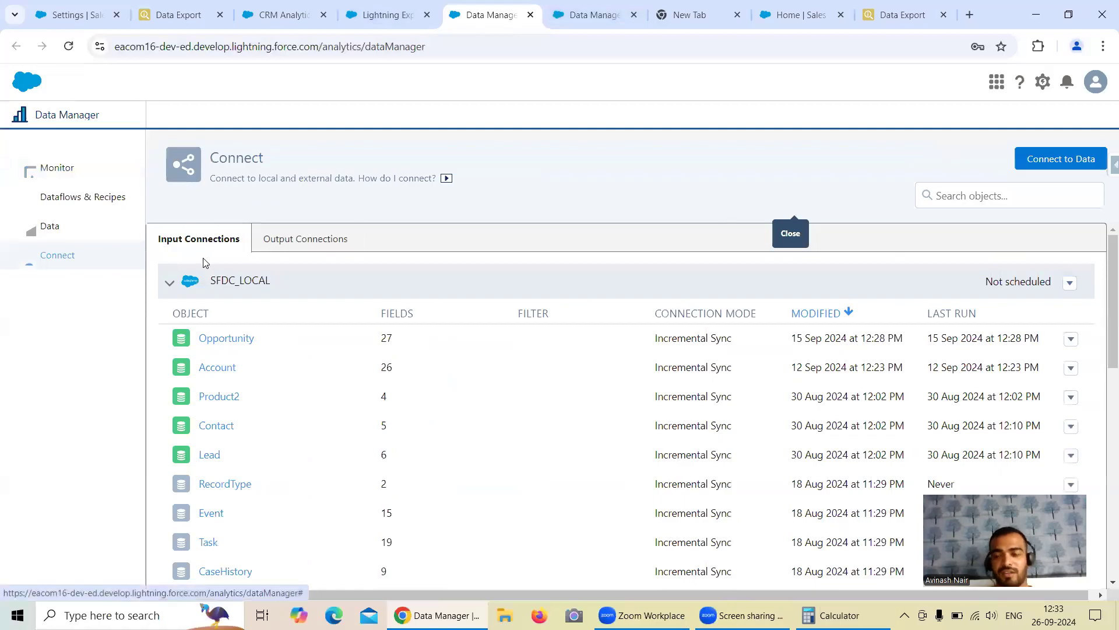
{"action": "left_click", "coordinate": [304, 246]}
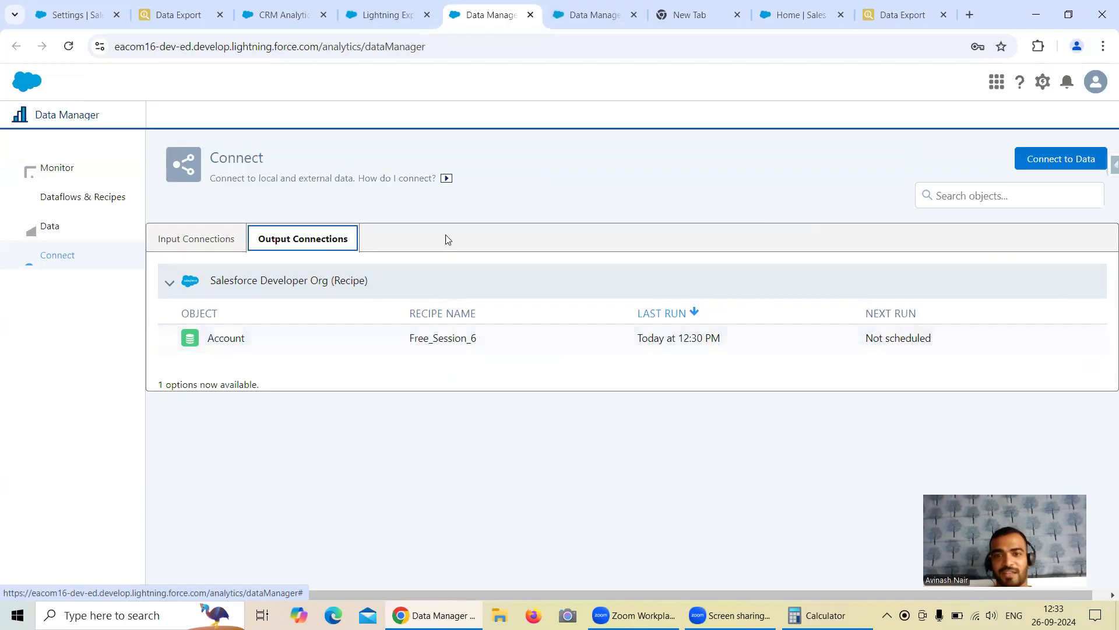
{"action": "left_click", "coordinate": [568, 22]}
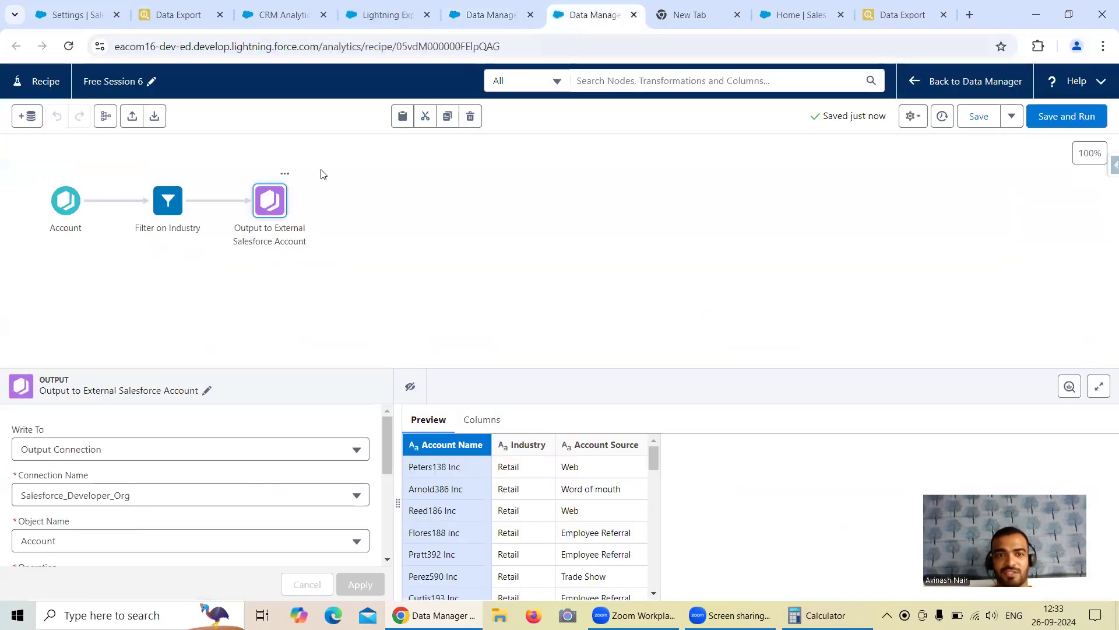
Step: Show the output node's Write To options: Dataset, Output Connection or CSV
{"action": "left_click", "coordinate": [268, 209]}
{"action": "left_click", "coordinate": [134, 449]}
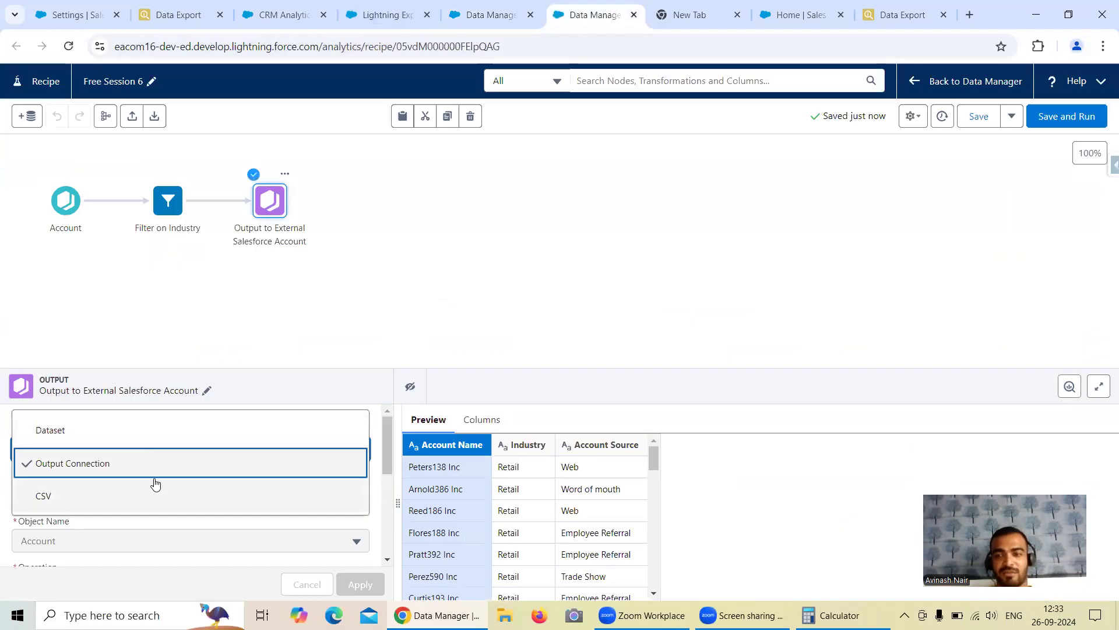